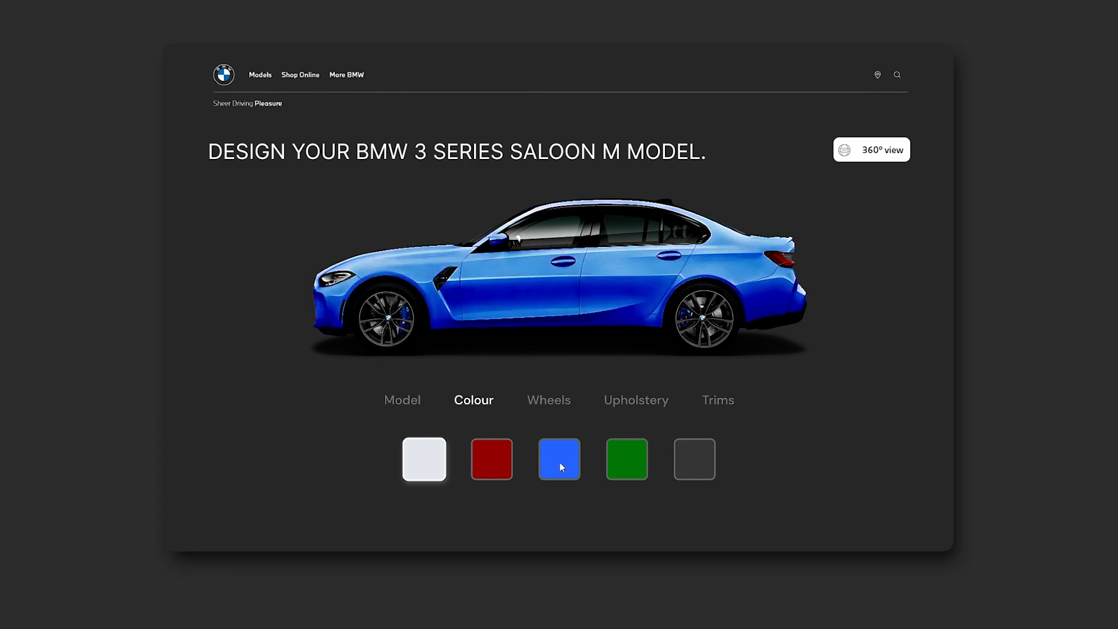
- Preview the car in green, white, red and blue using the colour swatches of the finished prototype
{"action": "left_click", "coordinate": [619, 460]}
{"action": "left_click", "coordinate": [427, 461]}
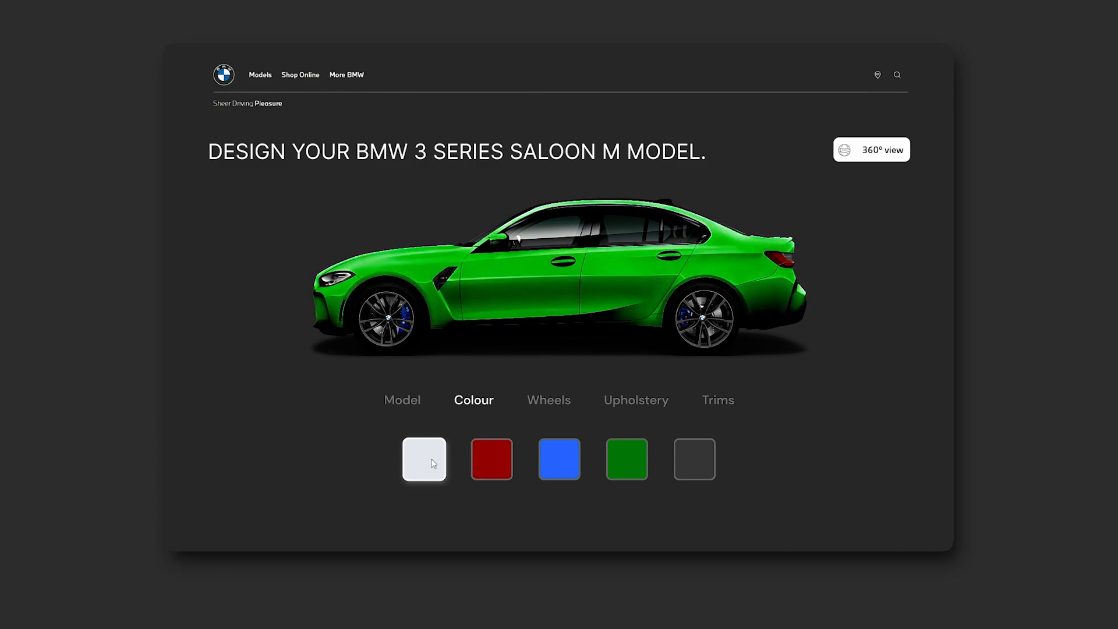
{"action": "left_click", "coordinate": [475, 464]}
{"action": "left_click", "coordinate": [427, 463]}
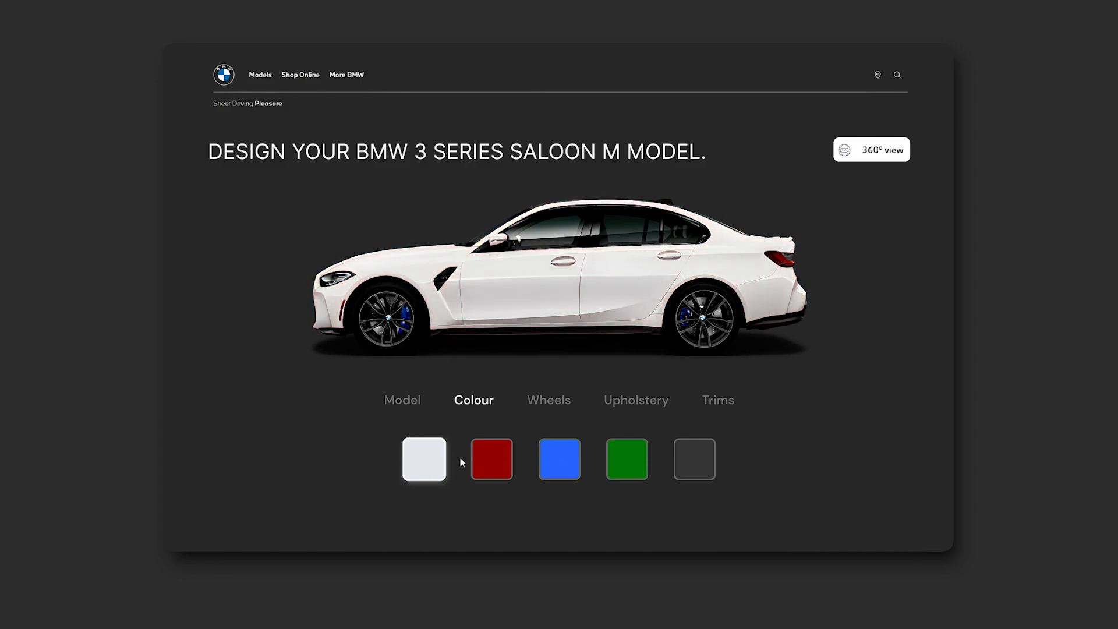
{"action": "left_click", "coordinate": [559, 459]}
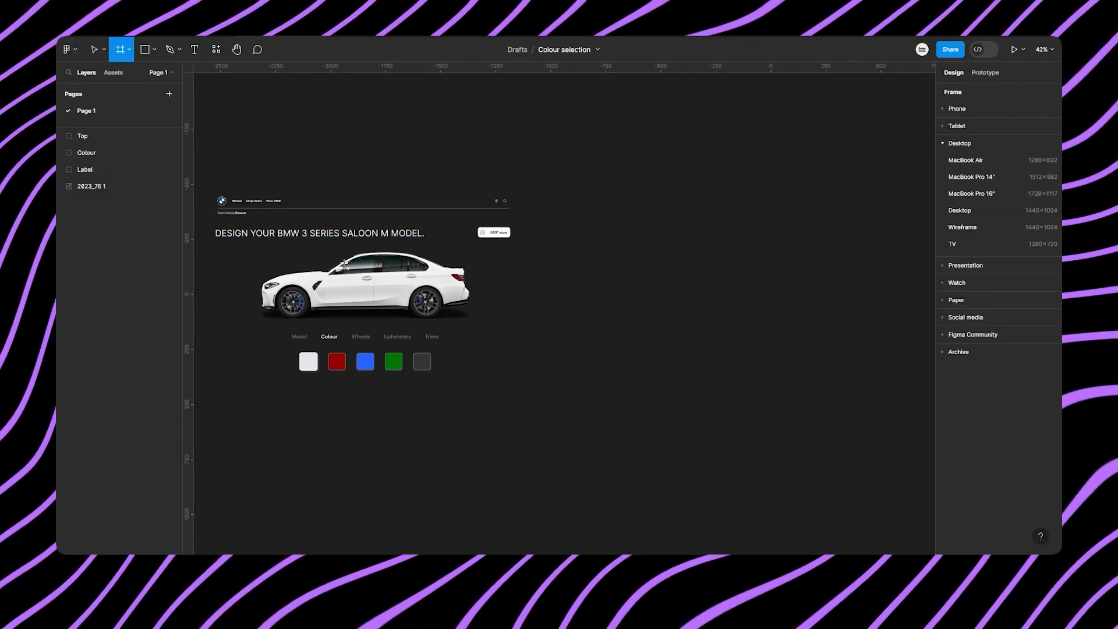
- Add a MacBook Pro 14" frame and place it with a gap beside the existing car design
{"action": "left_click", "coordinate": [971, 177]}
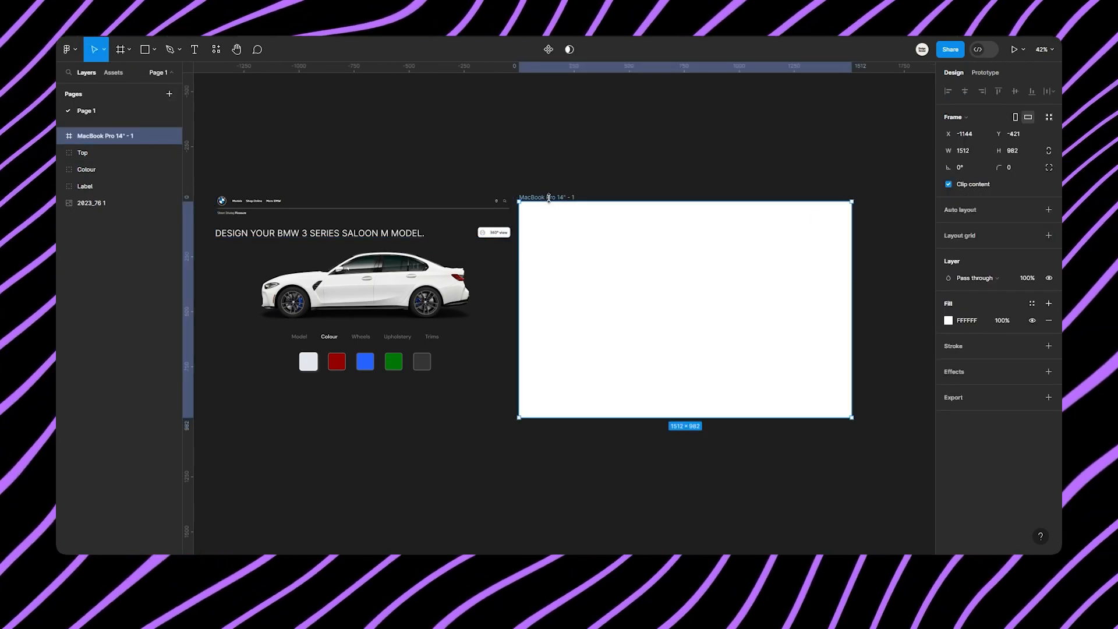
{"action": "left_click_drag", "start_coordinate": [553, 198], "coordinate": [588, 198]}
{"action": "left_click", "coordinate": [621, 158]}
{"action": "scroll", "coordinate": [605, 143], "scroll_direction": "right", "scroll_amount": 2}
{"action": "scroll", "coordinate": [606, 142], "scroll_direction": "down", "scroll_amount": 1}
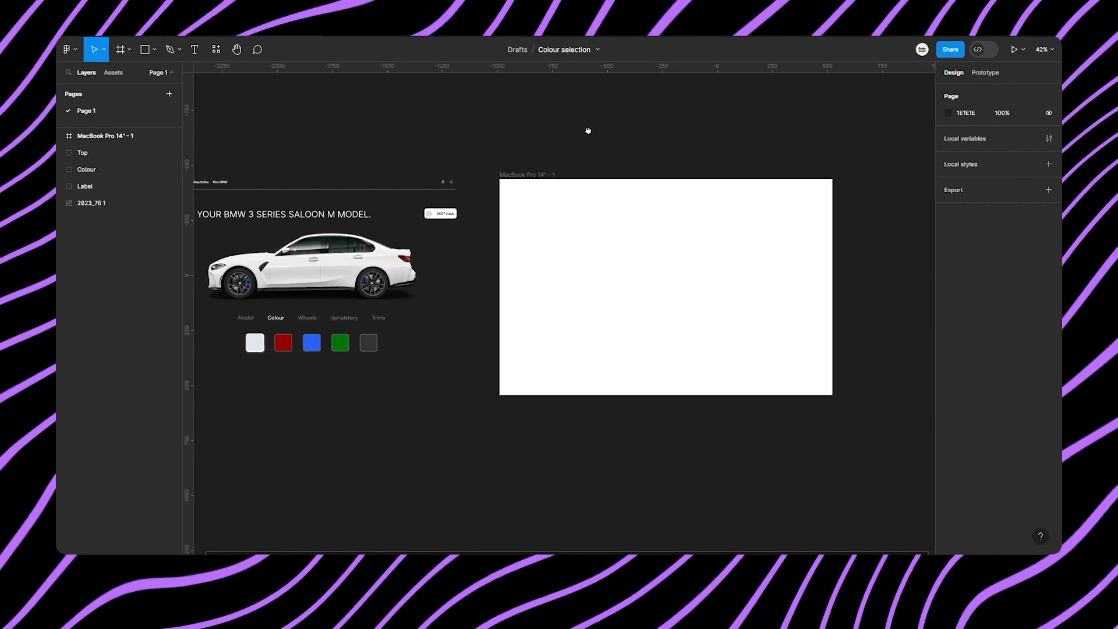
- Change the MacBook Pro 14" frame's fill to a dark grey
{"action": "left_click", "coordinate": [513, 177]}
{"action": "left_click", "coordinate": [951, 324]}
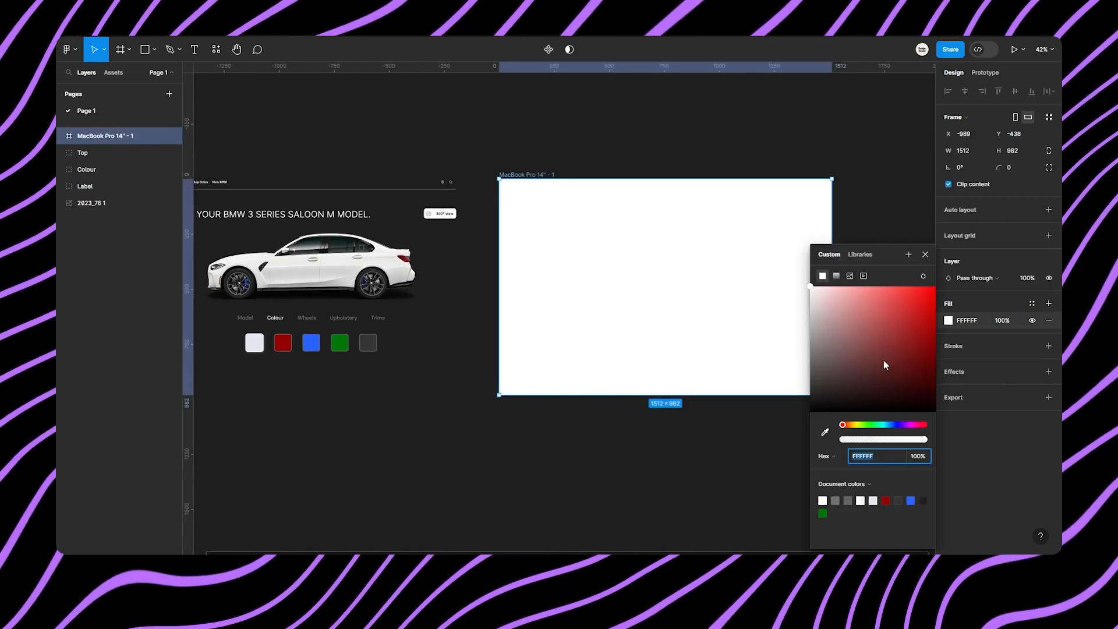
{"action": "left_click", "coordinate": [815, 390]}
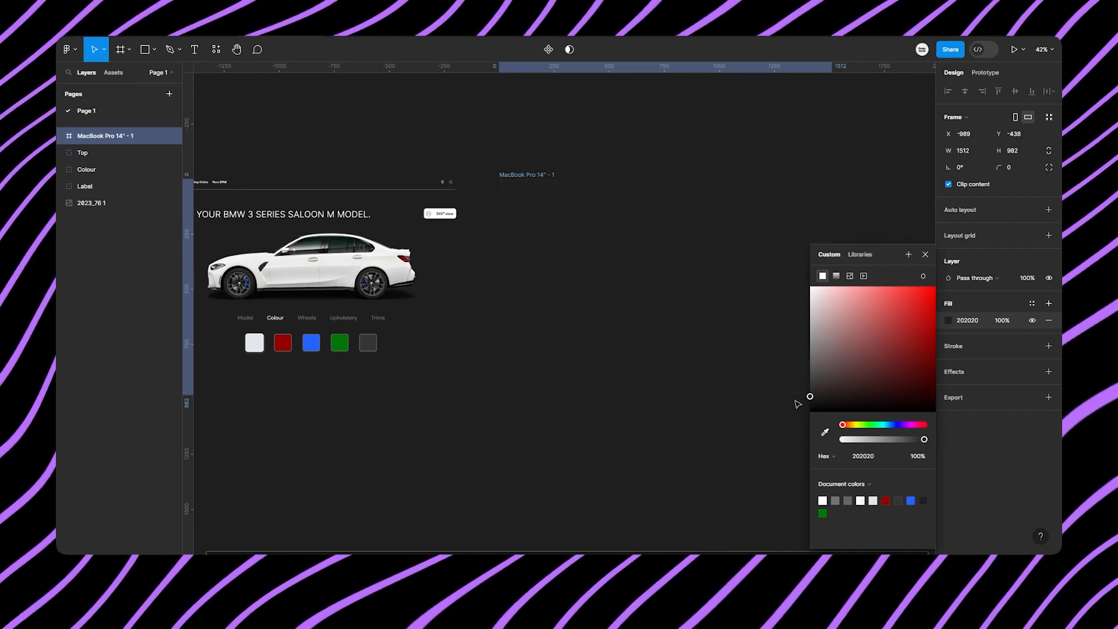
{"action": "left_click", "coordinate": [926, 256]}
- Move the header group, car image, category labels and colour swatches into the MacBook Pro 14" frame
{"action": "left_click", "coordinate": [293, 195]}
{"action": "left_click_drag", "start_coordinate": [338, 211], "coordinate": [693, 210]}
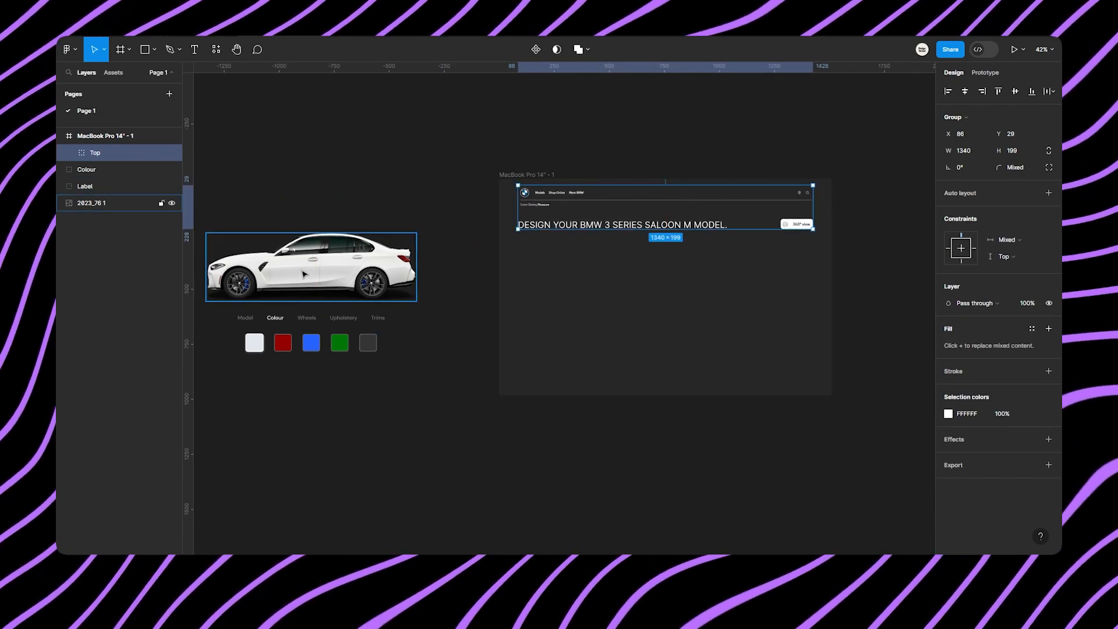
{"action": "left_click_drag", "start_coordinate": [309, 200], "coordinate": [344, 375]}
{"action": "left_click_drag", "start_coordinate": [347, 277], "coordinate": [697, 283]}
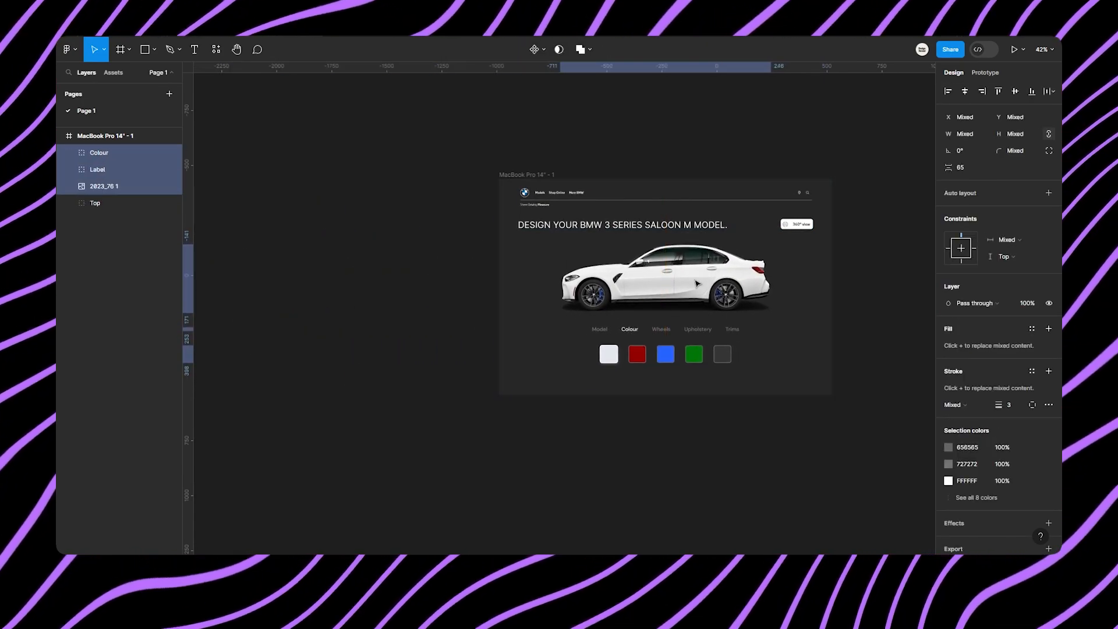
{"action": "left_click", "coordinate": [888, 257]}
- Reorder the frame's layers so that the Top group sits above the Colour and Label groups
{"action": "scroll", "coordinate": [888, 258], "scroll_direction": "right", "scroll_amount": 3}
{"action": "scroll", "coordinate": [765, 265], "scroll_direction": "up", "scroll_amount": 4}
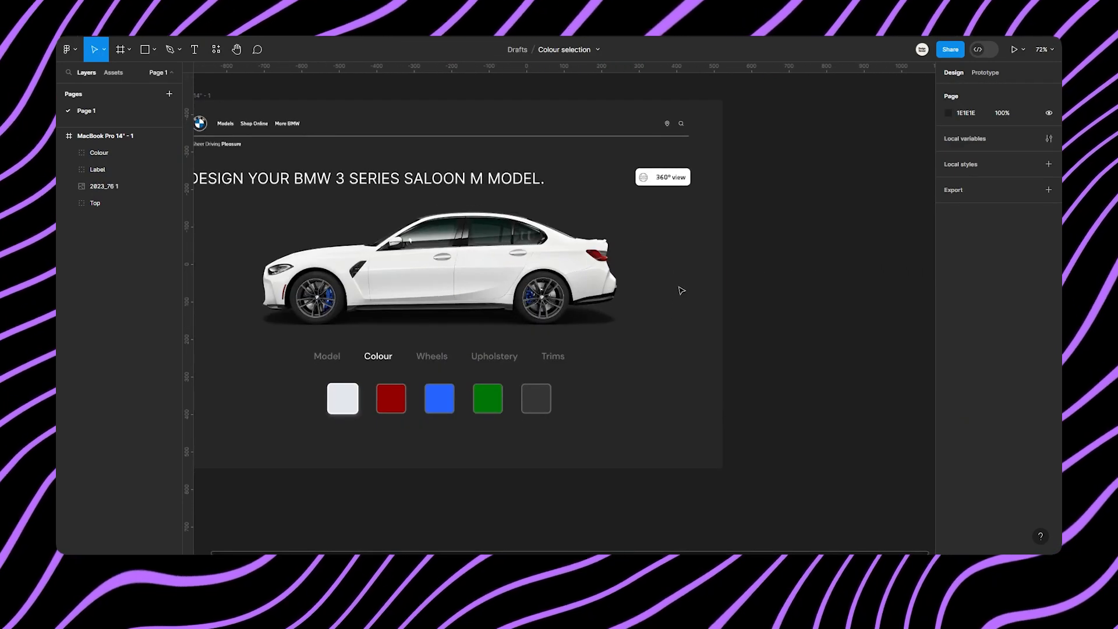
{"action": "scroll", "coordinate": [683, 290], "scroll_direction": "left", "scroll_amount": 3}
{"action": "left_click", "coordinate": [493, 368]}
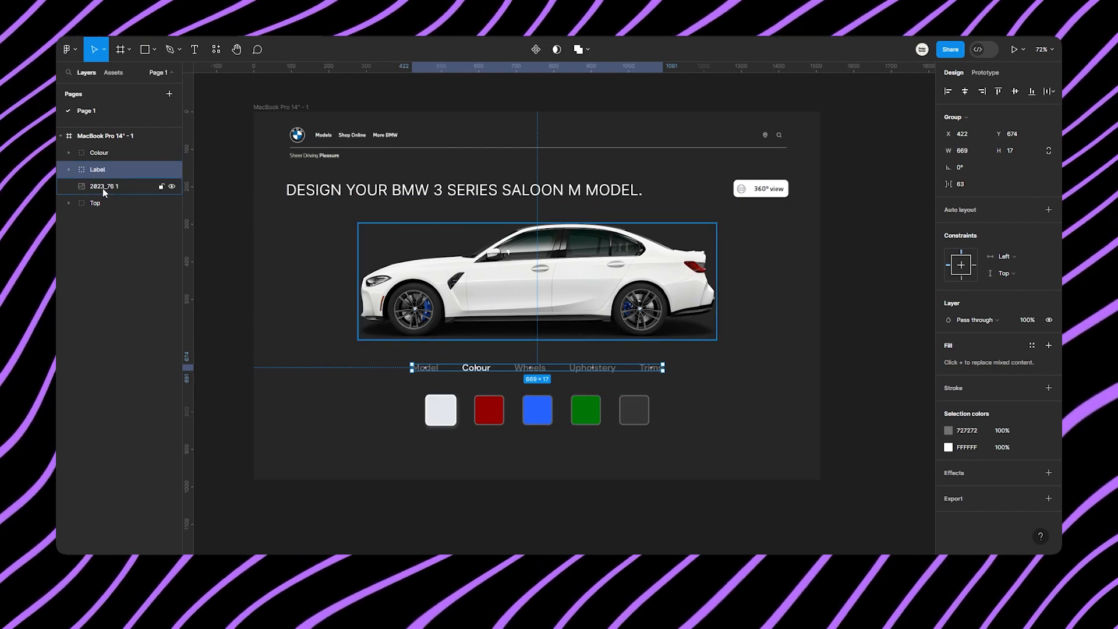
{"action": "left_click", "coordinate": [69, 203]}
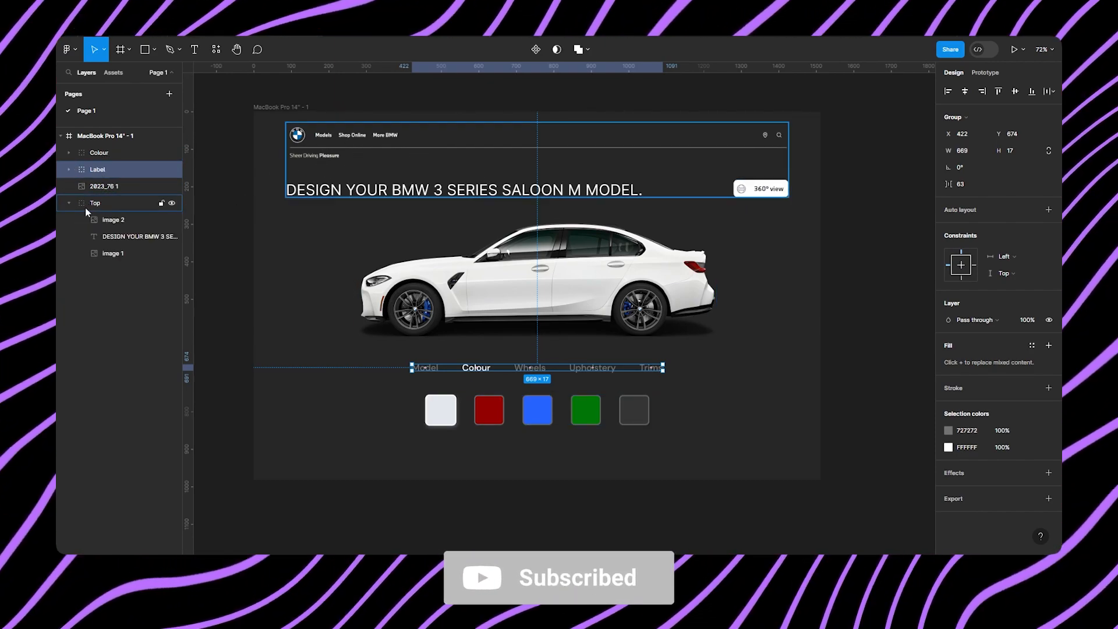
{"action": "left_click_drag", "start_coordinate": [90, 204], "coordinate": [93, 150]}
- Examine the layers inside the Colour and Label groups, then collapse both groups
{"action": "left_click", "coordinate": [97, 173]}
{"action": "key", "text": "Return"}
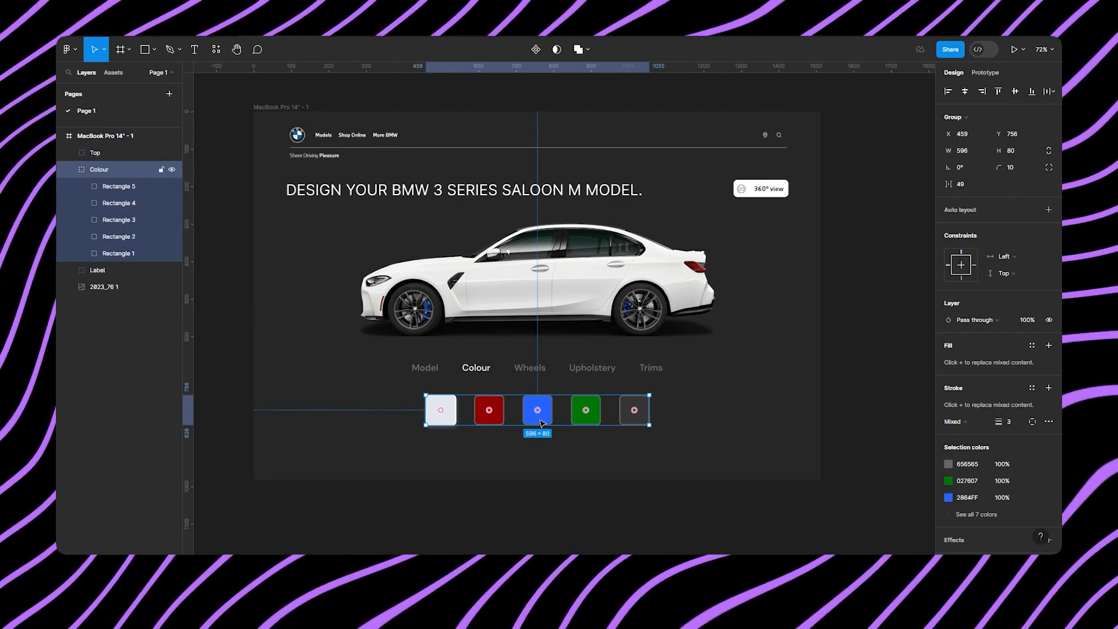
{"action": "left_click", "coordinate": [69, 270]}
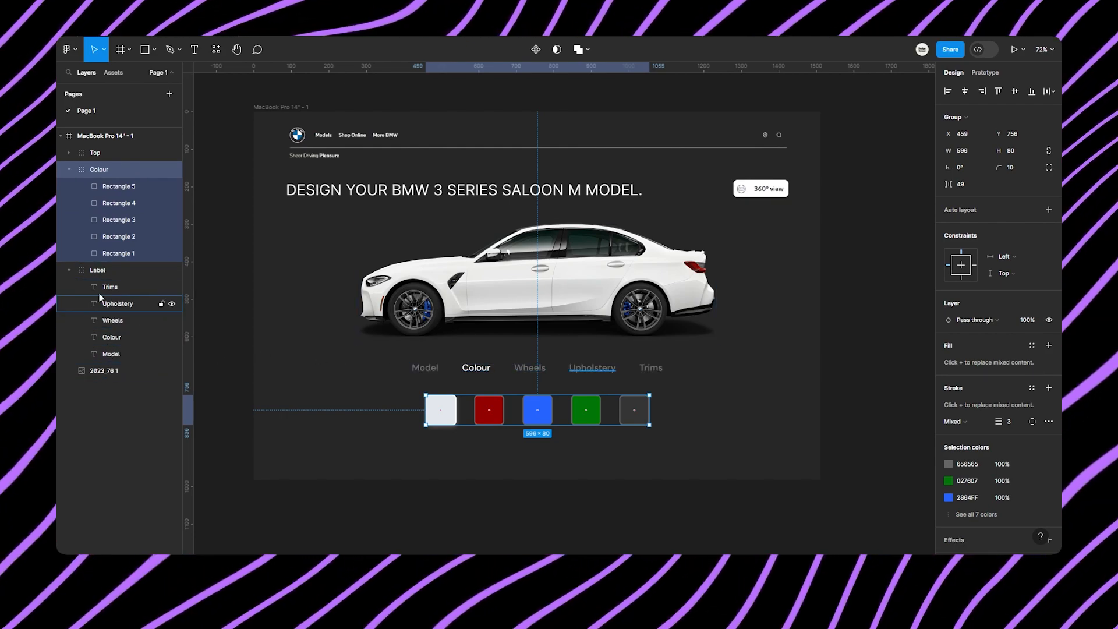
{"action": "left_click", "coordinate": [67, 270]}
{"action": "left_click", "coordinate": [69, 169]}
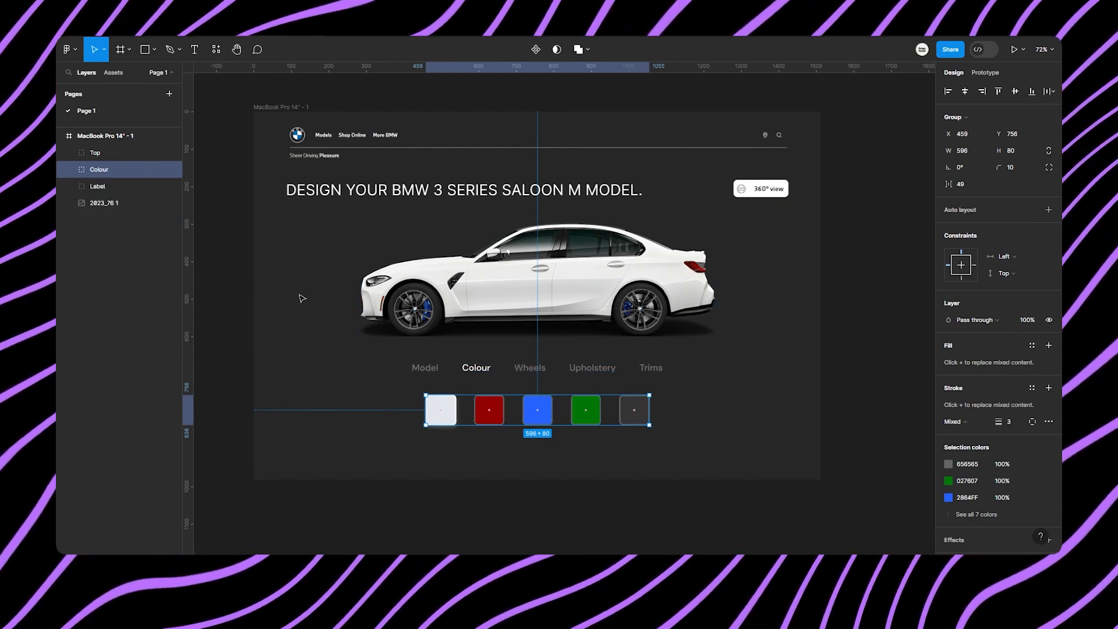
- Duplicate the car image in place inside the frame
{"action": "left_click", "coordinate": [303, 291]}
{"action": "scroll", "coordinate": [304, 286], "scroll_direction": "down", "scroll_amount": 4}
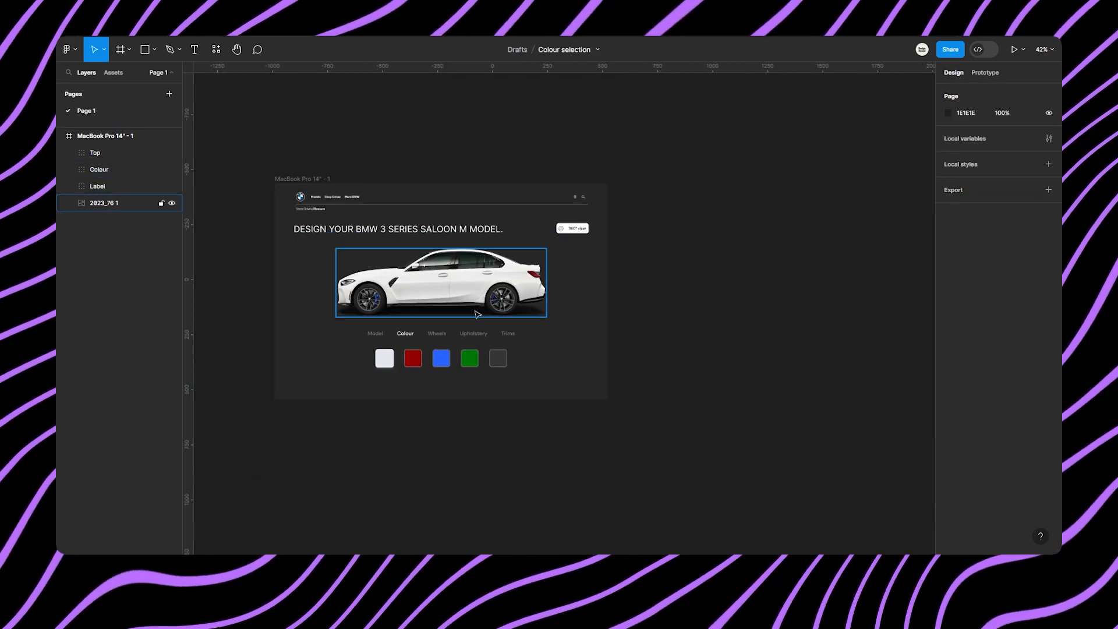
{"action": "scroll", "coordinate": [582, 262], "scroll_direction": "left", "scroll_amount": 2}
{"action": "scroll", "coordinate": [542, 237], "scroll_direction": "up", "scroll_amount": 5}
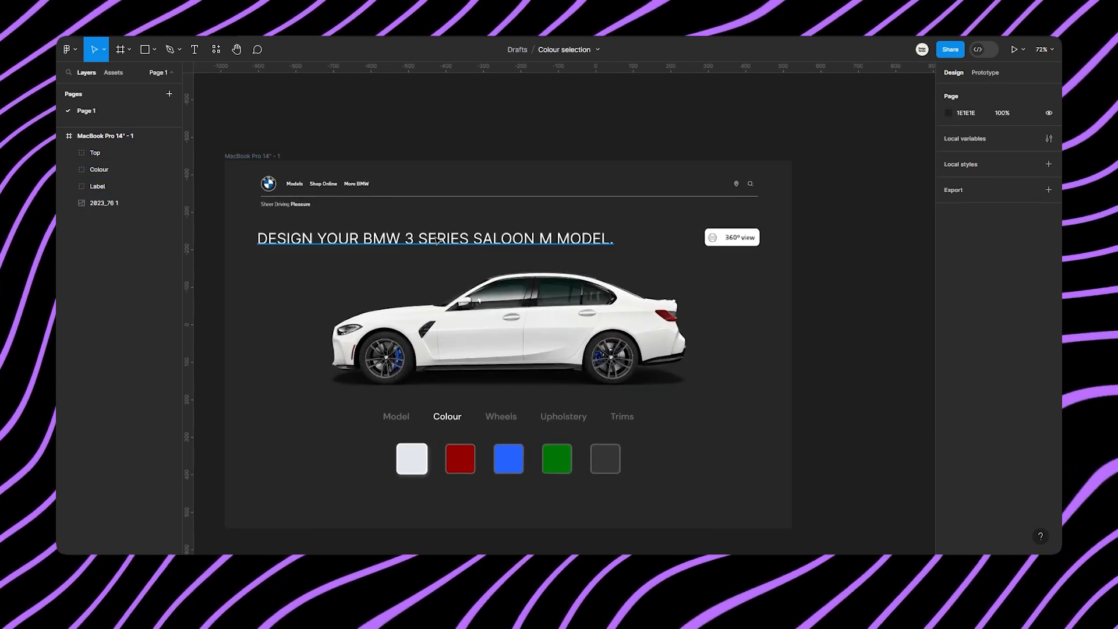
{"action": "scroll", "coordinate": [420, 265], "scroll_direction": "left", "scroll_amount": 2}
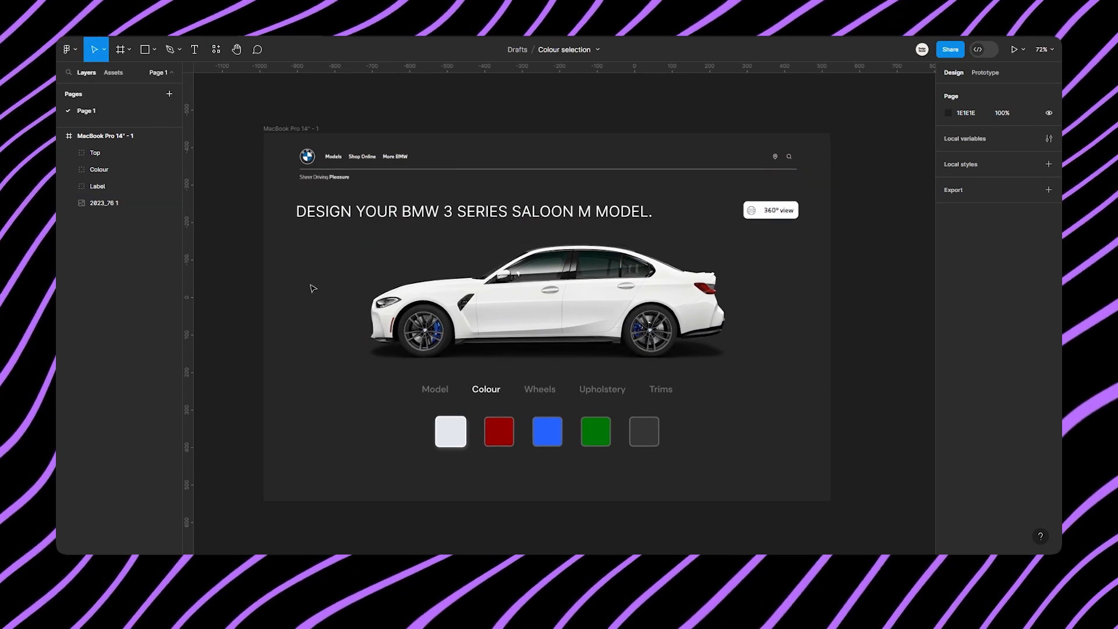
{"action": "left_click", "coordinate": [506, 315]}
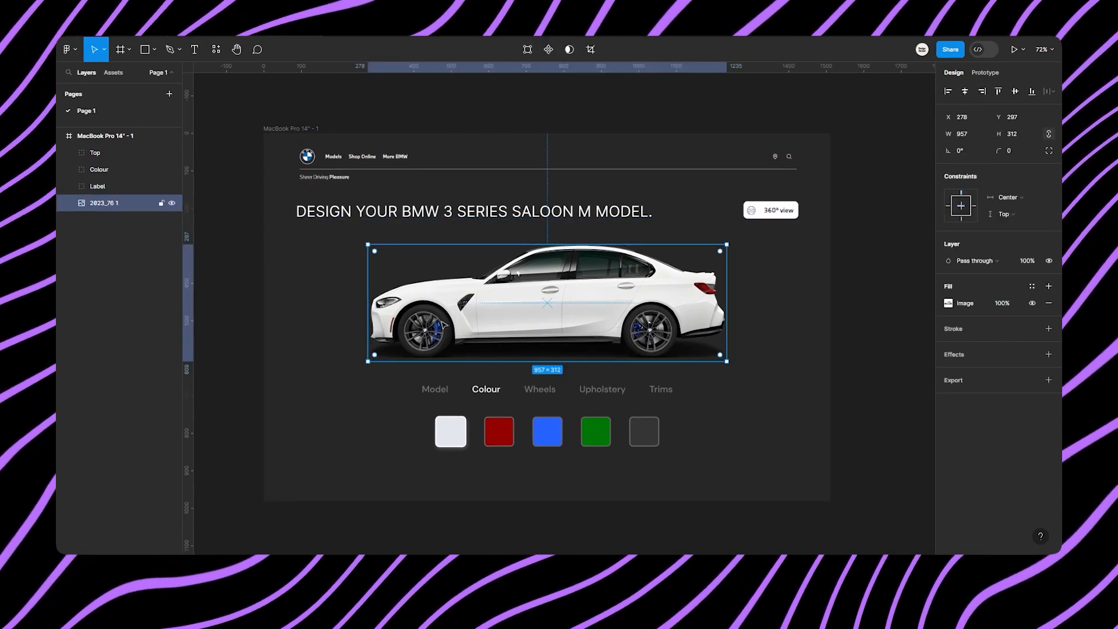
{"action": "key", "text": "ctrl+d"}
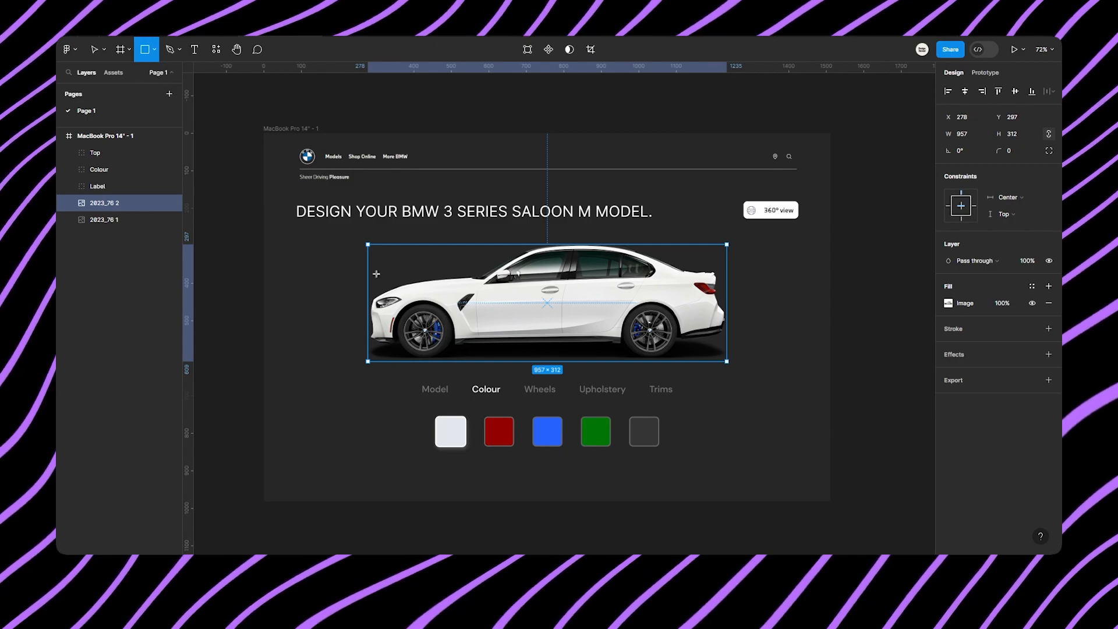
- Draw a rectangle about 967 × 316 covering the whole car and fill it with dark red 820000
{"action": "left_click_drag", "start_coordinate": [367, 243], "coordinate": [732, 365]}
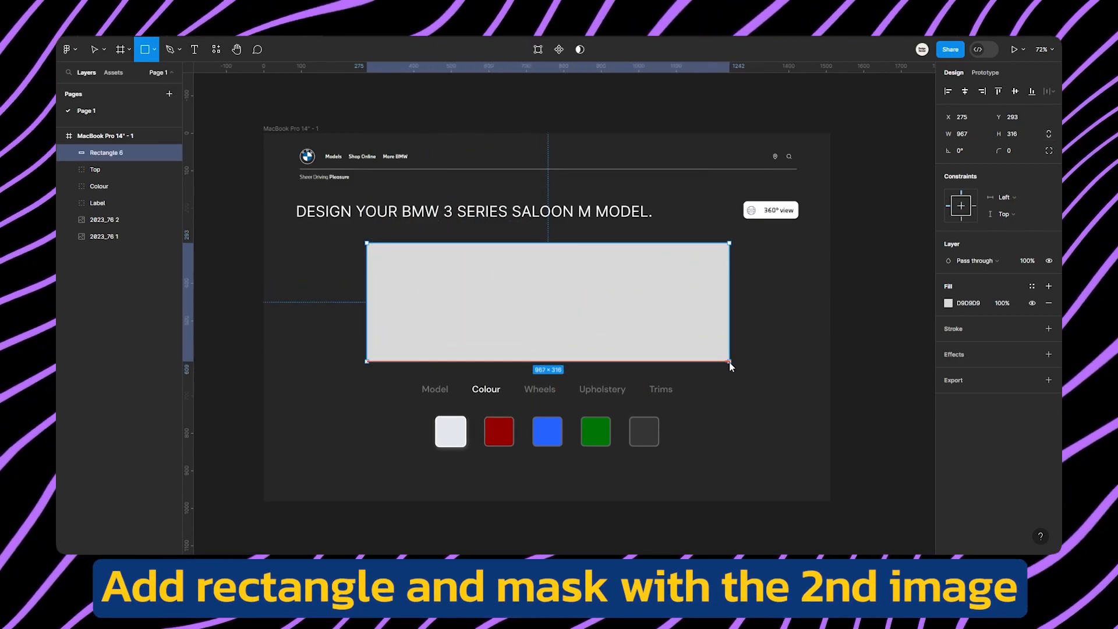
{"action": "left_click", "coordinate": [948, 303]}
{"action": "left_click", "coordinate": [825, 432]}
{"action": "left_click", "coordinate": [499, 431]}
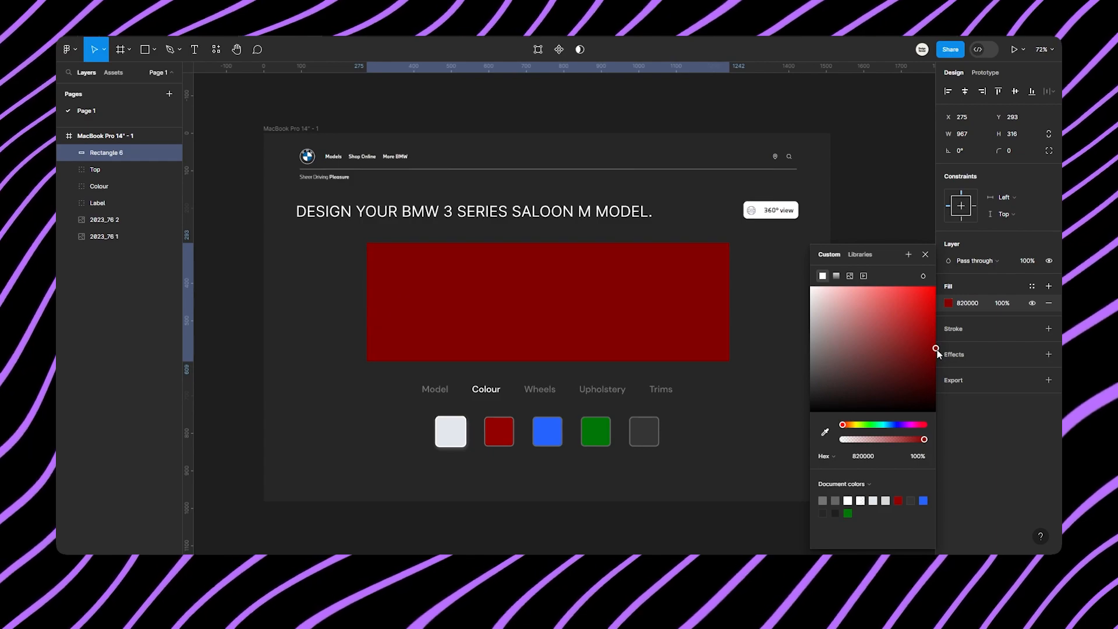
{"action": "left_click", "coordinate": [928, 260]}
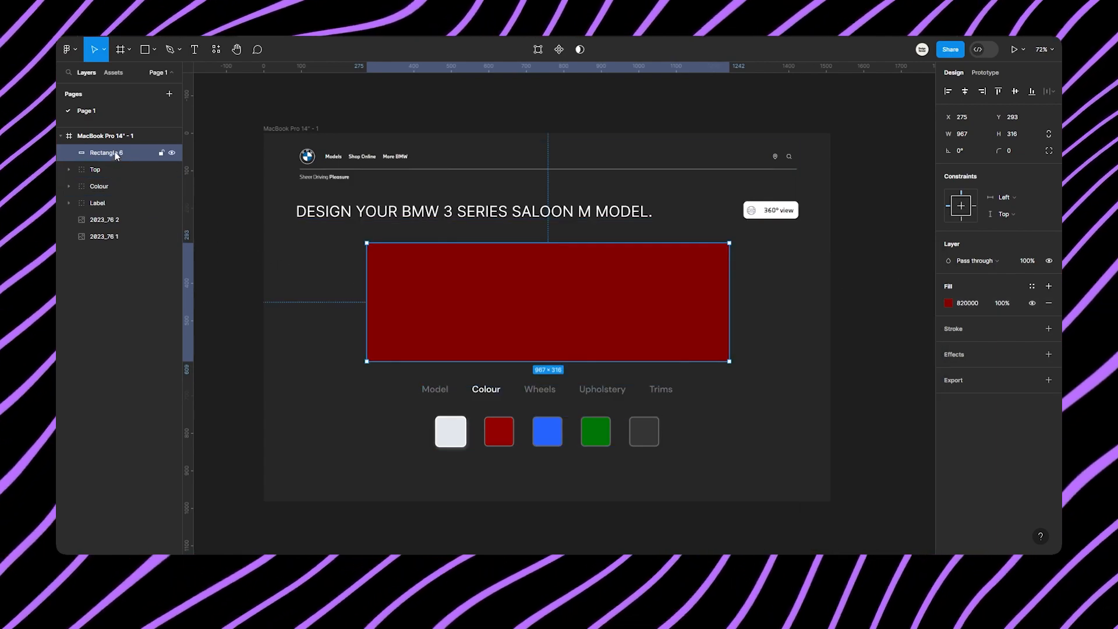
- Place the red rectangle's layer directly above the duplicated car image and mask the rectangle with that image
{"action": "left_click_drag", "start_coordinate": [113, 215], "coordinate": [110, 217]}
{"action": "left_click", "coordinate": [108, 223]}
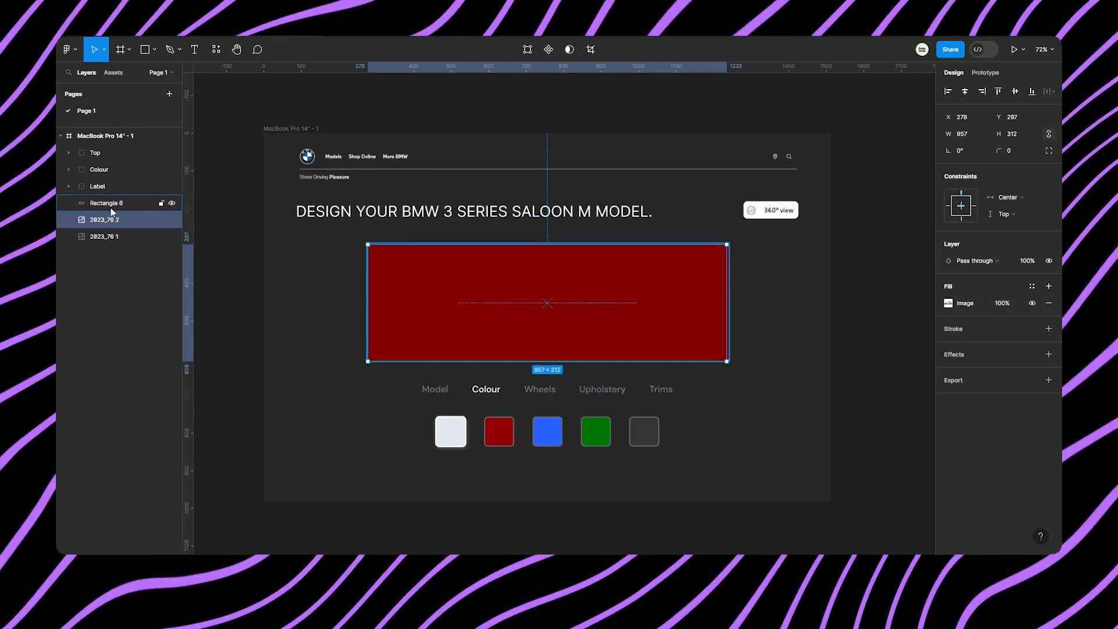
{"action": "left_click", "coordinate": [116, 204], "text": "shift"}
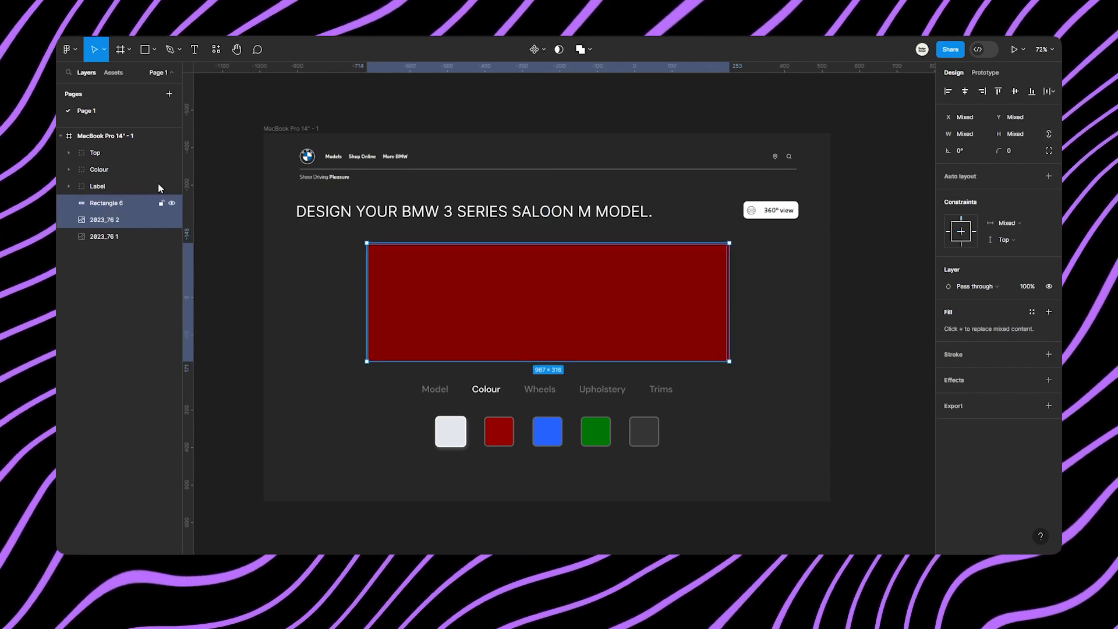
{"action": "left_click", "coordinate": [558, 56]}
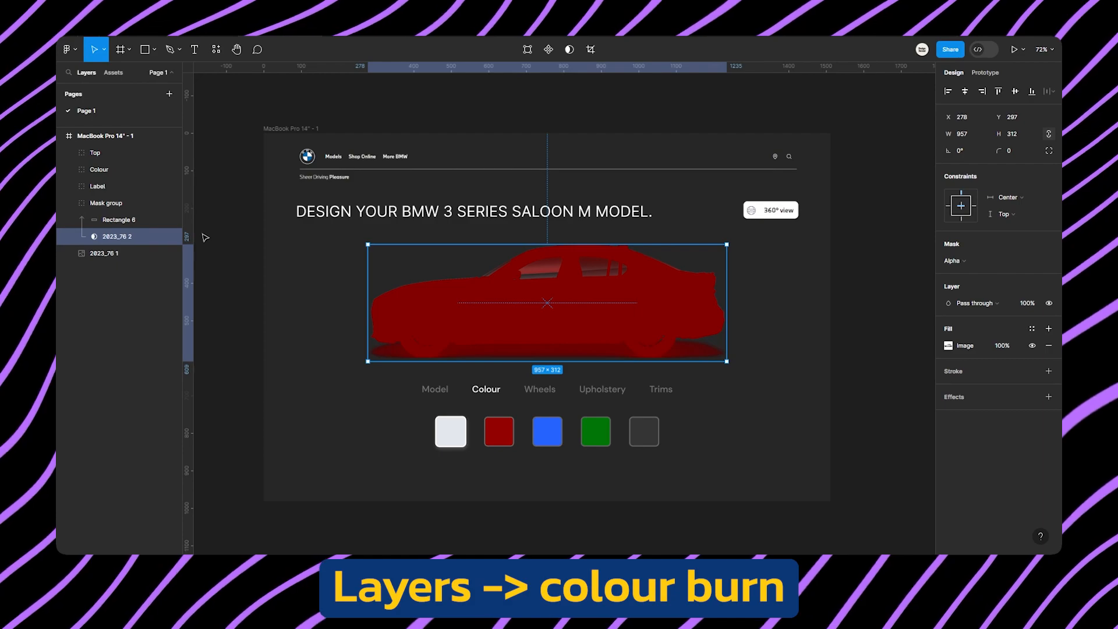
- Set the mask group's layer blend mode to Color burn
{"action": "left_click", "coordinate": [94, 205]}
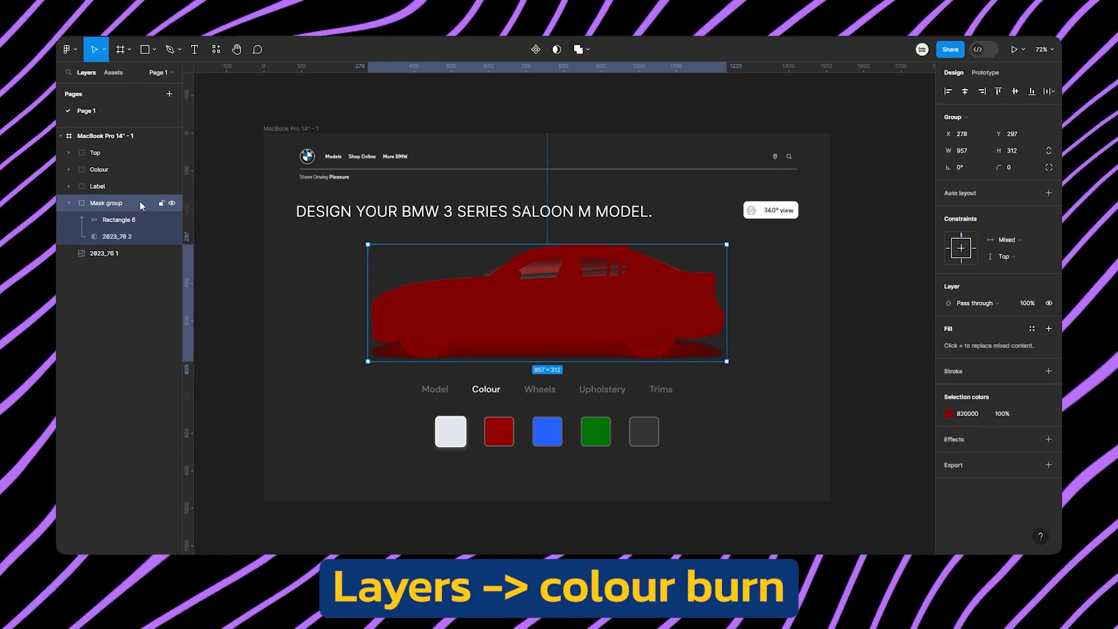
{"action": "left_click", "coordinate": [978, 303]}
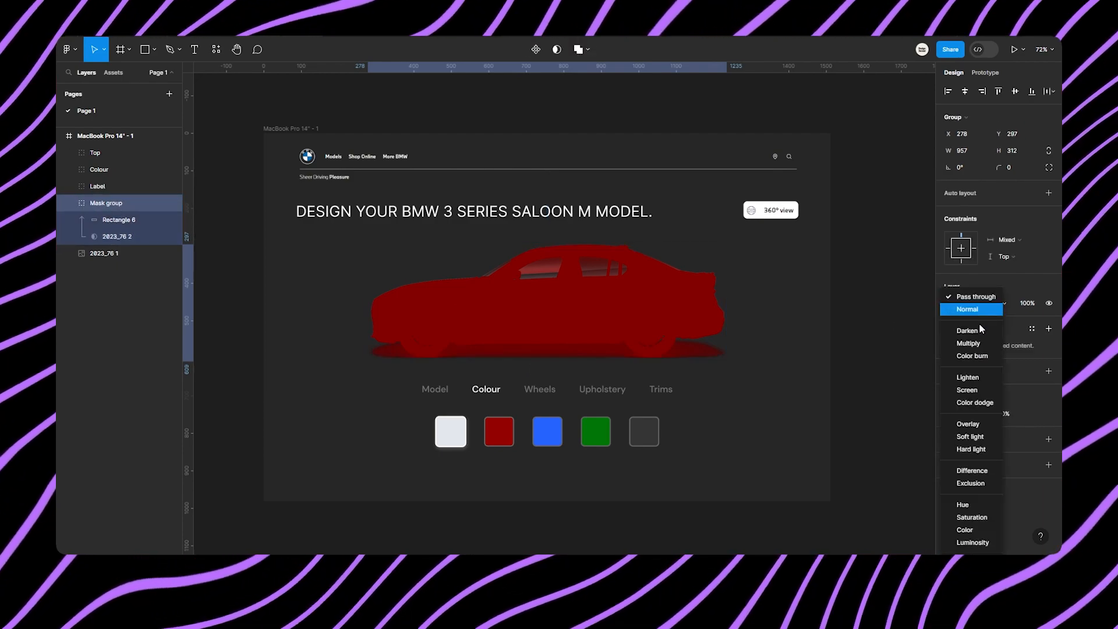
{"action": "left_click", "coordinate": [971, 360]}
{"action": "left_click", "coordinate": [826, 350]}
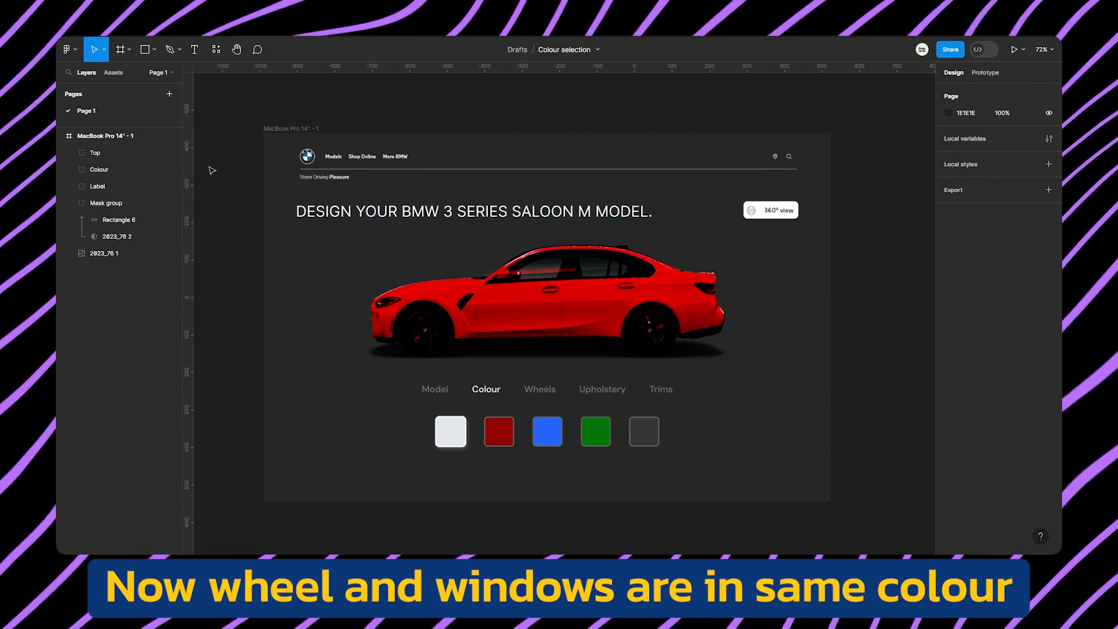
- Draw a circle about 143 × 143 and position it over the car's front wheel
{"action": "left_click", "coordinate": [113, 210]}
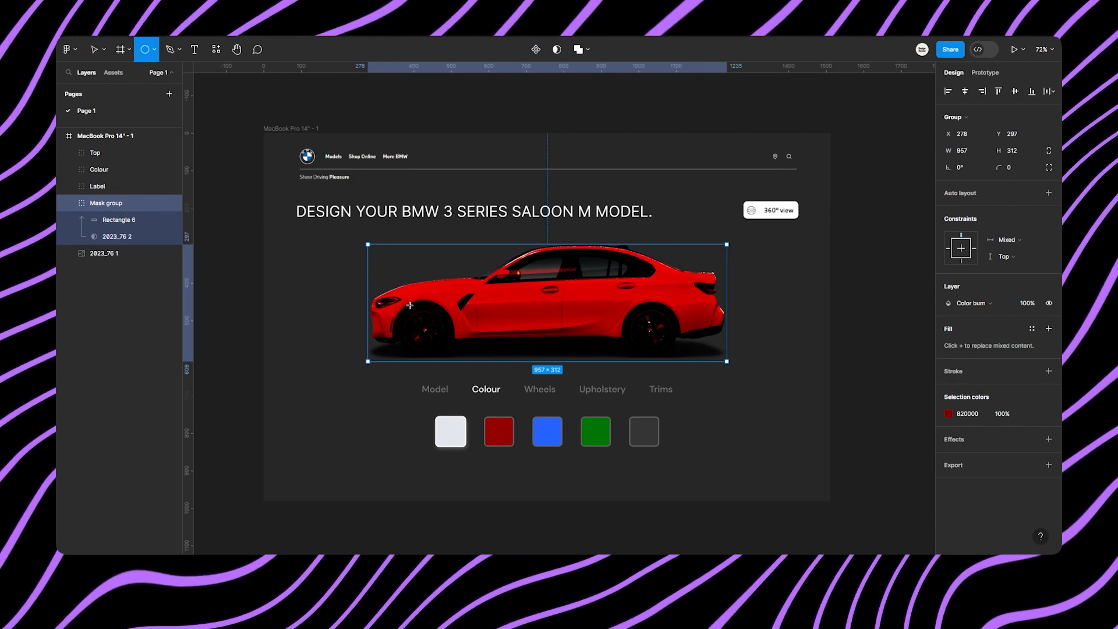
{"action": "scroll", "coordinate": [442, 350], "scroll_direction": "up", "scroll_amount": 5}
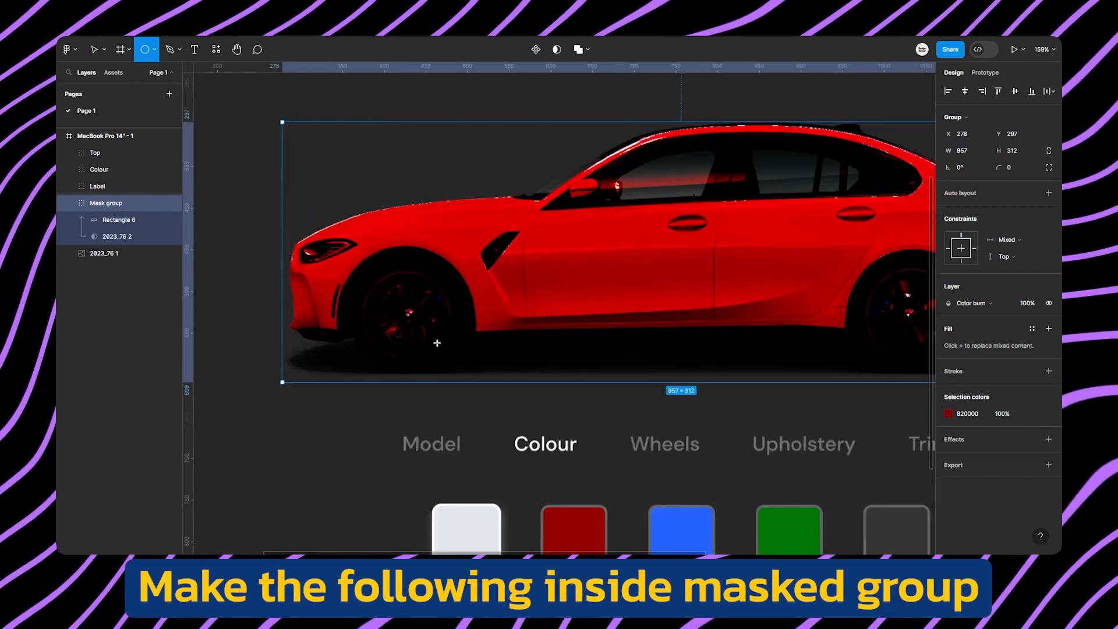
{"action": "left_click_drag", "start_coordinate": [365, 263], "coordinate": [476, 382]}
{"action": "left_click_drag", "start_coordinate": [424, 336], "coordinate": [417, 332]}
{"action": "scroll", "coordinate": [417, 332], "scroll_direction": "down", "scroll_amount": 4}
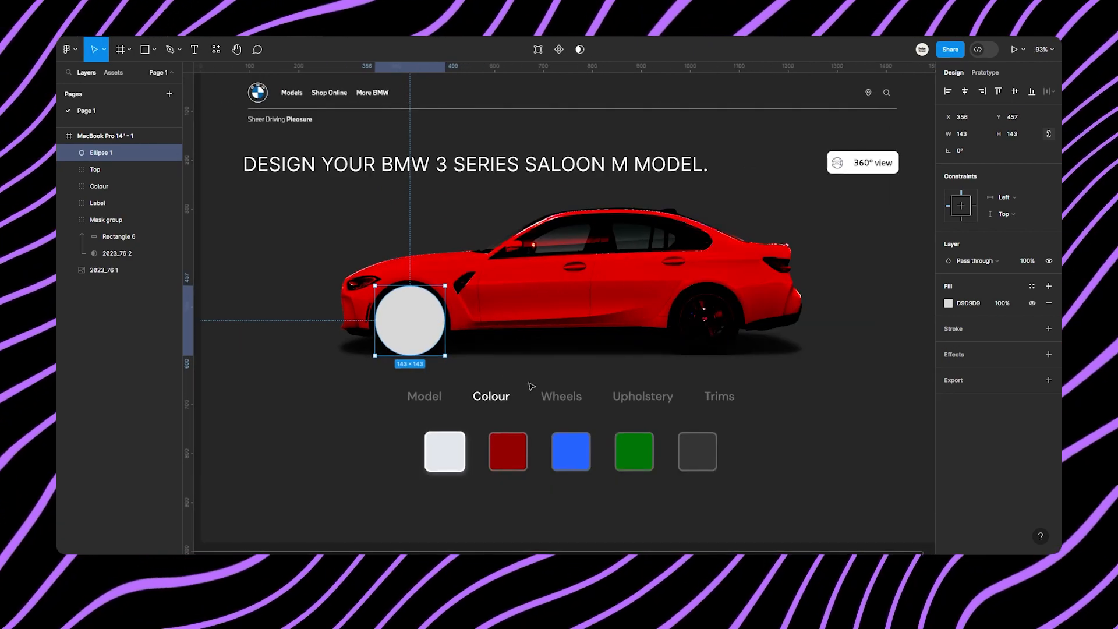
- Duplicate the wheel circle, move the copy onto the rear wheel and nudge it 3 px left to X 963
{"action": "key", "text": "ctrl+d"}
{"action": "left_click_drag", "start_coordinate": [357, 327], "coordinate": [651, 332]}
{"action": "scroll", "coordinate": [651, 332], "scroll_direction": "up", "scroll_amount": 6}
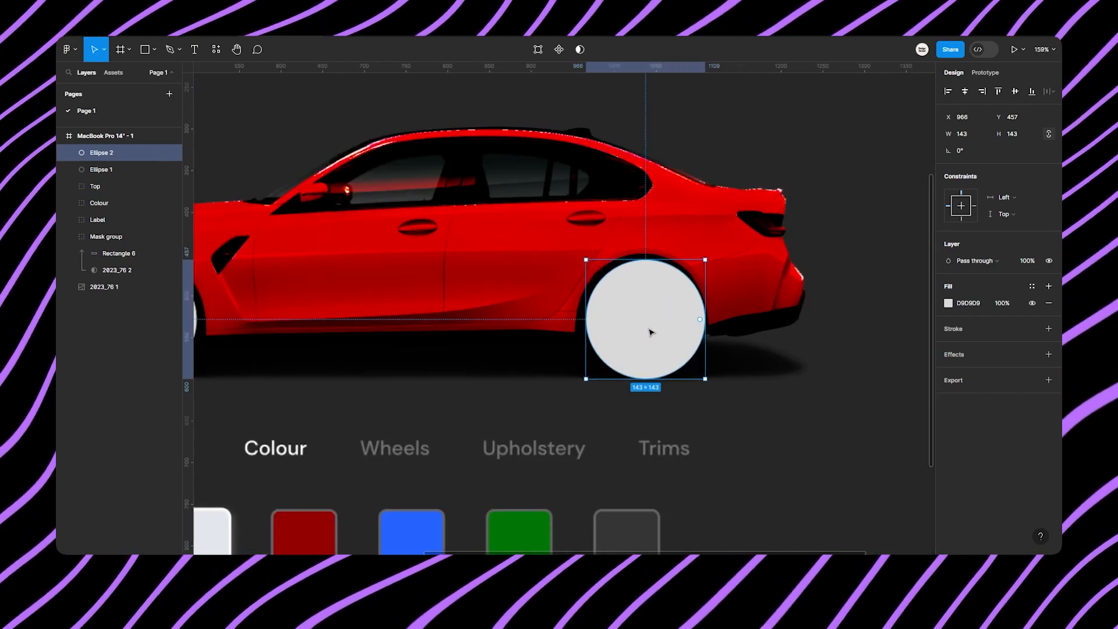
{"action": "key", "text": "Left"}
{"action": "key", "text": "Left"}
{"action": "key", "text": "Left"}
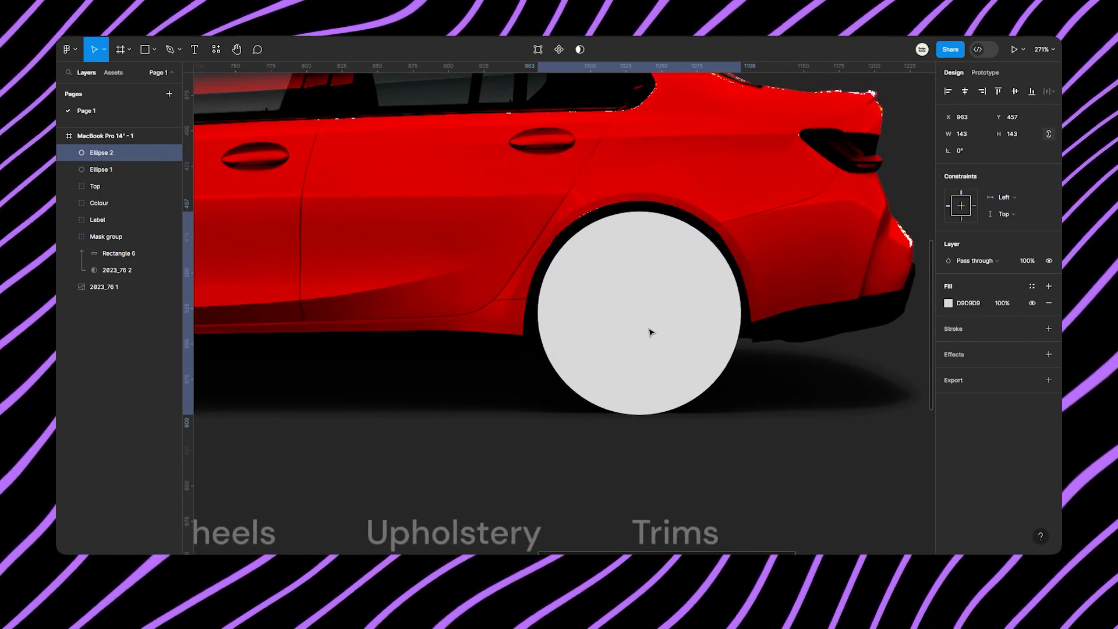
{"action": "scroll", "coordinate": [650, 332], "scroll_direction": "down", "scroll_amount": 6}
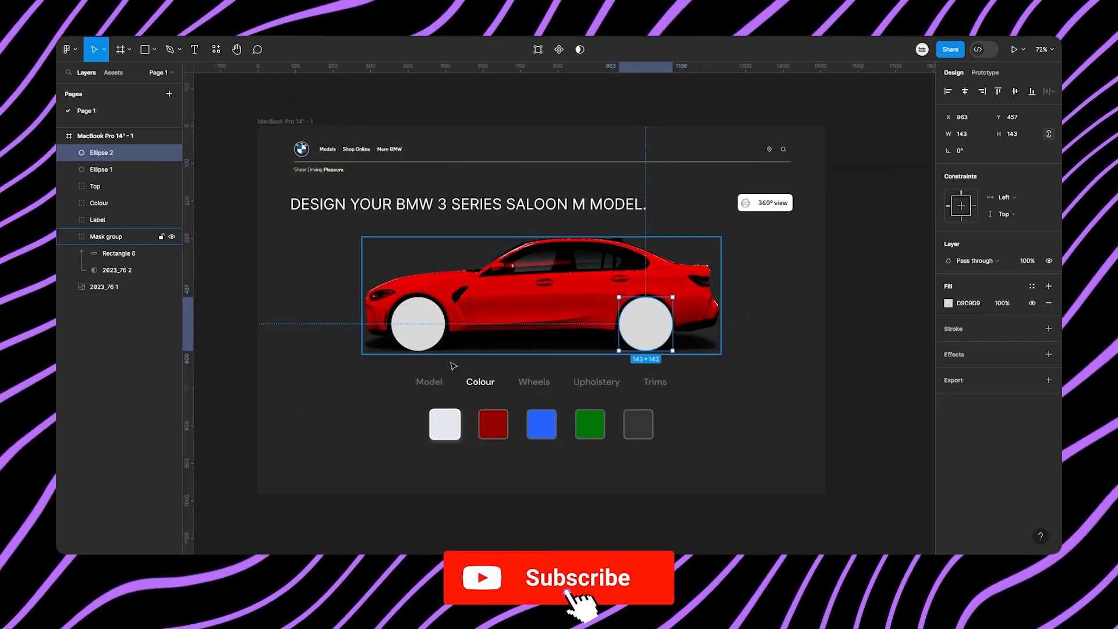
- Move both wheel circles into the mask group, directly above the red rectangle
{"action": "left_click", "coordinate": [421, 324], "text": "shift"}
{"action": "left_click_drag", "start_coordinate": [99, 154], "coordinate": [100, 170]}
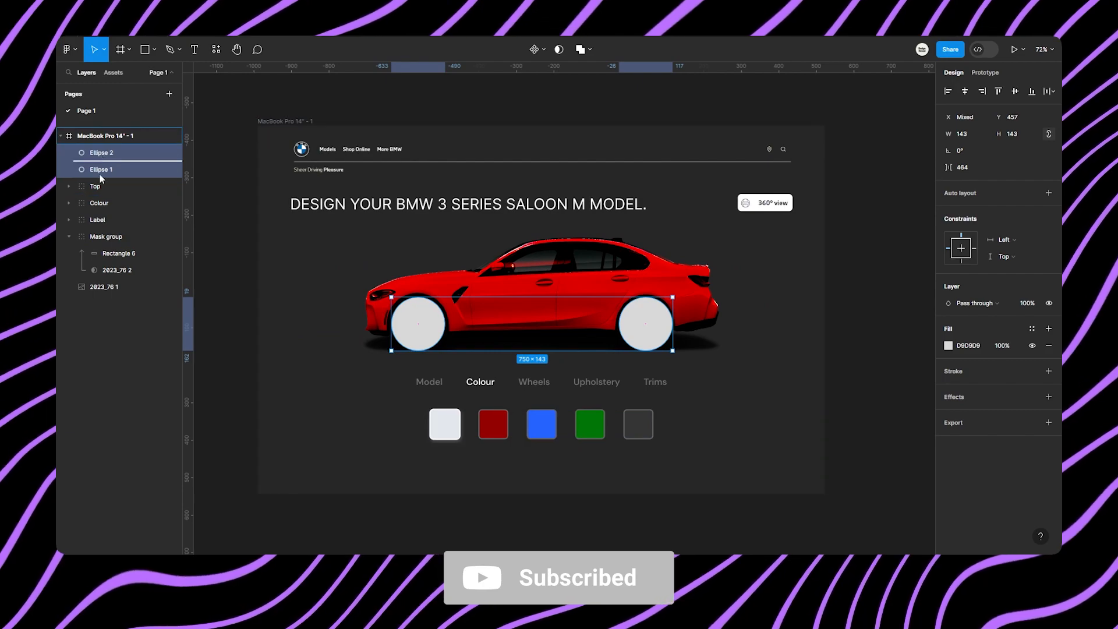
{"action": "left_click_drag", "start_coordinate": [91, 249], "coordinate": [92, 249]}
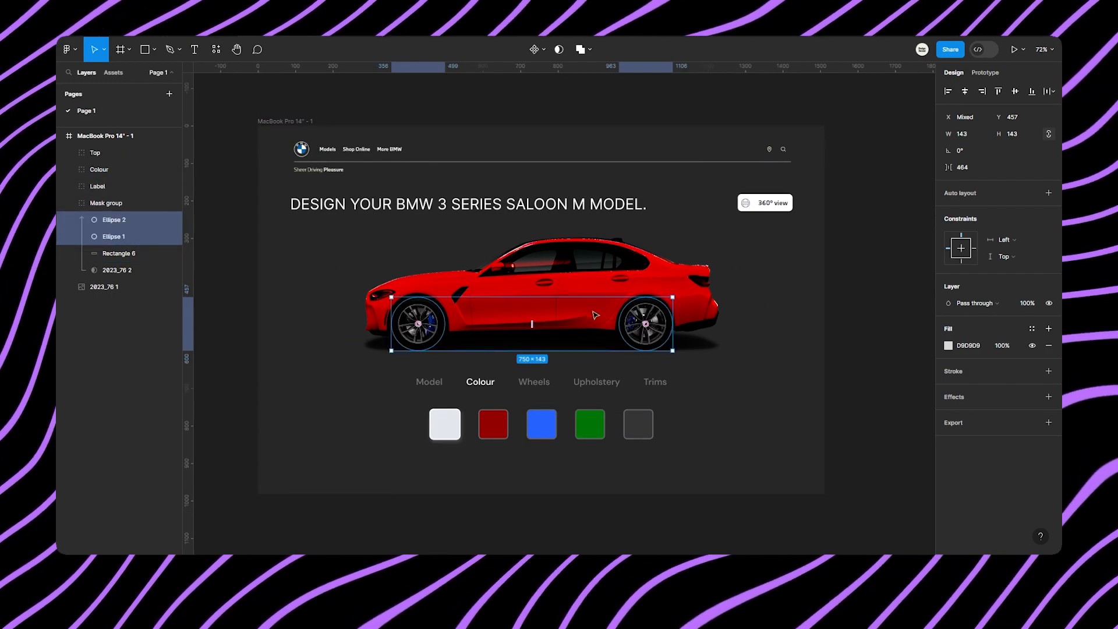
{"action": "left_click", "coordinate": [806, 306]}
- Trace a closed outline about 69 × 30 around the car's headlight with the Pen tool
{"action": "scroll", "coordinate": [364, 308], "scroll_direction": "up", "scroll_amount": 5}
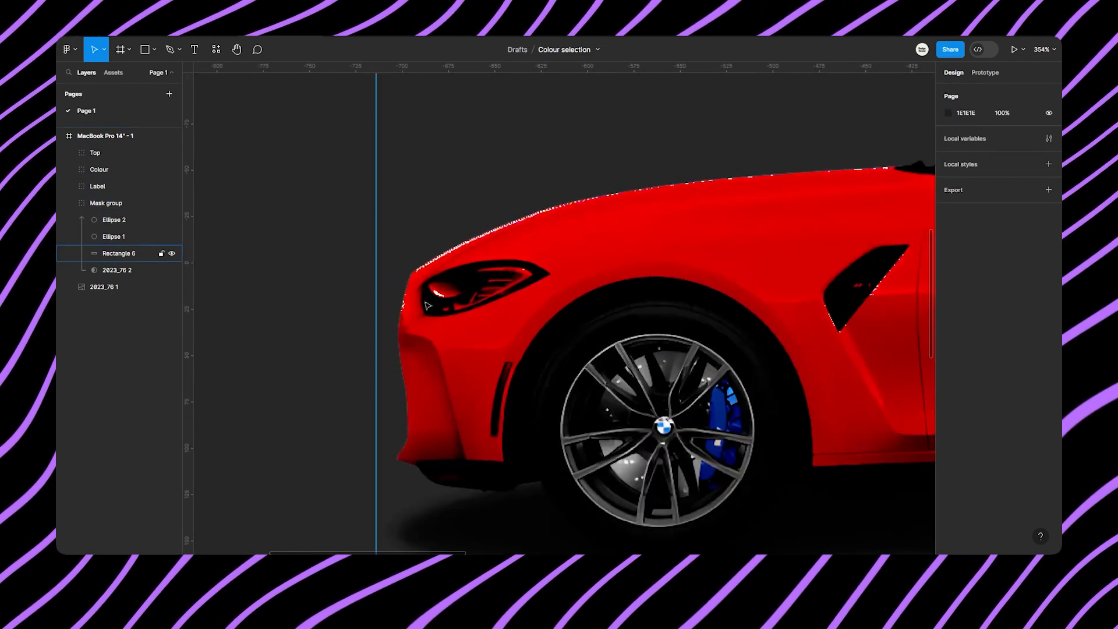
{"action": "left_click_drag", "start_coordinate": [869, 288], "coordinate": [401, 334]}
{"action": "scroll", "coordinate": [773, 236], "scroll_direction": "down", "scroll_amount": 3}
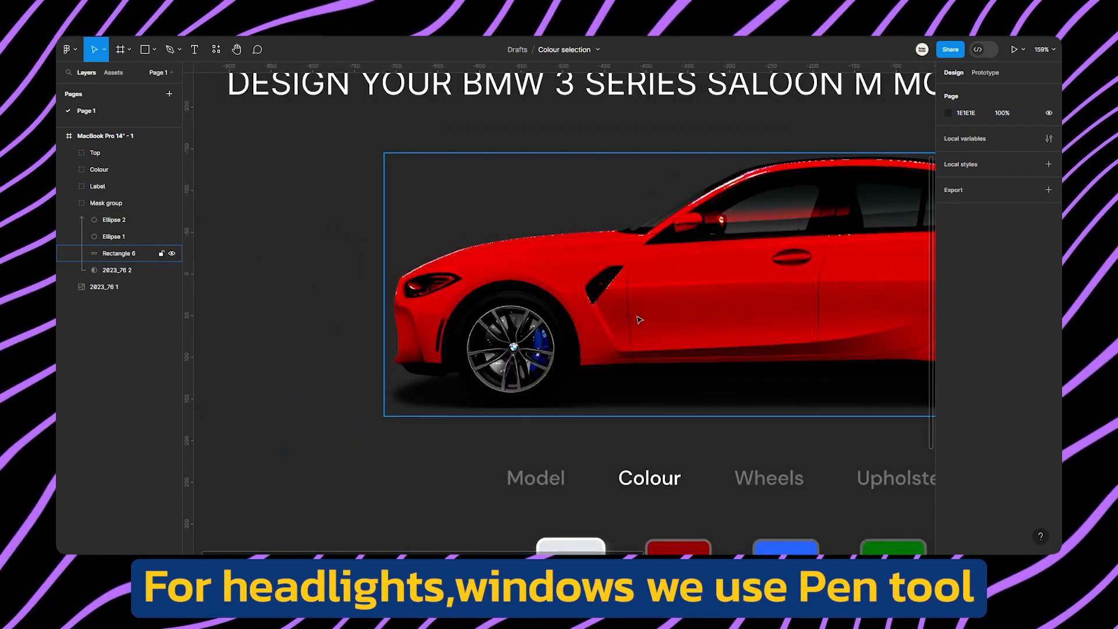
{"action": "scroll", "coordinate": [403, 297], "scroll_direction": "up", "scroll_amount": 6}
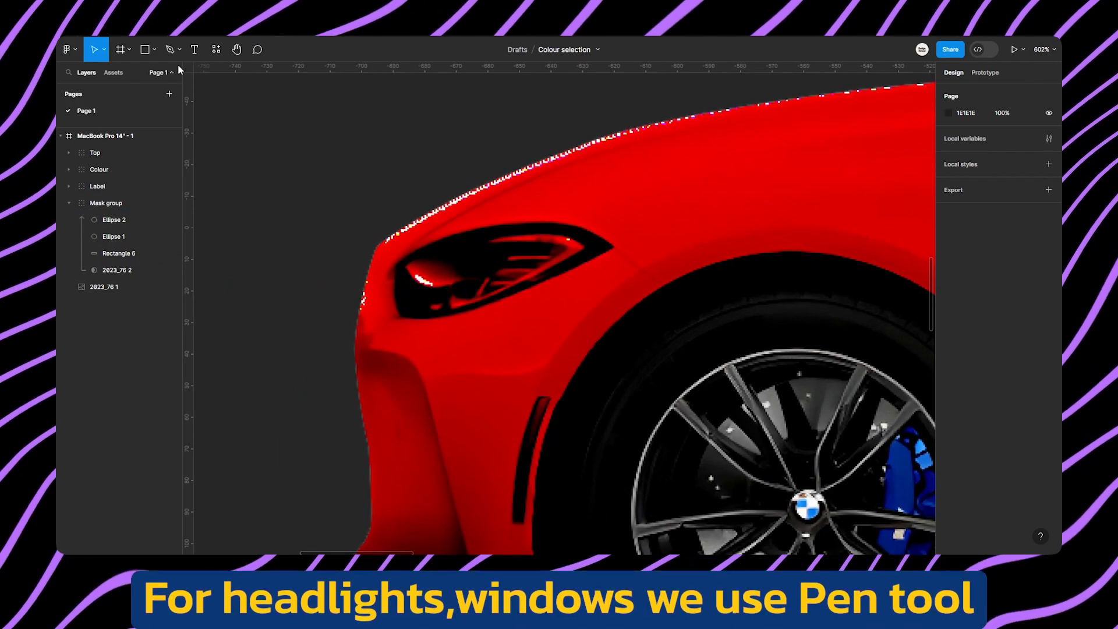
{"action": "scroll", "coordinate": [402, 264], "scroll_direction": "up", "scroll_amount": 3}
{"action": "left_click", "coordinate": [399, 264]}
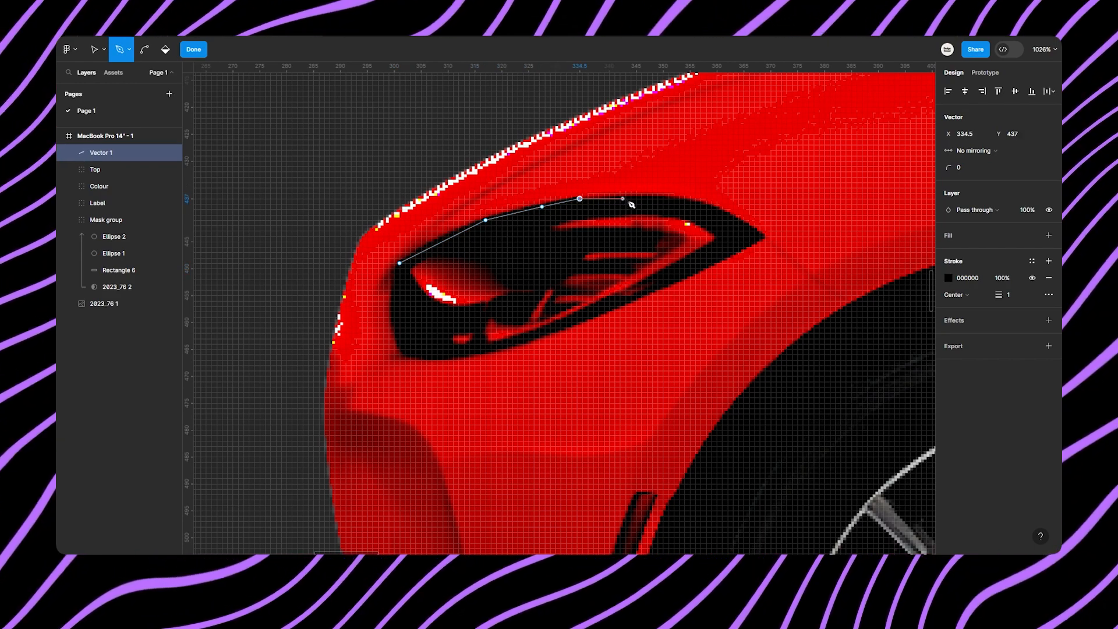
{"action": "left_click", "coordinate": [763, 233]}
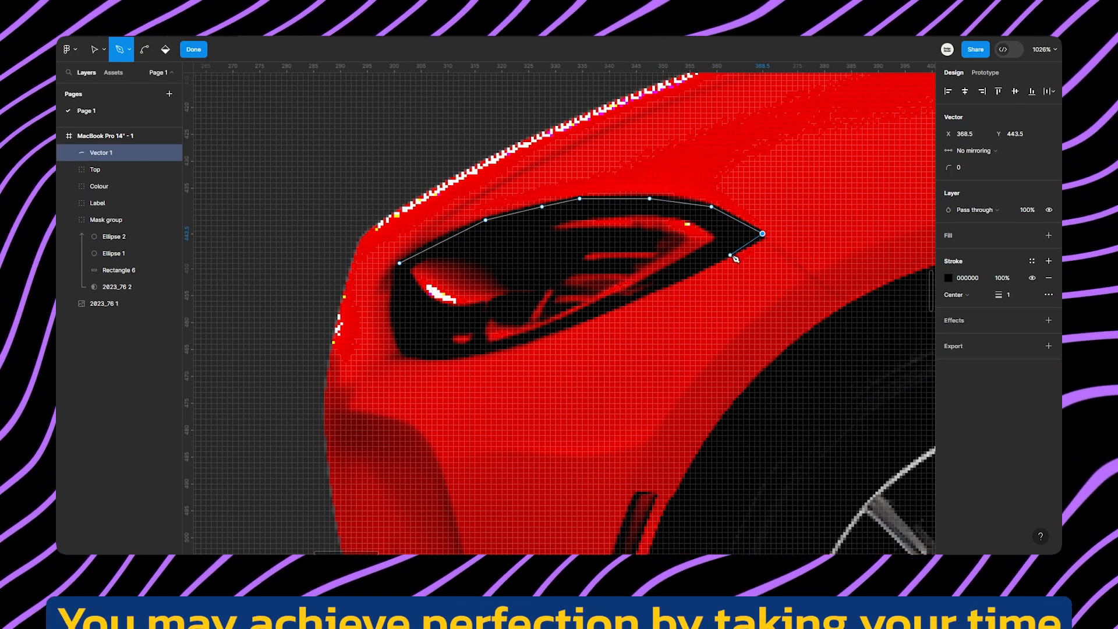
{"action": "left_click", "coordinate": [730, 255]}
{"action": "left_click", "coordinate": [633, 298]}
{"action": "left_click", "coordinate": [550, 332]}
{"action": "left_click", "coordinate": [486, 351]}
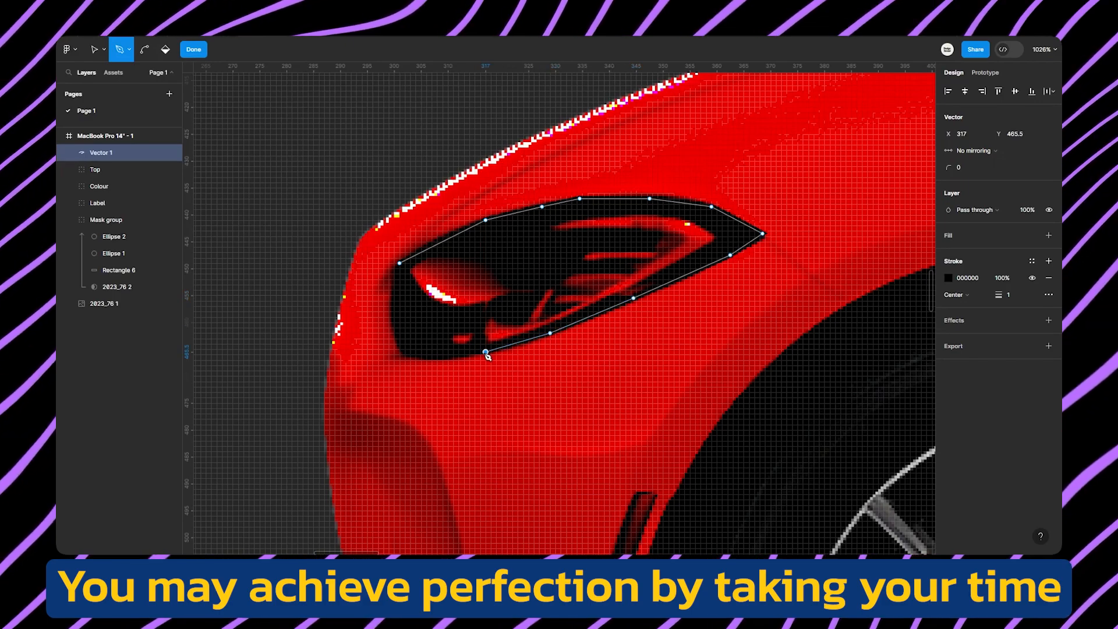
{"action": "left_click", "coordinate": [426, 357]}
{"action": "left_click", "coordinate": [402, 352]}
{"action": "left_click", "coordinate": [394, 330]}
{"action": "left_click", "coordinate": [391, 298]}
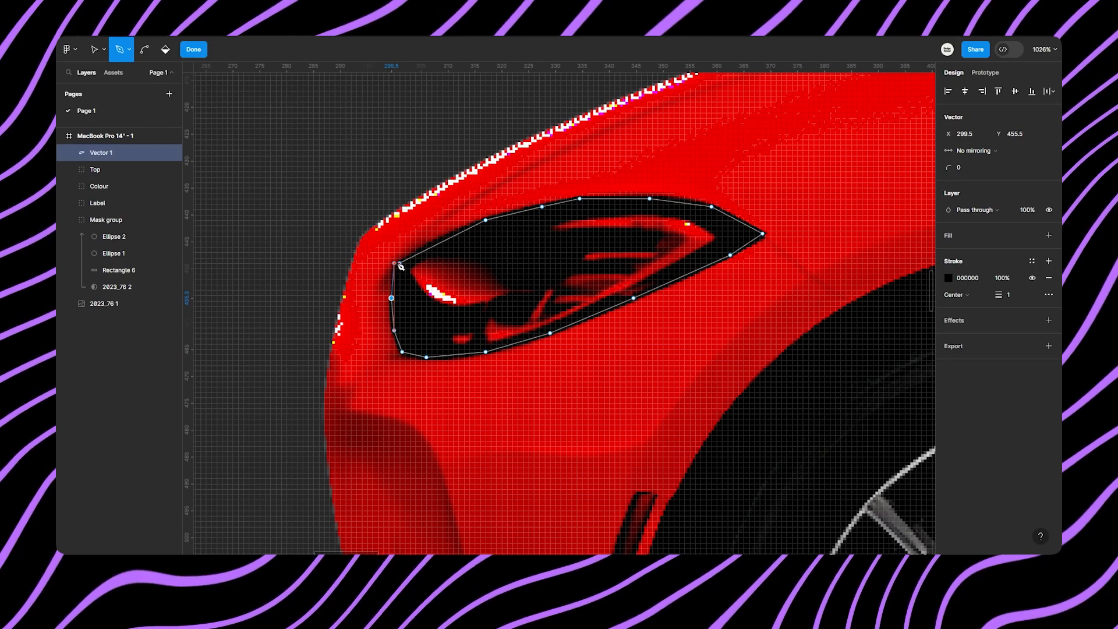
{"action": "left_click", "coordinate": [393, 275]}
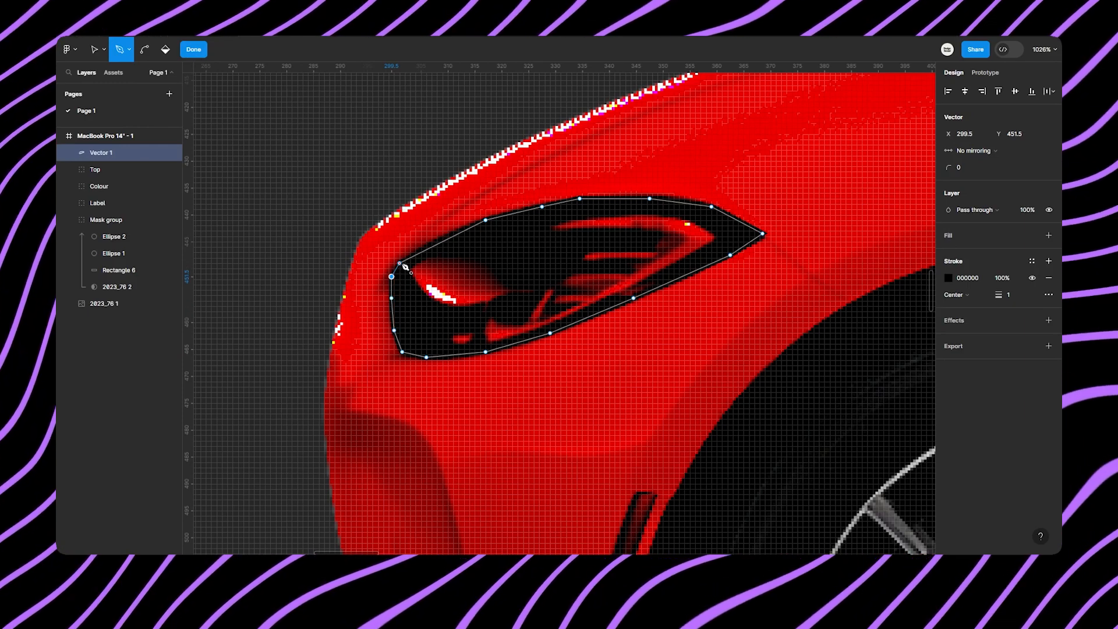
- Fill the headlight outline and move its layer to the top of the mask group
{"action": "left_click", "coordinate": [166, 50]}
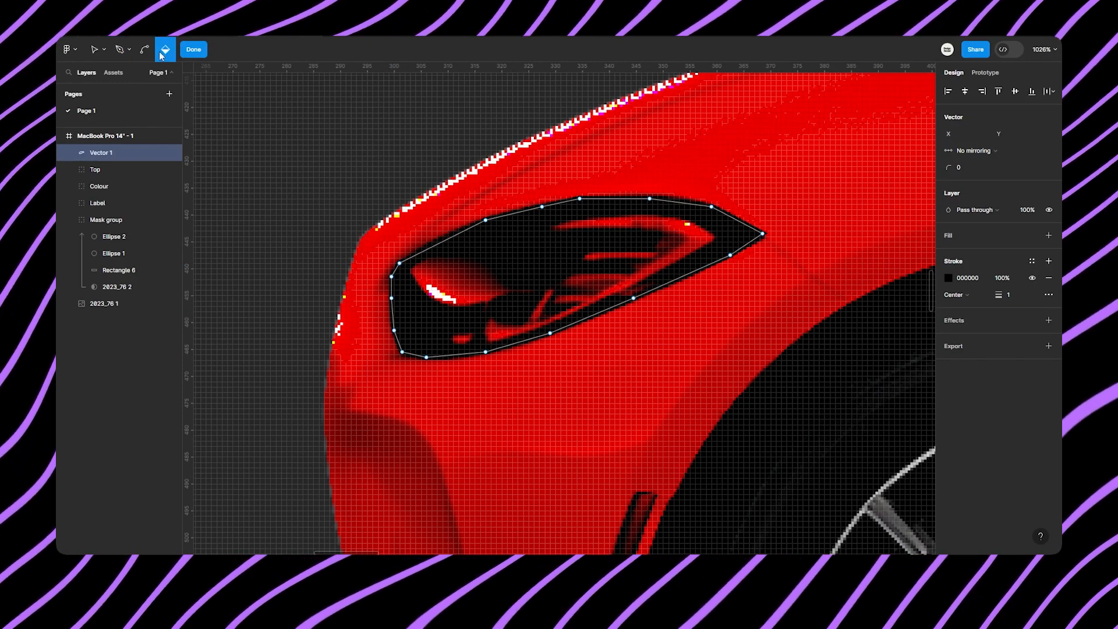
{"action": "left_click", "coordinate": [532, 317]}
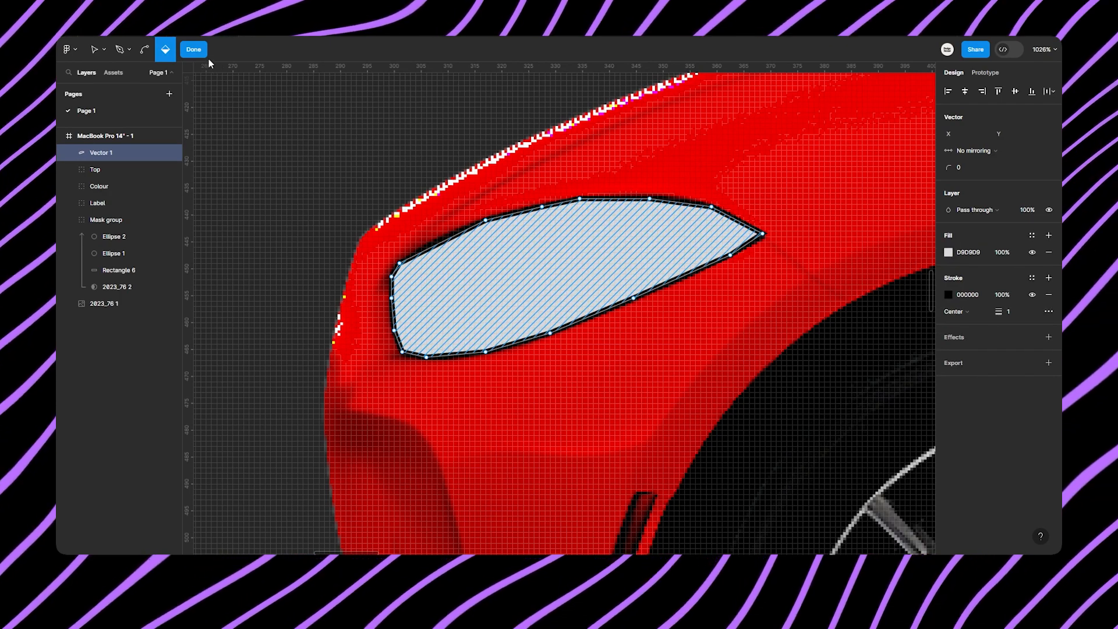
{"action": "left_click_drag", "start_coordinate": [117, 152], "coordinate": [112, 231]}
{"action": "key", "text": "Escape"}
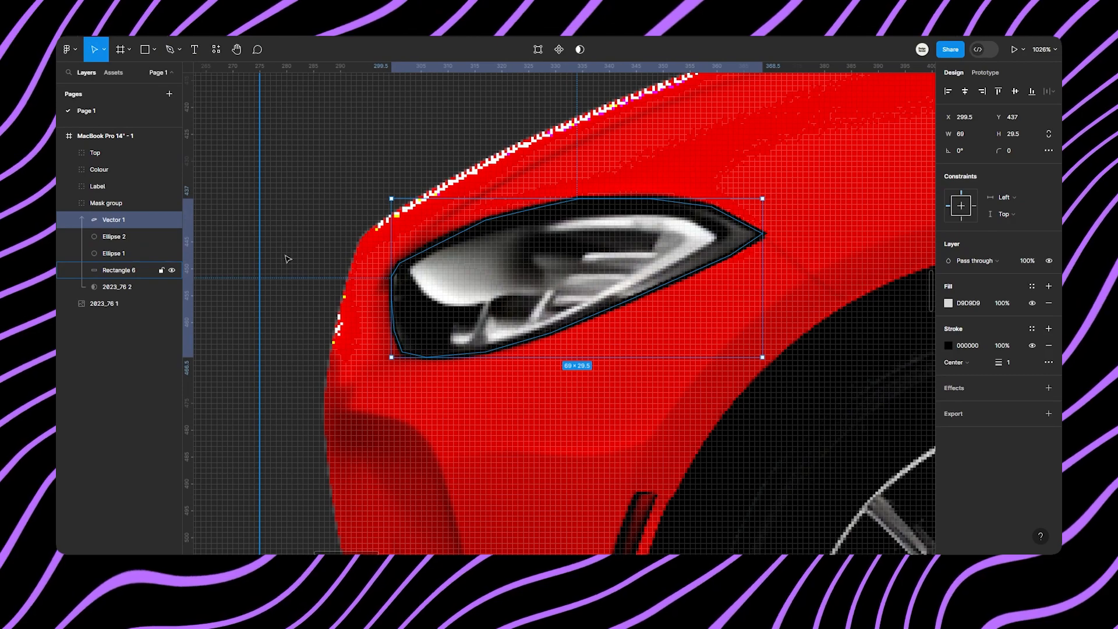
{"action": "left_click", "coordinate": [282, 254]}
- Trace a closed outline around the car's taillight with the Pen tool inside the mask group and fill it
{"action": "scroll", "coordinate": [285, 257], "scroll_direction": "down", "scroll_amount": 5}
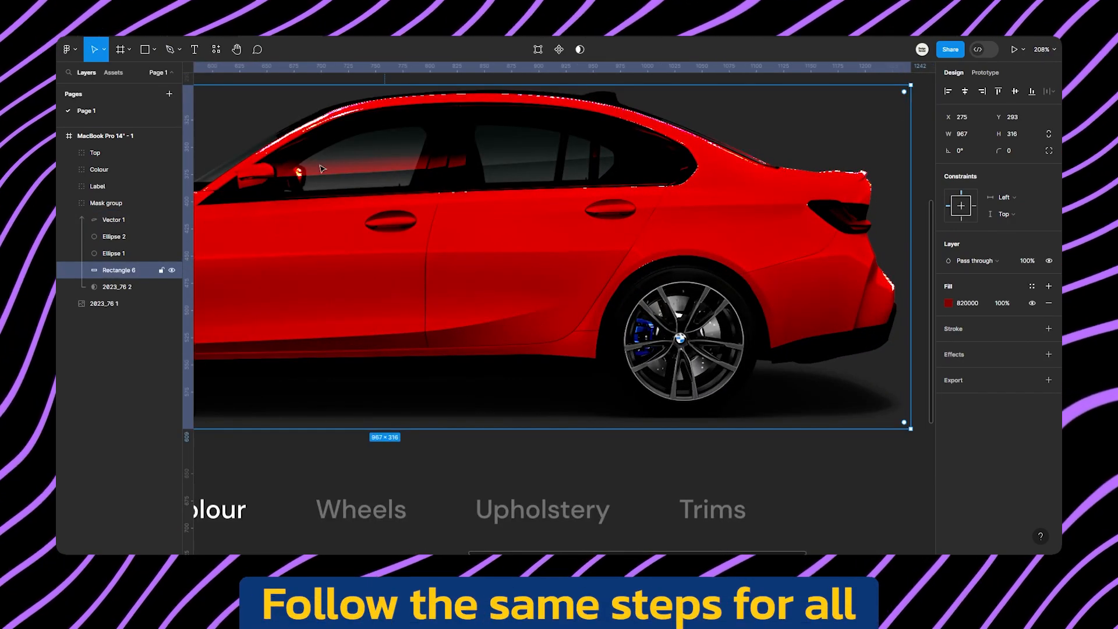
{"action": "key", "text": "p"}
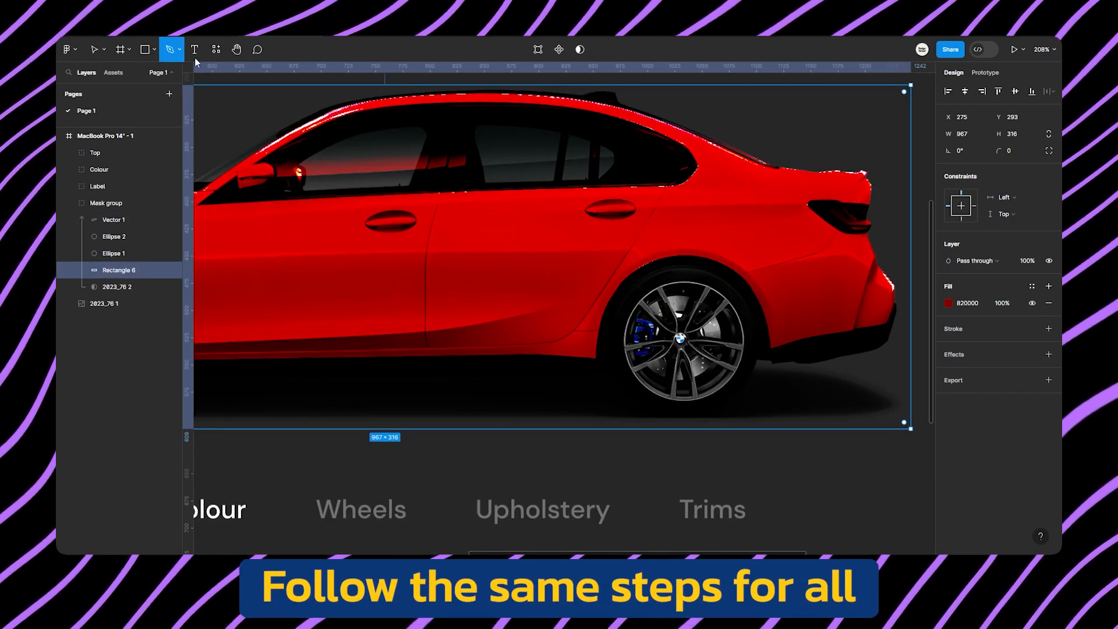
{"action": "scroll", "coordinate": [883, 216], "scroll_direction": "up", "scroll_amount": 10}
{"action": "scroll", "coordinate": [815, 218], "scroll_direction": "up", "scroll_amount": 3}
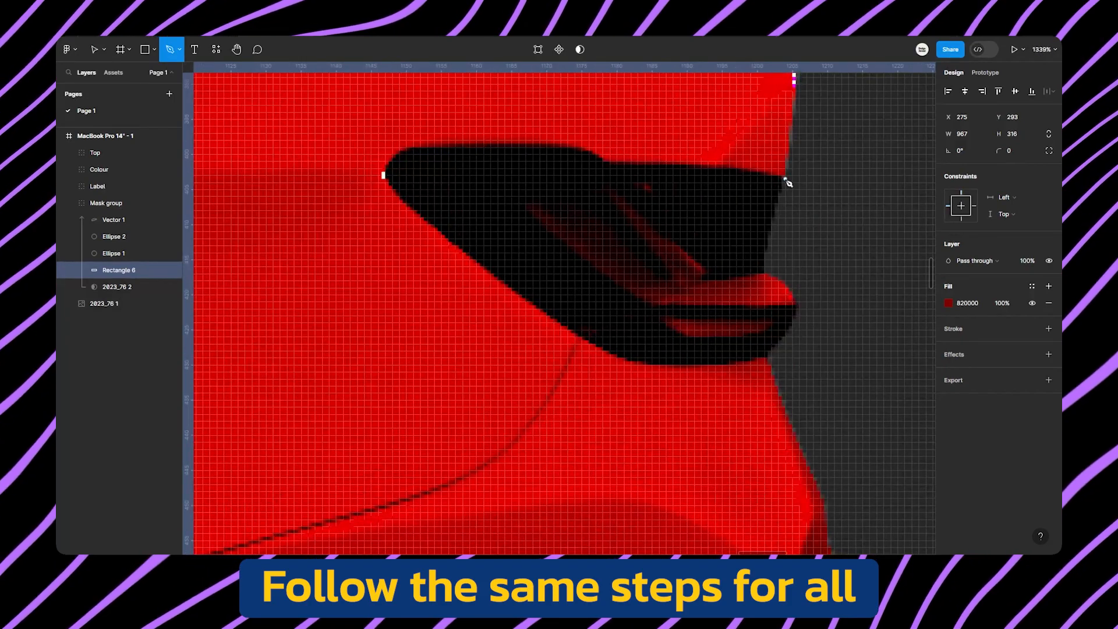
{"action": "left_click", "coordinate": [781, 182]}
{"action": "left_click", "coordinate": [774, 214]}
{"action": "left_click", "coordinate": [767, 245]}
{"action": "left_click", "coordinate": [767, 269]}
{"action": "left_click", "coordinate": [792, 291]}
{"action": "left_click", "coordinate": [796, 309]}
{"action": "left_click", "coordinate": [785, 336]}
{"action": "left_click", "coordinate": [767, 354]}
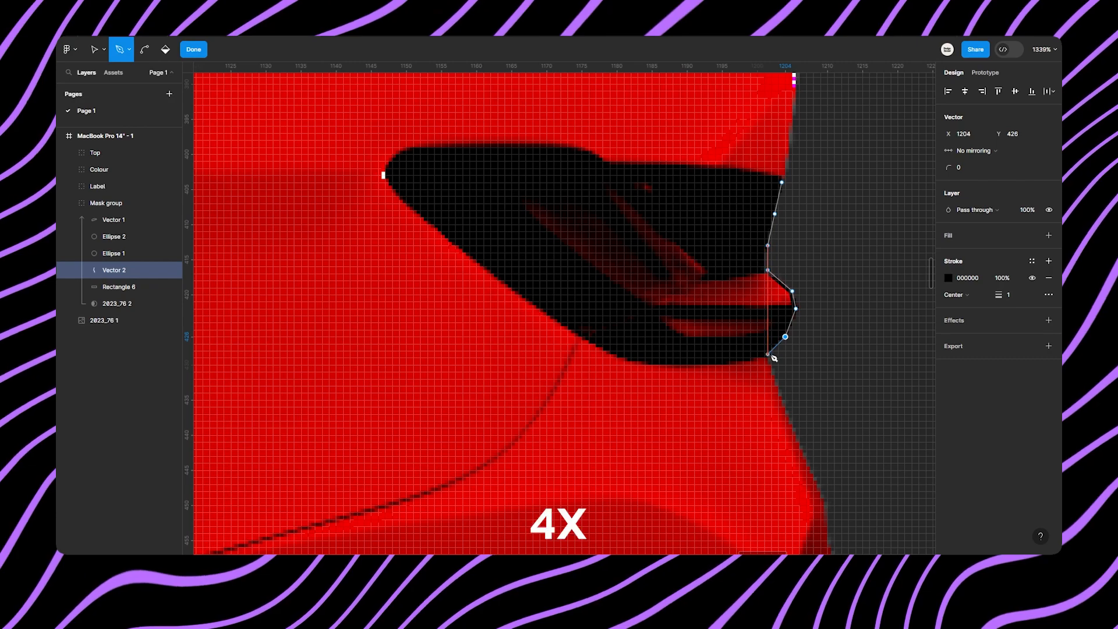
{"action": "left_click", "coordinate": [733, 365]}
{"action": "left_click", "coordinate": [673, 365]}
{"action": "left_click", "coordinate": [627, 361]}
{"action": "left_click", "coordinate": [542, 312]}
{"action": "left_click", "coordinate": [427, 220]}
{"action": "left_click", "coordinate": [389, 183]}
{"action": "left_click", "coordinate": [388, 161]}
{"action": "left_click", "coordinate": [563, 147]}
{"action": "left_click", "coordinate": [598, 161]}
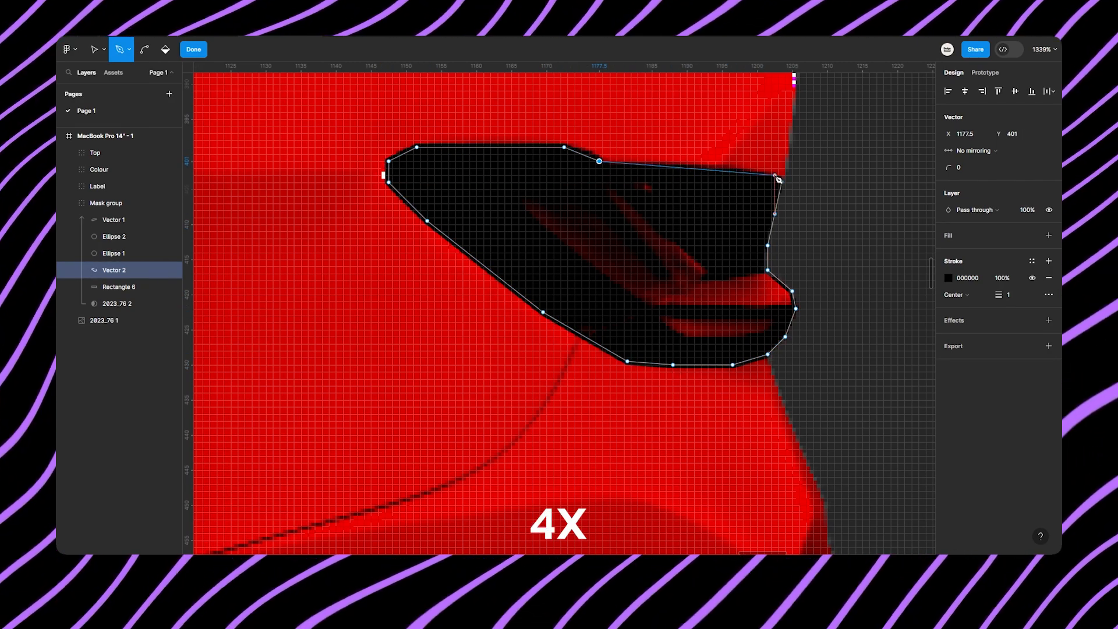
{"action": "left_click", "coordinate": [871, 239]}
{"action": "key", "text": "shift+2"}
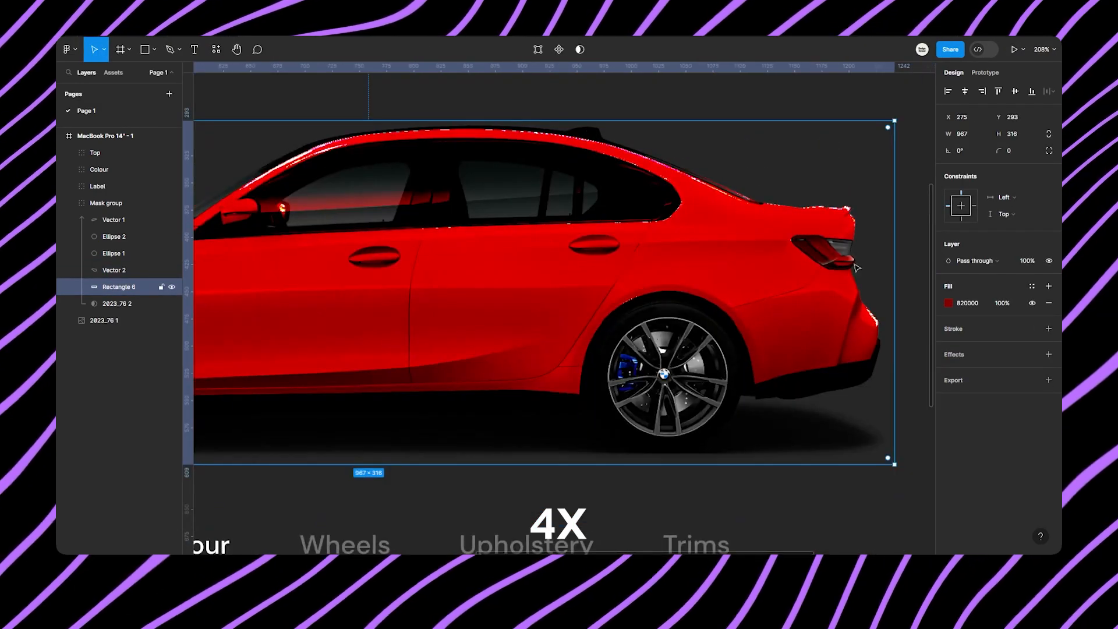
- Trace the dark vent behind the front wheel with the Pen tool, about 46 × 47, and fill the shape
{"action": "scroll", "coordinate": [394, 301], "scroll_direction": "up", "scroll_amount": 3}
{"action": "scroll", "coordinate": [394, 301], "scroll_direction": "up", "scroll_amount": 5}
{"action": "left_click", "coordinate": [586, 189]}
{"action": "left_click", "coordinate": [506, 195]}
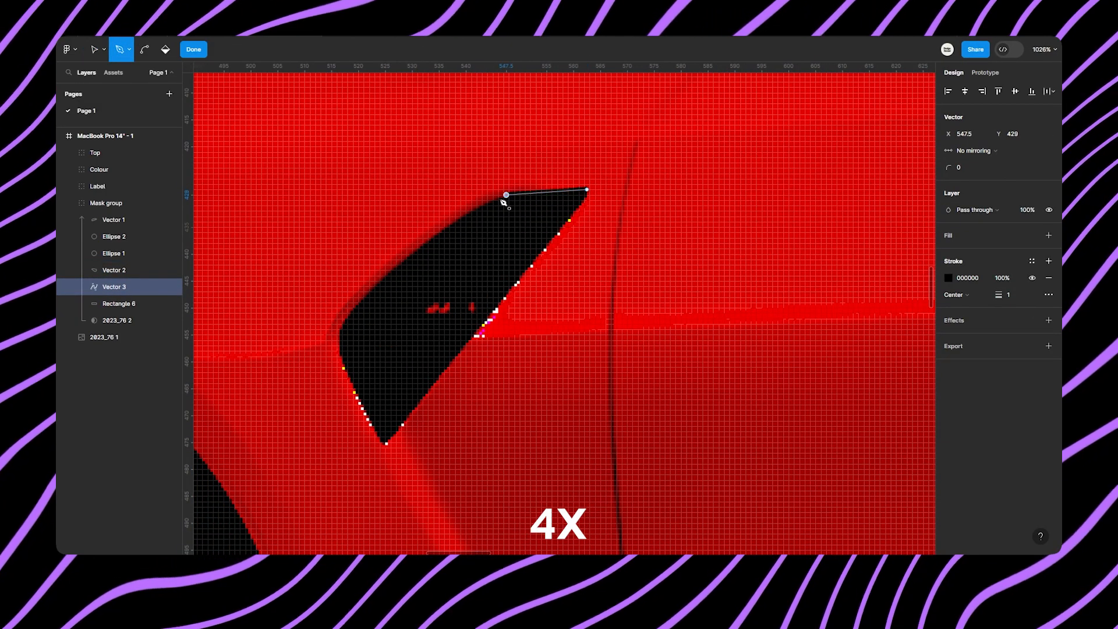
{"action": "left_click", "coordinate": [383, 442]}
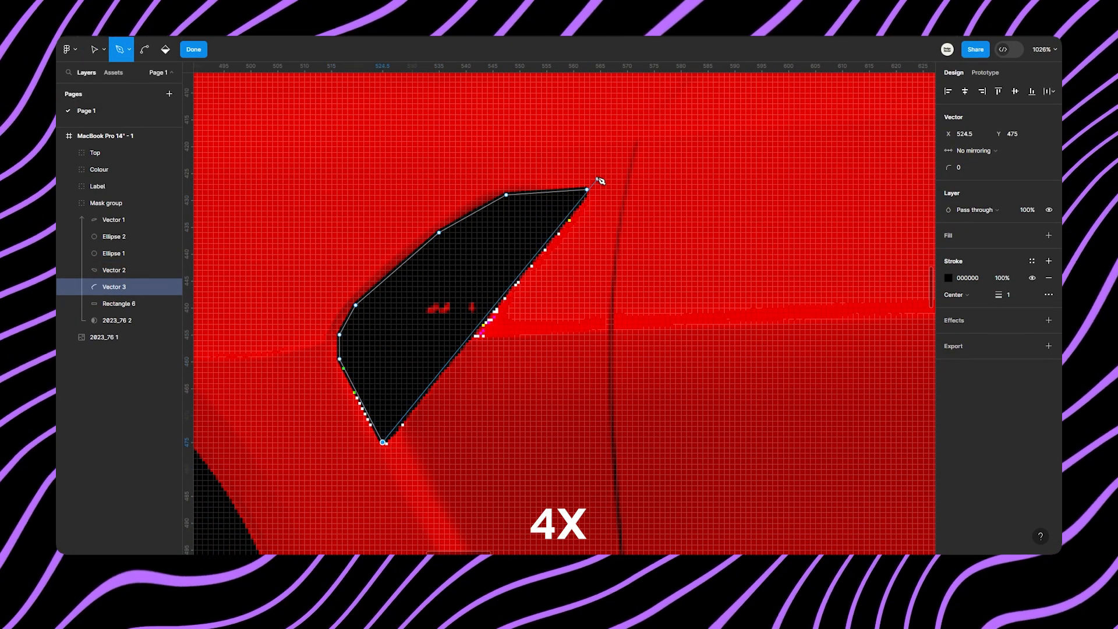
{"action": "left_click", "coordinate": [584, 198]}
{"action": "left_click", "coordinate": [167, 52]}
{"action": "left_click", "coordinate": [444, 289]}
{"action": "left_click", "coordinate": [194, 49]}
{"action": "left_click", "coordinate": [606, 151]}
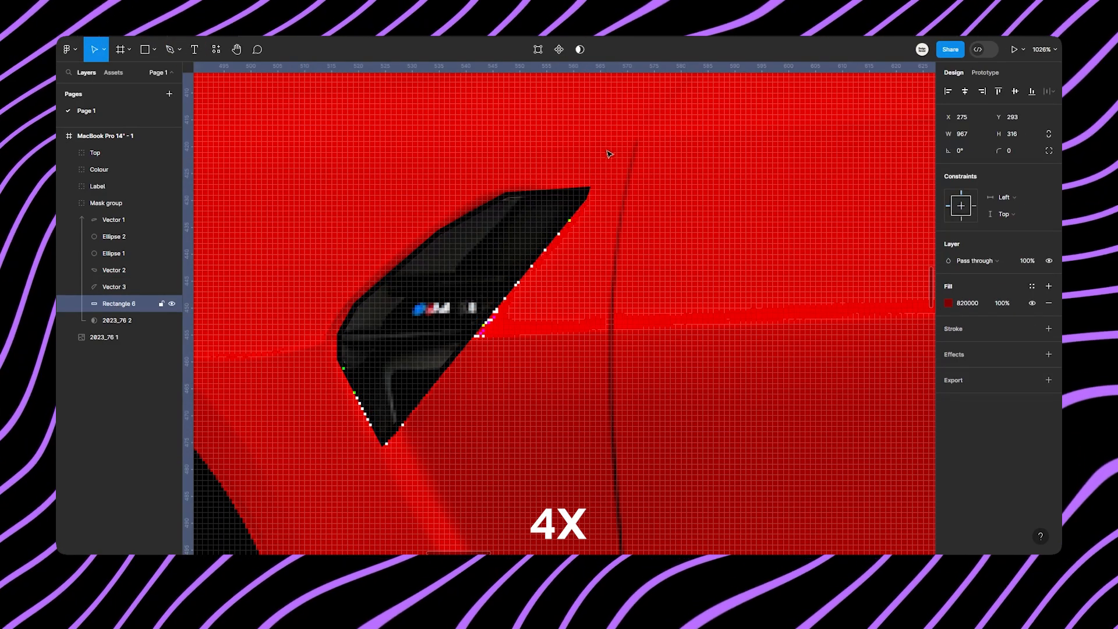
- Hide the black stroke of the side vent shape
{"action": "scroll", "coordinate": [606, 154], "scroll_direction": "down", "scroll_amount": 3}
{"action": "left_click", "coordinate": [535, 225]}
{"action": "left_click", "coordinate": [1032, 346]}
{"action": "left_click", "coordinate": [1032, 348]}
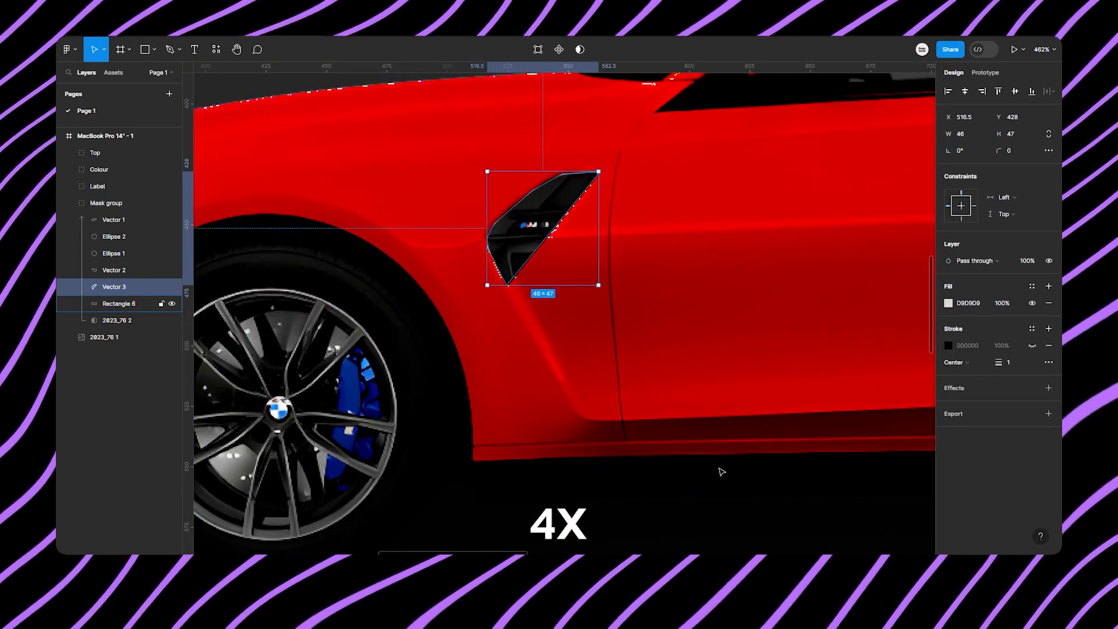
{"action": "left_click", "coordinate": [728, 465]}
- Trace the upper edge of the side windows with the Pen tool, from above the mirror to the rear of the glass
{"action": "scroll", "coordinate": [548, 318], "scroll_direction": "down", "scroll_amount": 5}
{"action": "scroll", "coordinate": [645, 295], "scroll_direction": "right", "scroll_amount": 6}
{"action": "scroll", "coordinate": [370, 221], "scroll_direction": "left", "scroll_amount": 2}
{"action": "scroll", "coordinate": [370, 221], "scroll_direction": "up", "scroll_amount": 5}
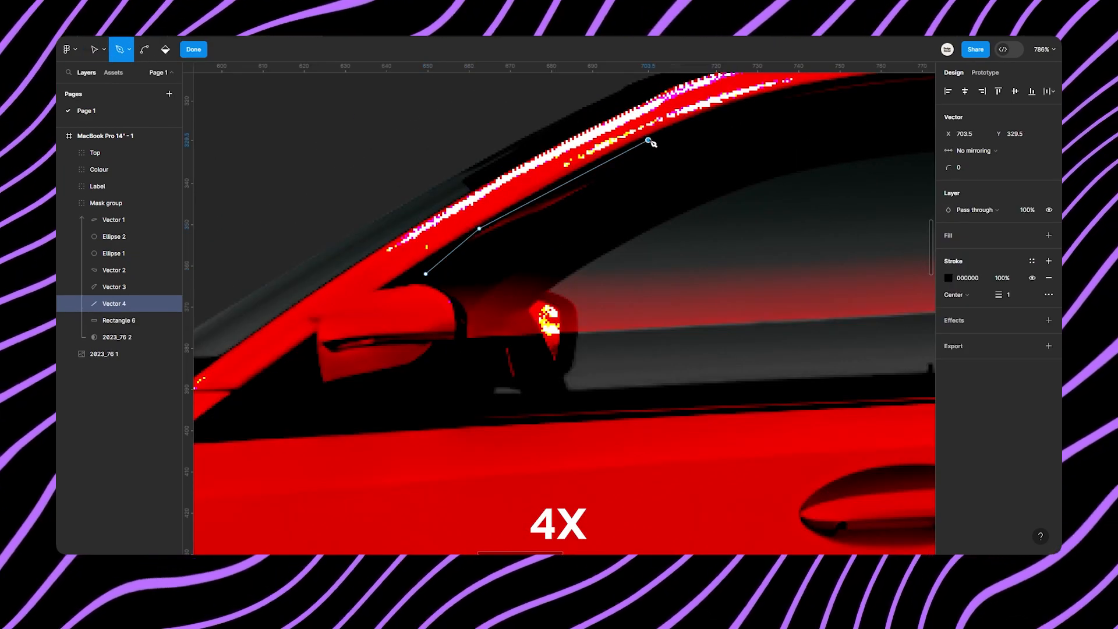
{"action": "left_click", "coordinate": [648, 140]}
{"action": "left_click_drag", "start_coordinate": [648, 140], "coordinate": [222, 287]}
{"action": "left_click", "coordinate": [362, 239]}
{"action": "left_click", "coordinate": [496, 215]}
{"action": "left_click", "coordinate": [684, 207]}
{"action": "left_click_drag", "start_coordinate": [684, 207], "coordinate": [152, 210]}
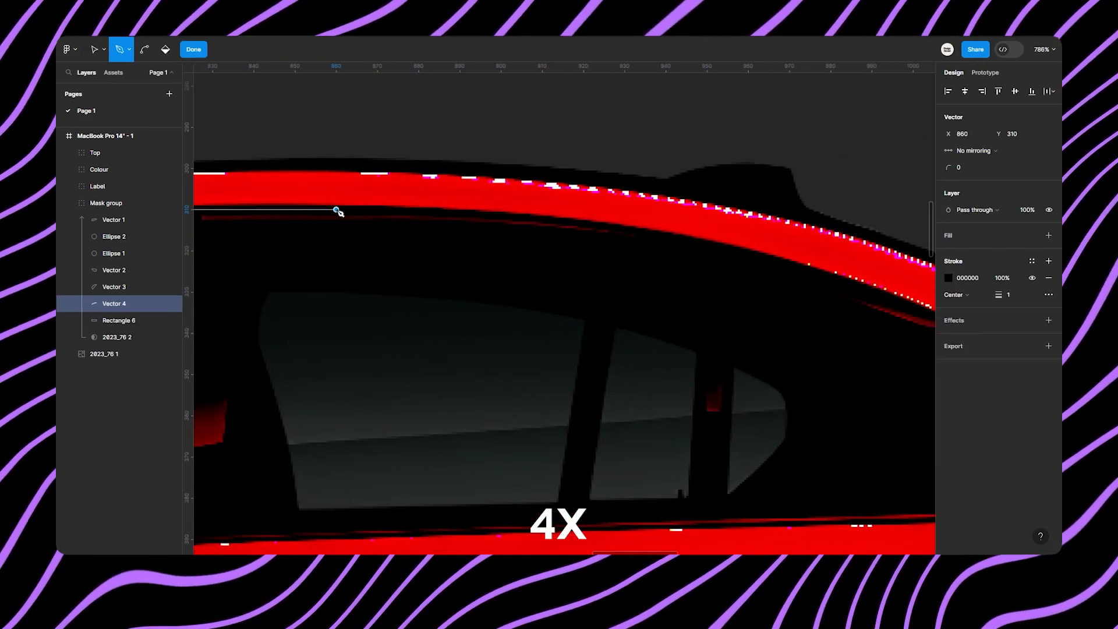
{"action": "left_click", "coordinate": [826, 275]}
{"action": "left_click_drag", "start_coordinate": [909, 309], "coordinate": [683, 237]}
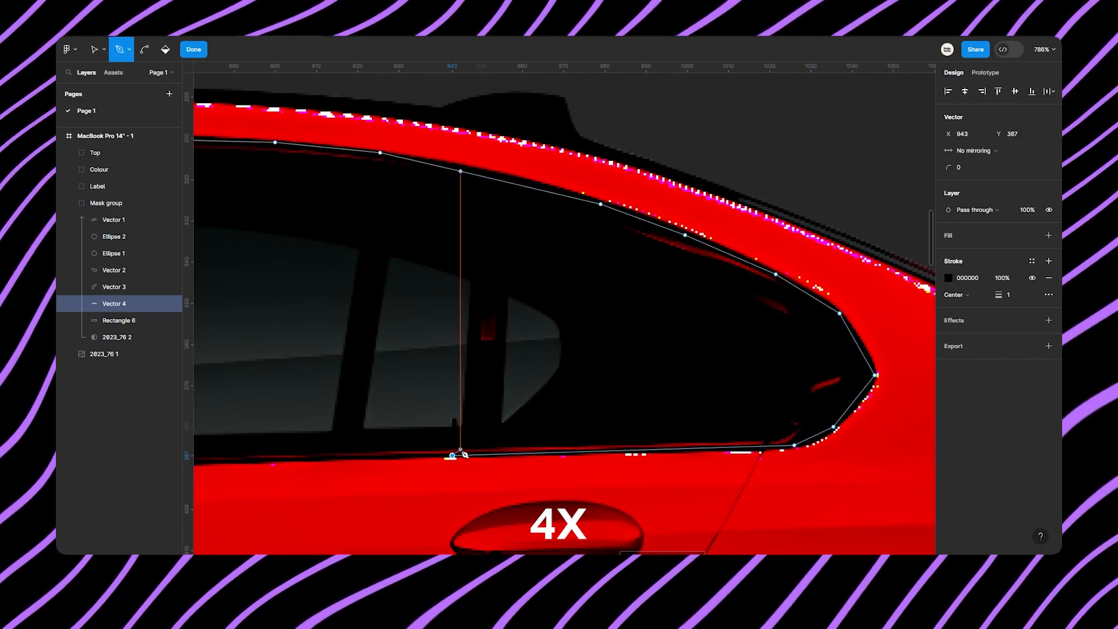
- Continue the window outline along the lower edge and around the mirror, then close and fill the shape, about 439 × 90
{"action": "scroll", "coordinate": [458, 452], "scroll_direction": "left", "scroll_amount": 9}
{"action": "left_click", "coordinate": [659, 436]}
{"action": "scroll", "coordinate": [664, 437], "scroll_direction": "left", "scroll_amount": 2}
{"action": "scroll", "coordinate": [730, 413], "scroll_direction": "down", "scroll_amount": 3}
{"action": "left_click", "coordinate": [505, 413]}
{"action": "scroll", "coordinate": [505, 415], "scroll_direction": "left", "scroll_amount": 4}
{"action": "left_click", "coordinate": [477, 428]}
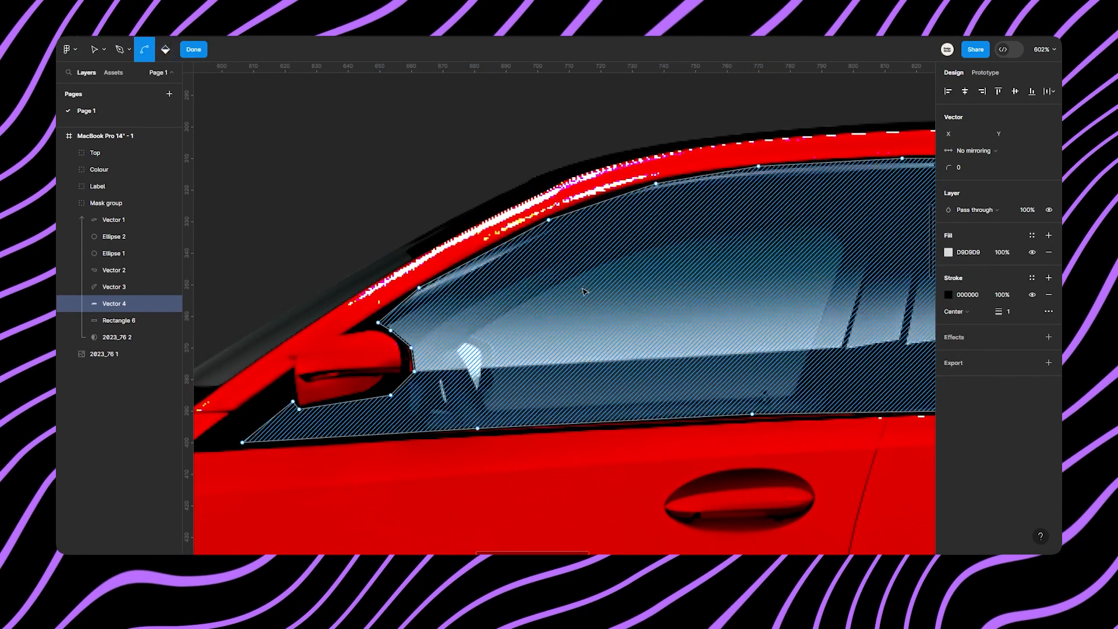
{"action": "scroll", "coordinate": [586, 288], "scroll_direction": "down", "scroll_amount": 5}
{"action": "key", "text": "Escape"}
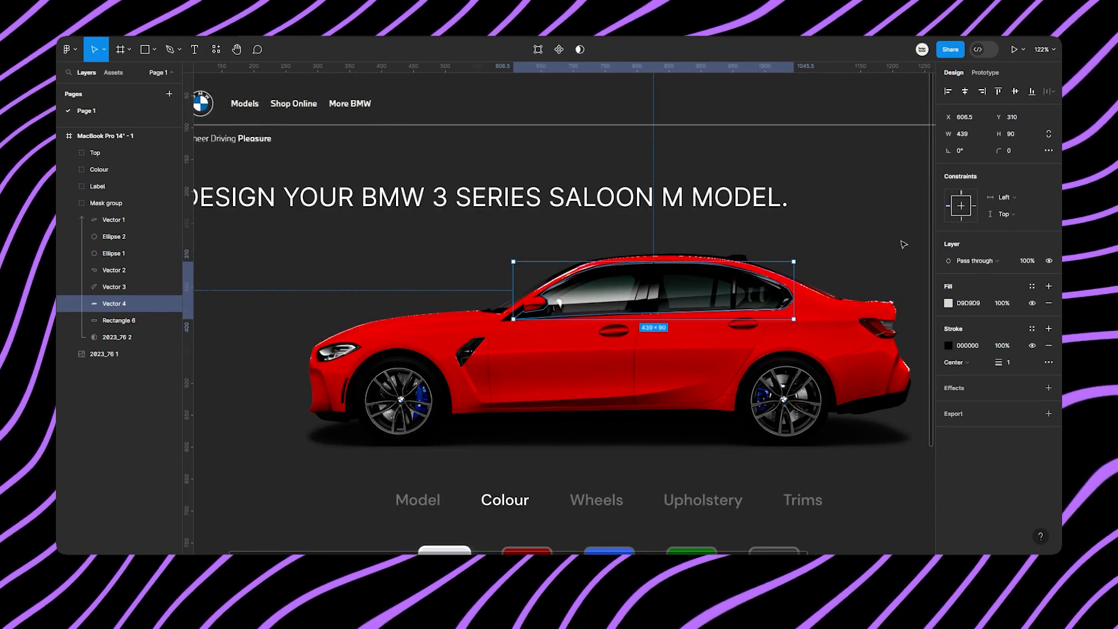
{"action": "key", "text": "Escape"}
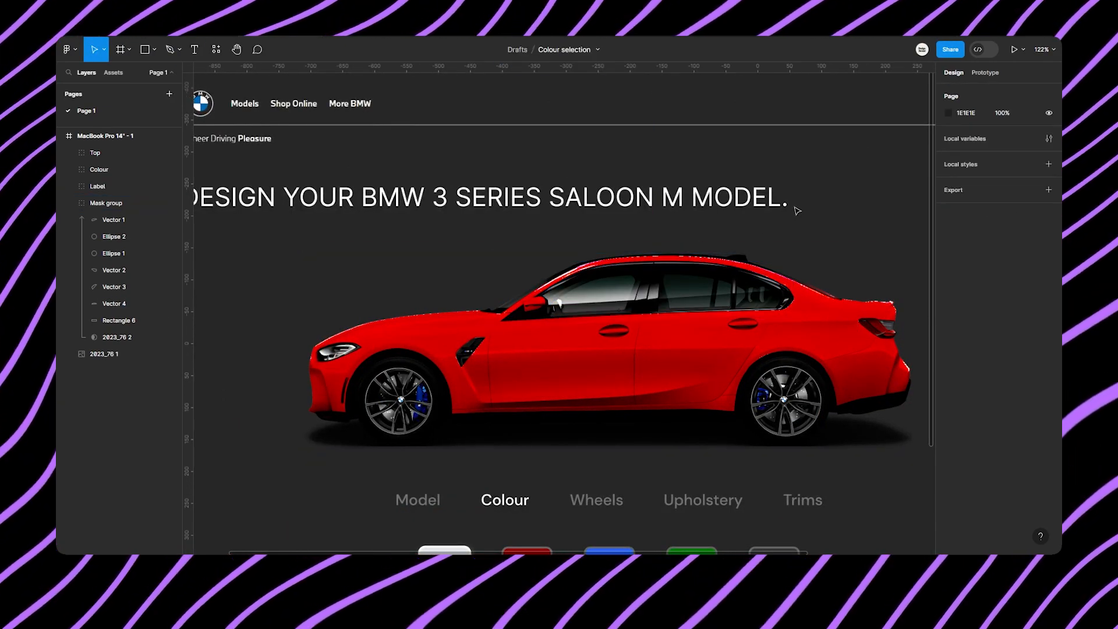
- Set the fill of the rectangle inside the mask group to the darker red 440000
{"action": "scroll", "coordinate": [801, 215], "scroll_direction": "down", "scroll_amount": 5}
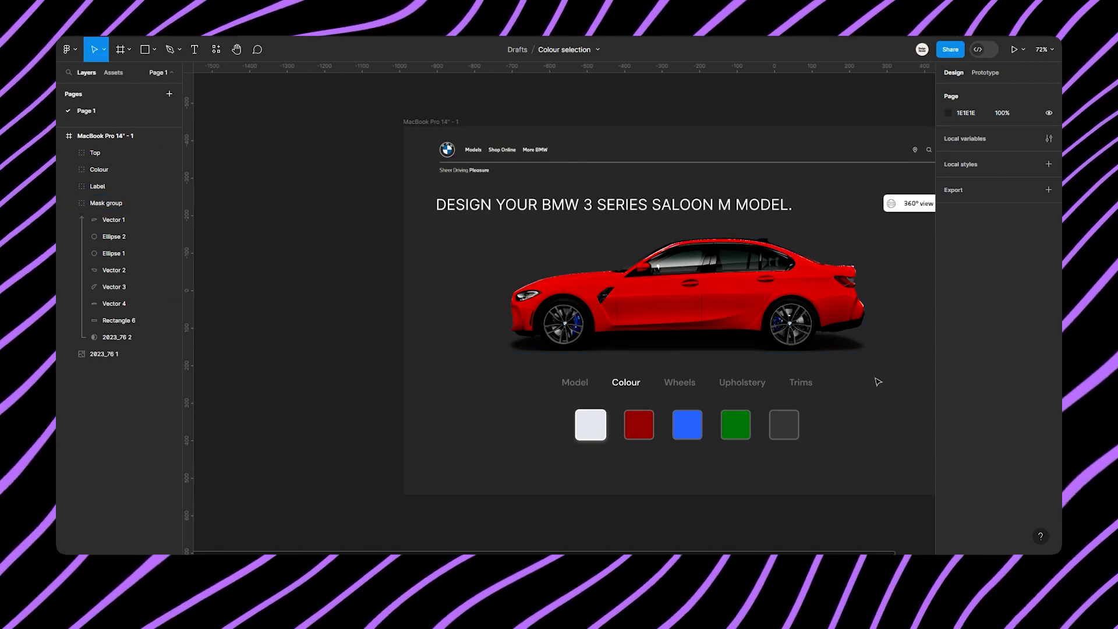
{"action": "left_click_drag", "start_coordinate": [876, 382], "coordinate": [734, 391]}
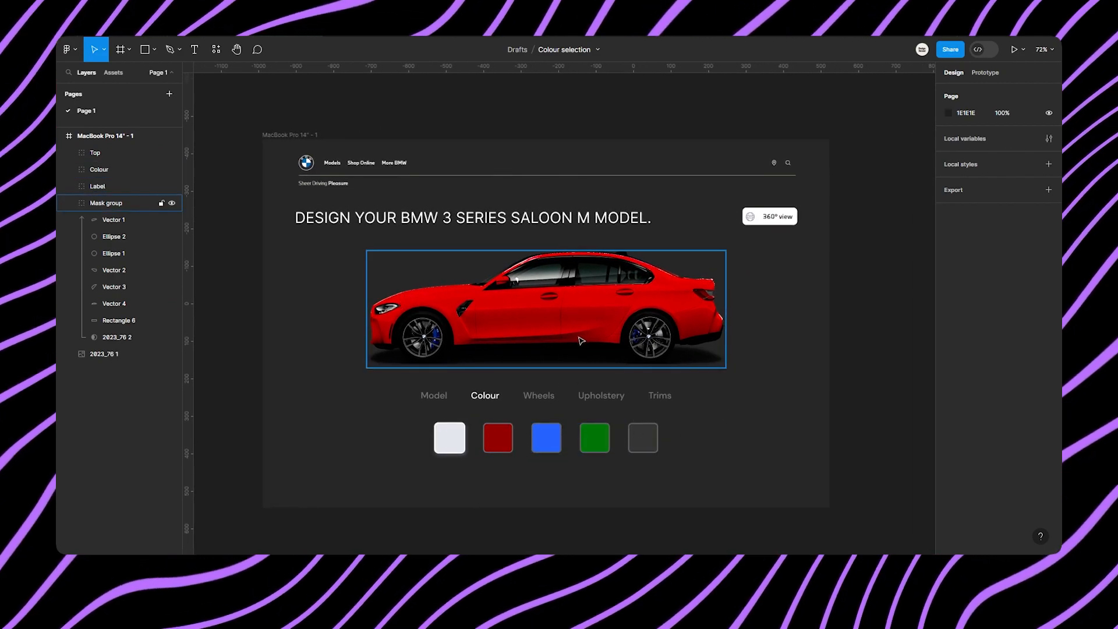
{"action": "left_click", "coordinate": [582, 341]}
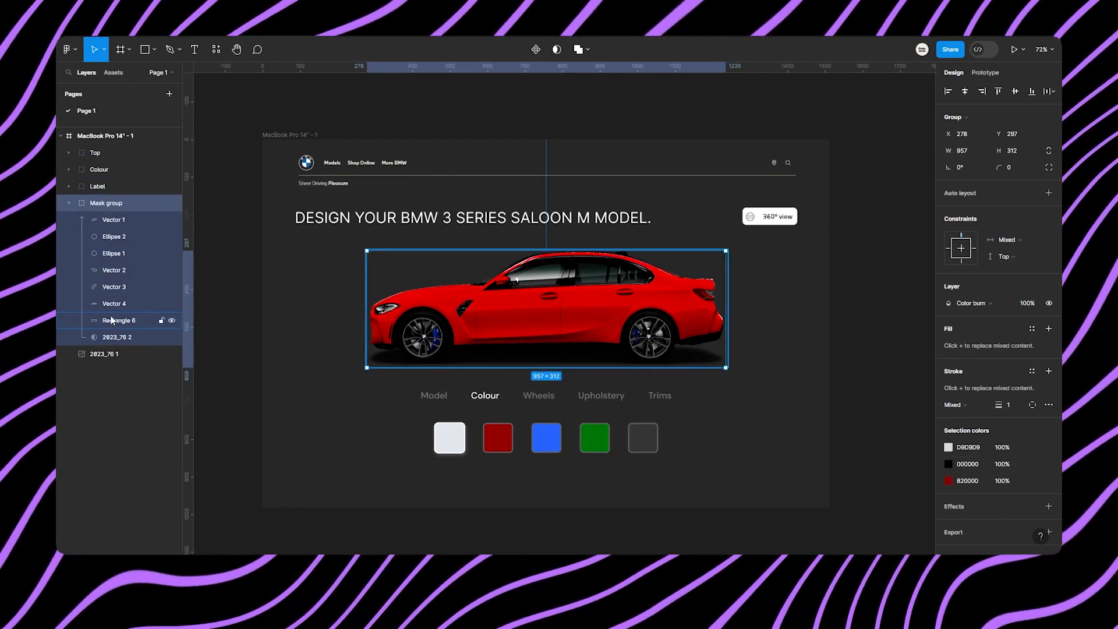
{"action": "left_click", "coordinate": [146, 323]}
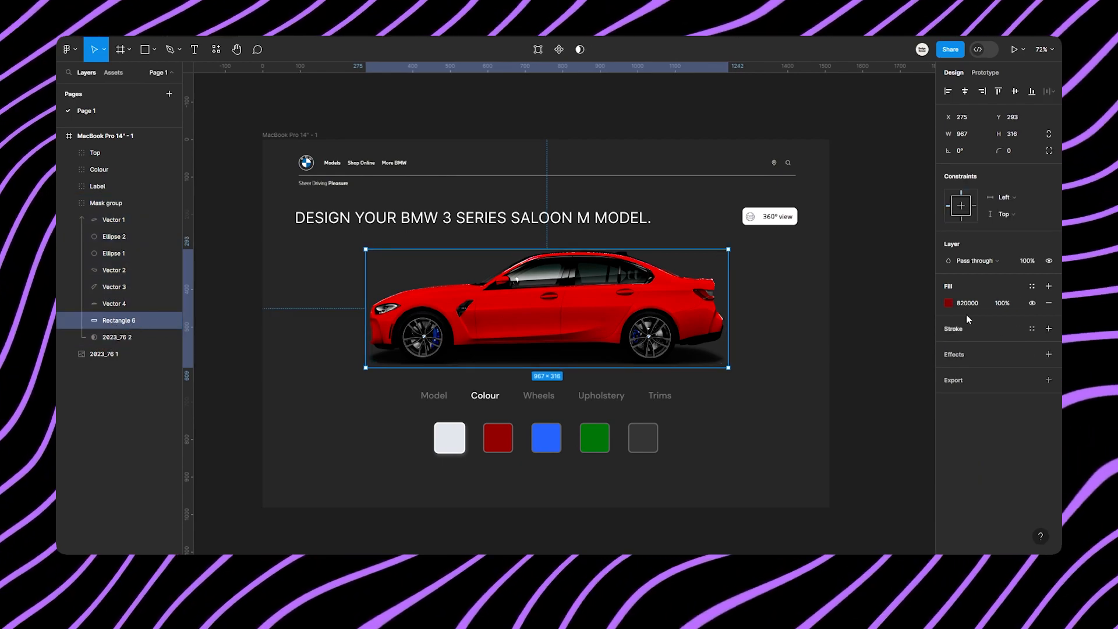
{"action": "left_click", "coordinate": [948, 304]}
{"action": "left_click_drag", "start_coordinate": [934, 351], "coordinate": [936, 356]}
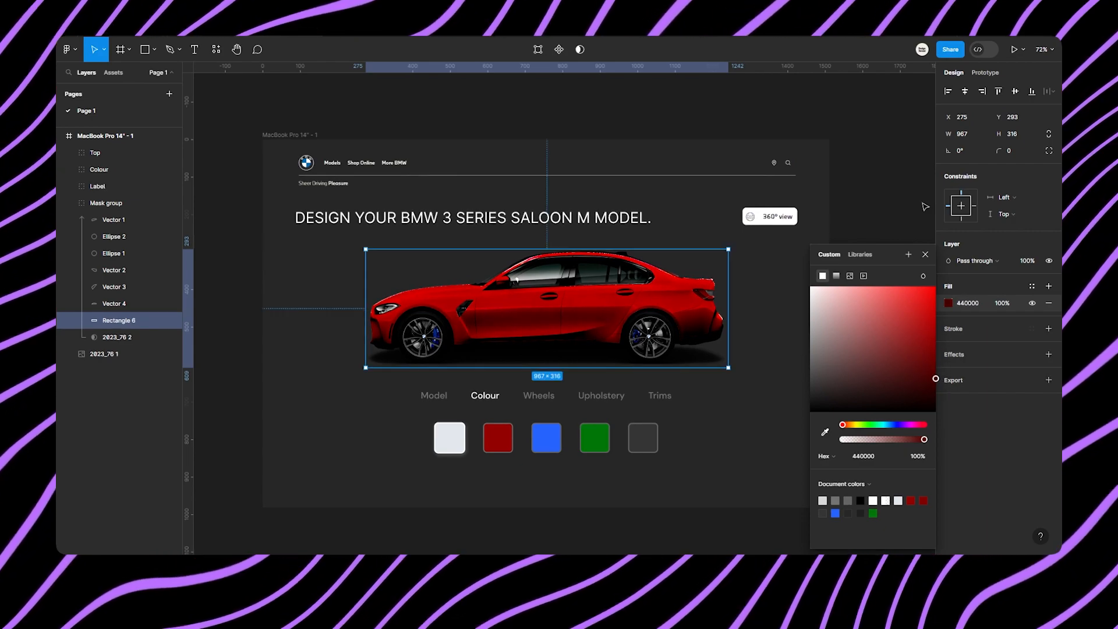
{"action": "left_click", "coordinate": [928, 255]}
{"action": "left_click", "coordinate": [911, 261]}
{"action": "scroll", "coordinate": [910, 261], "scroll_direction": "down", "scroll_amount": 5}
{"action": "left_click_drag", "start_coordinate": [912, 261], "coordinate": [629, 254]}
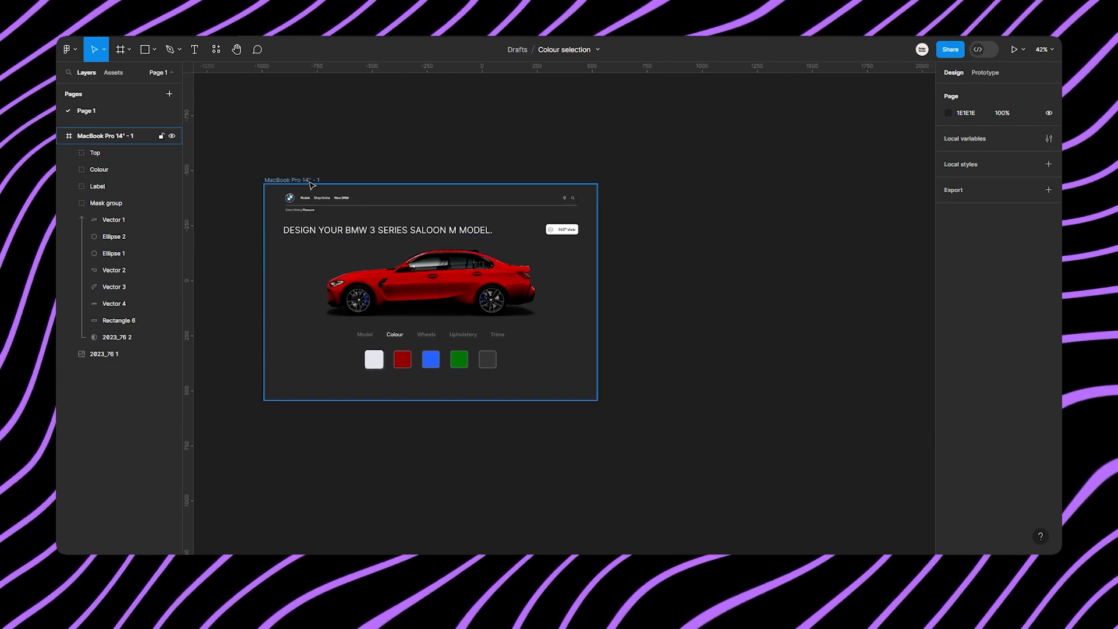
- Duplicate the MacBook Pro 14" - 1 frame three times to get four identical screens in a row
{"action": "left_click", "coordinate": [333, 180]}
{"action": "key", "text": "ctrl+d"}
{"action": "key", "text": "ctrl+d"}
{"action": "key", "text": "ctrl+d"}
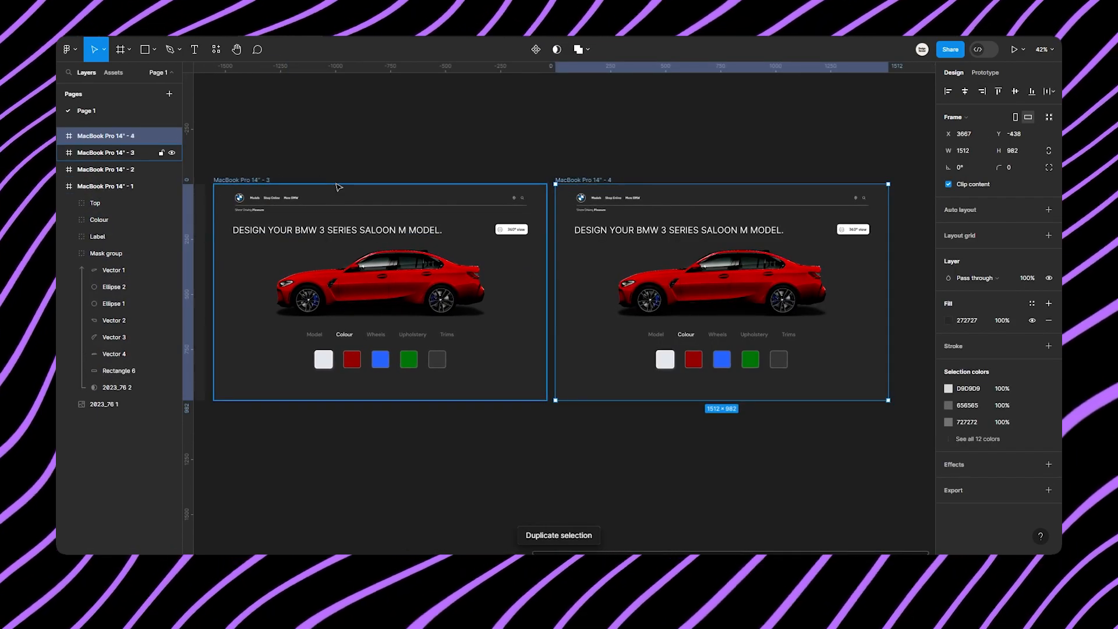
{"action": "scroll", "coordinate": [361, 218], "scroll_direction": "down", "scroll_amount": 5}
{"action": "left_click_drag", "start_coordinate": [381, 318], "coordinate": [600, 352]}
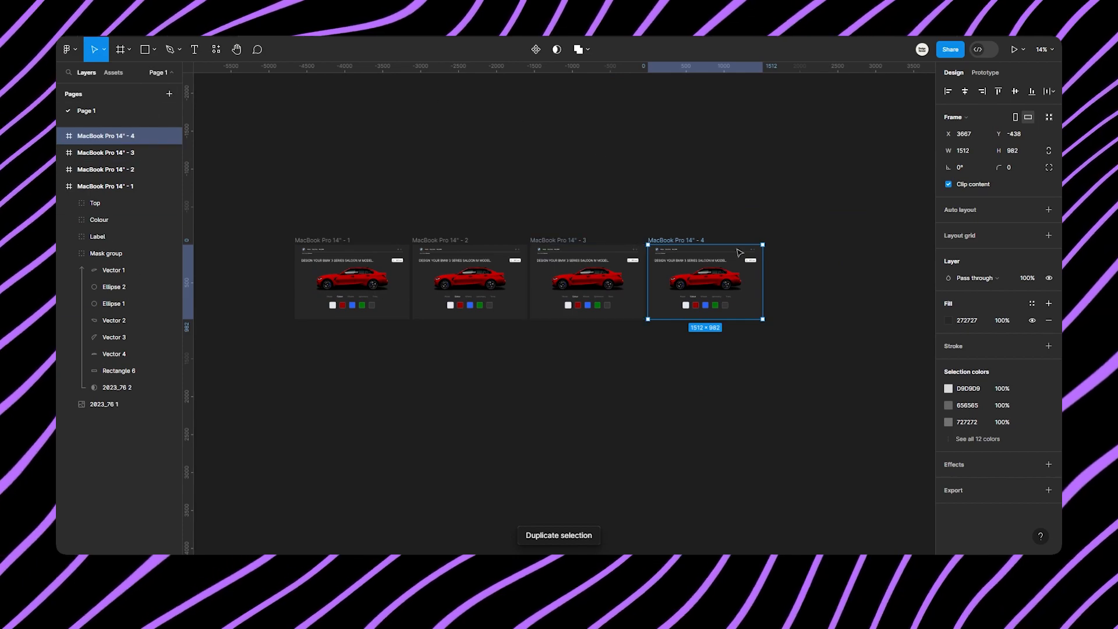
{"action": "scroll", "coordinate": [351, 295], "scroll_direction": "up", "scroll_amount": 3}
{"action": "left_click", "coordinate": [457, 346]}
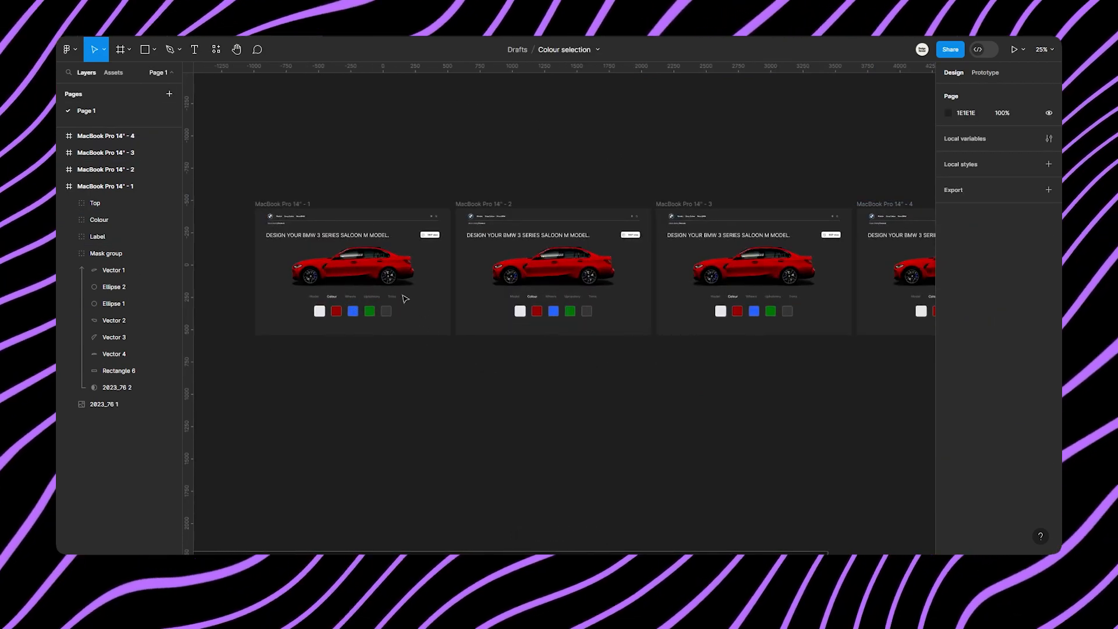
- Set the fill of the colour rectangle in the first frame's mask group to white FFFFFF
{"action": "left_click", "coordinate": [353, 266]}
{"action": "left_click", "coordinate": [134, 370]}
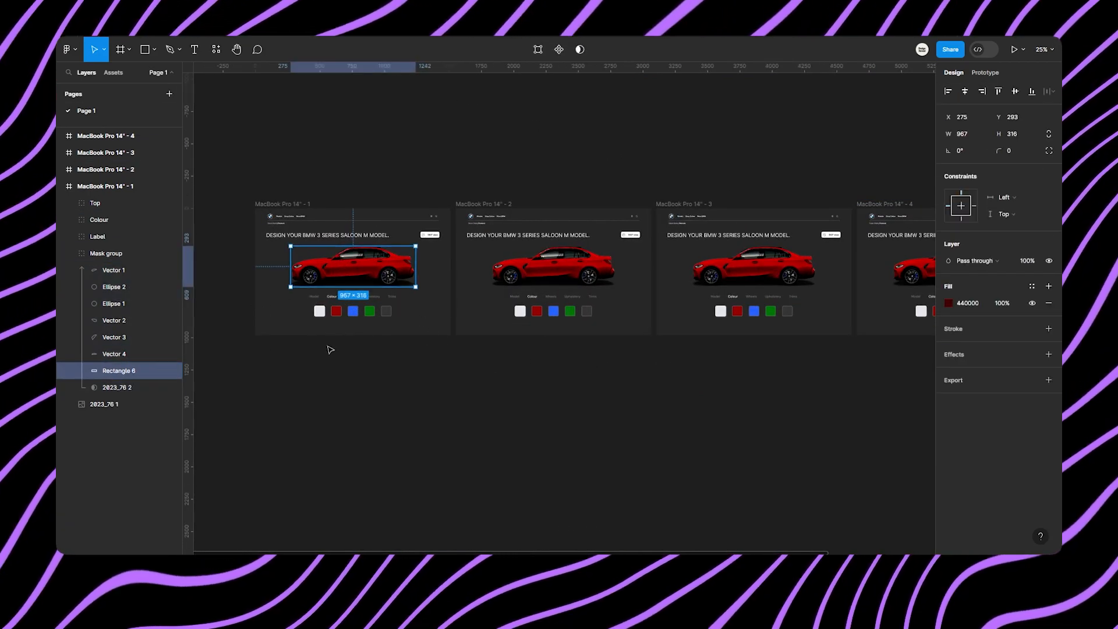
{"action": "left_click", "coordinate": [948, 302]}
{"action": "left_click_drag", "start_coordinate": [885, 295], "coordinate": [756, 283]}
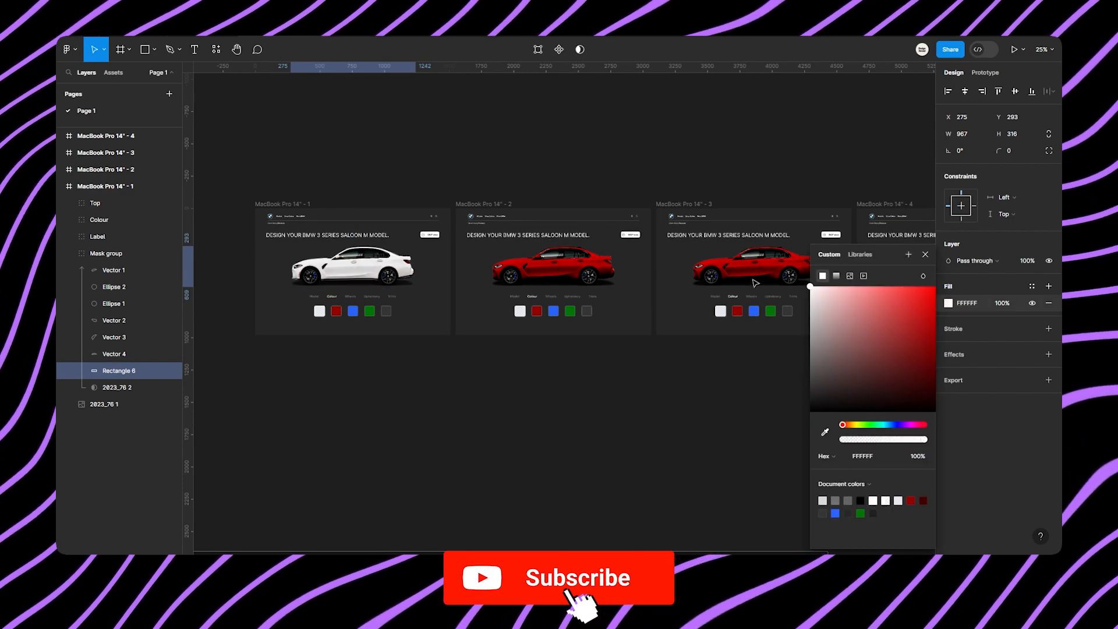
{"action": "left_click", "coordinate": [925, 254]}
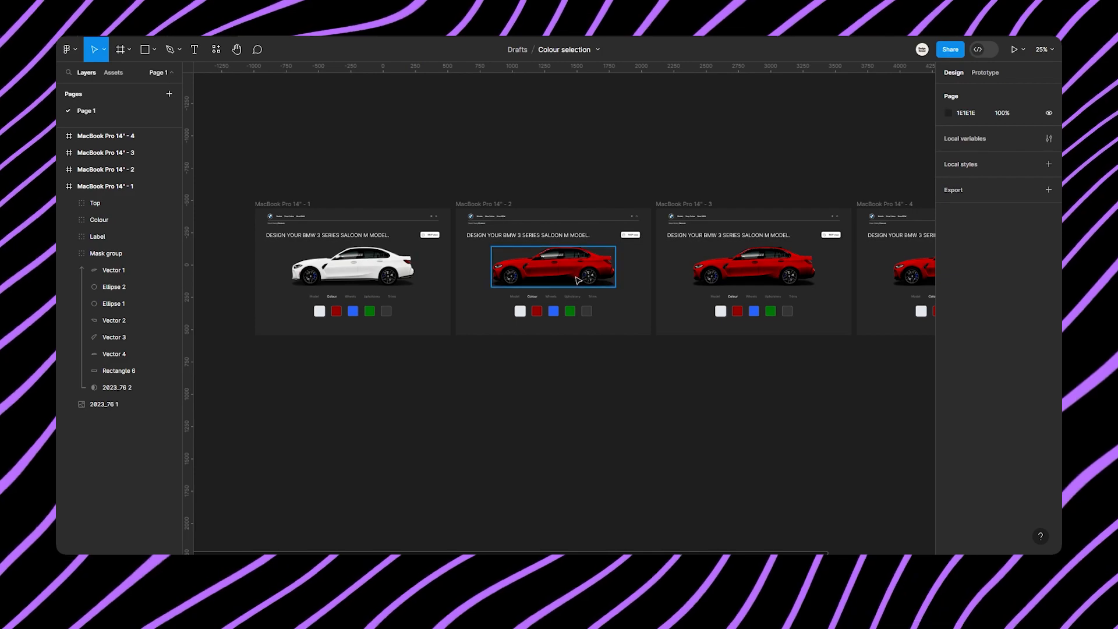
- Recolour the rectangle in the third frame's mask group by sampling the frame's blue swatch, 2864FF
{"action": "left_click", "coordinate": [759, 277]}
{"action": "scroll", "coordinate": [552, 329], "scroll_direction": "right", "scroll_amount": 5}
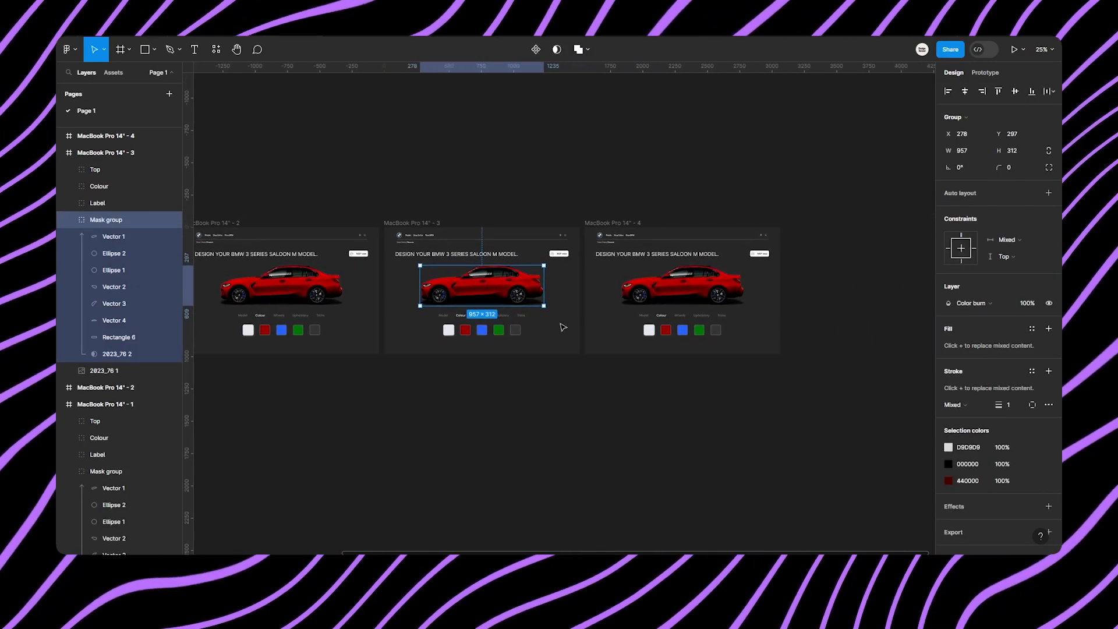
{"action": "left_click", "coordinate": [164, 337]}
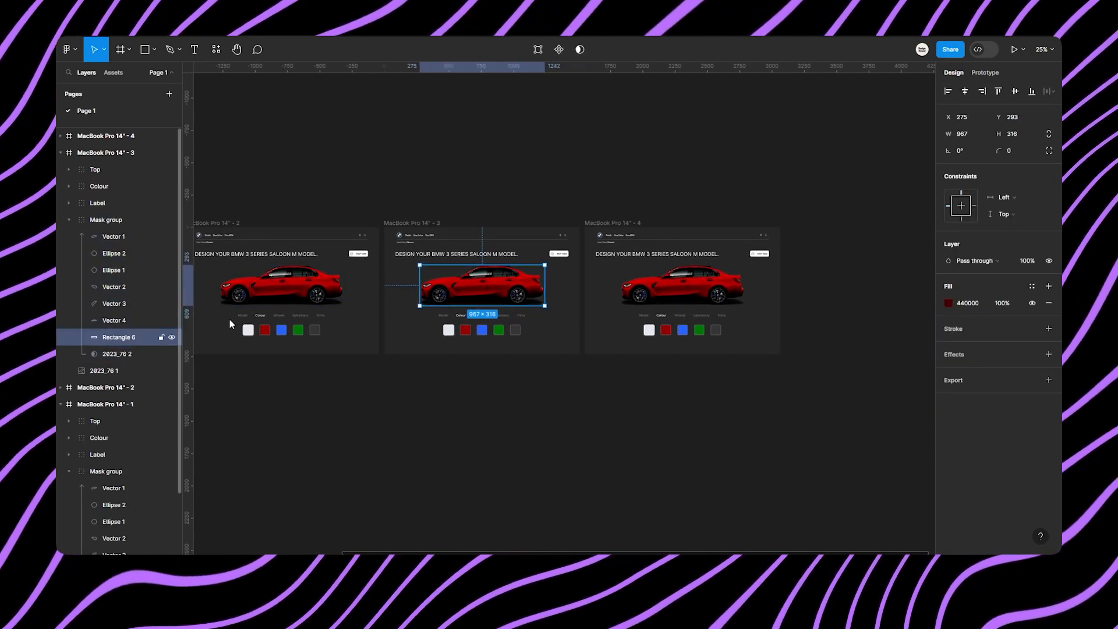
{"action": "left_click", "coordinate": [949, 303]}
{"action": "left_click", "coordinate": [825, 432]}
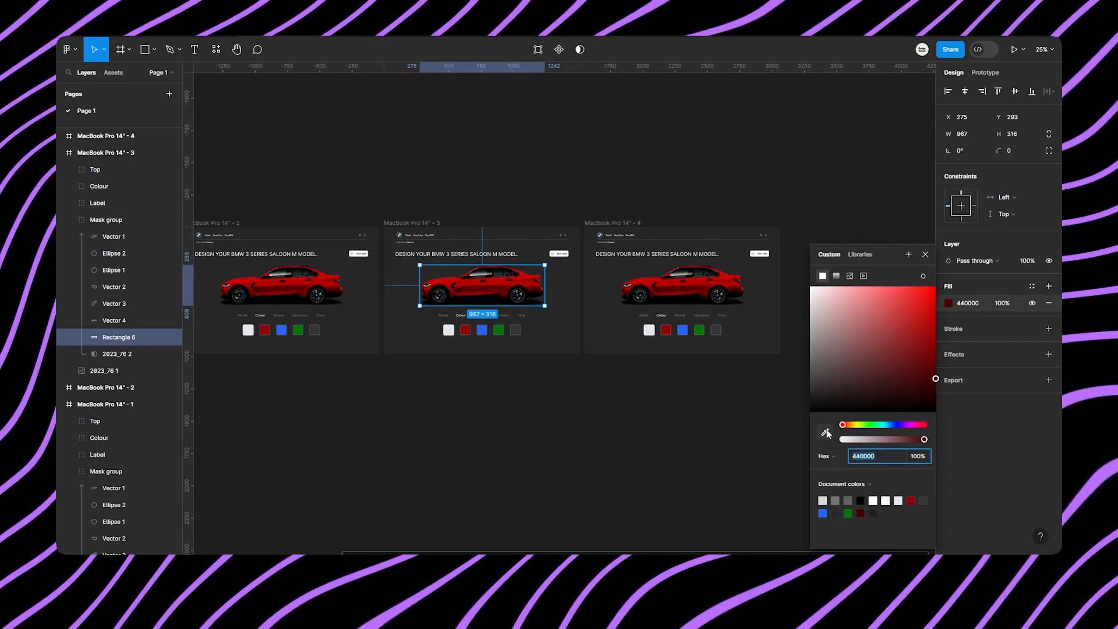
{"action": "left_click", "coordinate": [481, 330]}
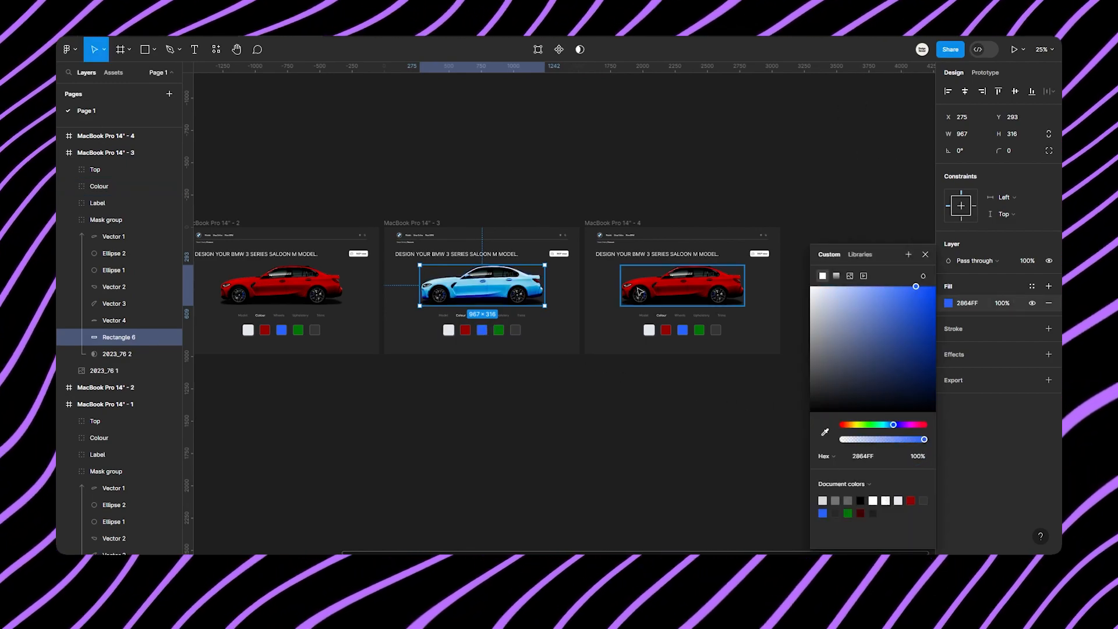
- Darken the blue fill of the third frame's colour rectangle to 0B45DA
{"action": "scroll", "coordinate": [487, 288], "scroll_direction": "up", "scroll_amount": 3}
{"action": "scroll", "coordinate": [487, 288], "scroll_direction": "up", "scroll_amount": 3}
{"action": "mouse_move", "coordinate": [917, 288]}
{"action": "left_mouse_down"}
{"action": "mouse_move", "coordinate": [936, 298]}
{"action": "mouse_move", "coordinate": [948, 365]}
{"action": "mouse_move", "coordinate": [915, 308]}
{"action": "mouse_move", "coordinate": [930, 305]}
{"action": "left_mouse_up"}
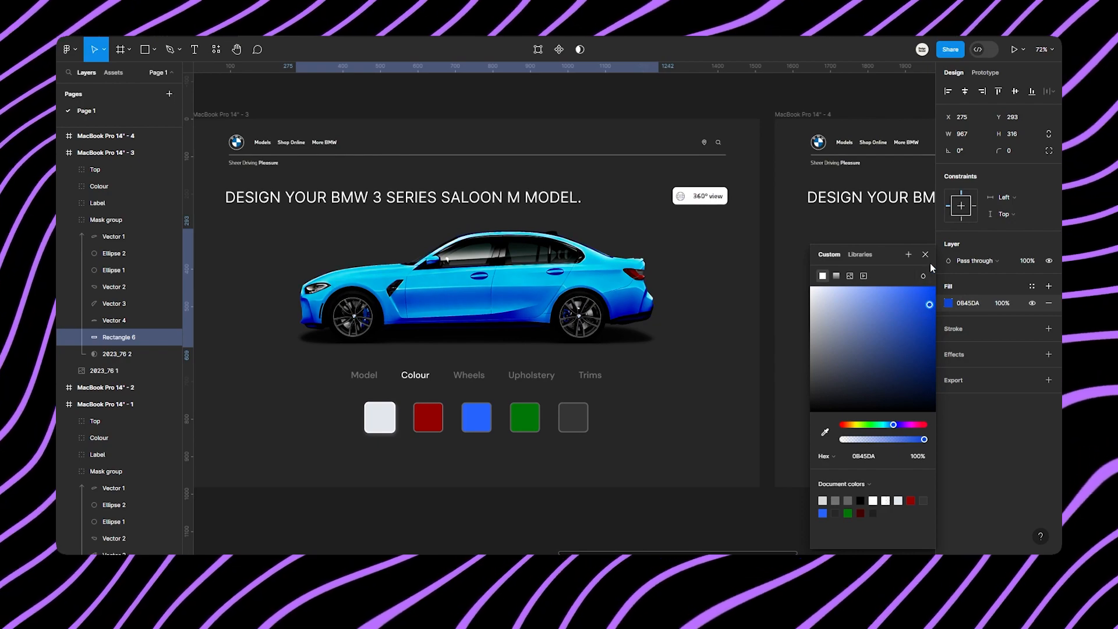
{"action": "key", "text": "Escape"}
{"action": "key", "text": "Escape"}
{"action": "scroll", "coordinate": [791, 193], "scroll_direction": "down", "scroll_amount": 5}
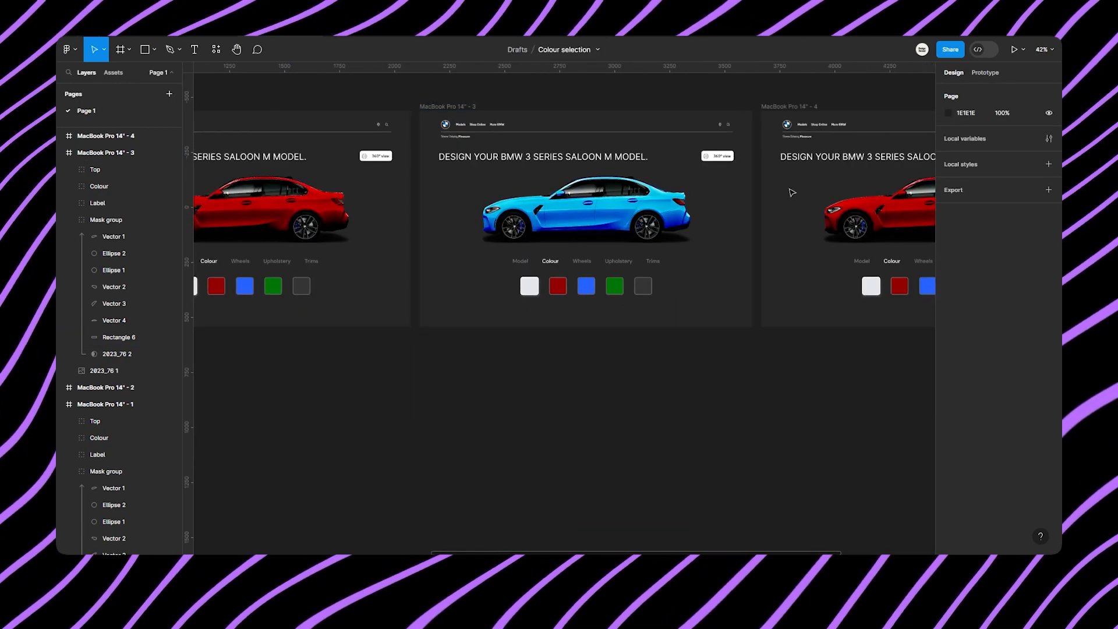
- Recolour the rectangle in the fourth frame's mask group by sampling the frame's green swatch, 027607
{"action": "left_click_drag", "start_coordinate": [792, 192], "coordinate": [446, 217]}
{"action": "left_click", "coordinate": [577, 235]}
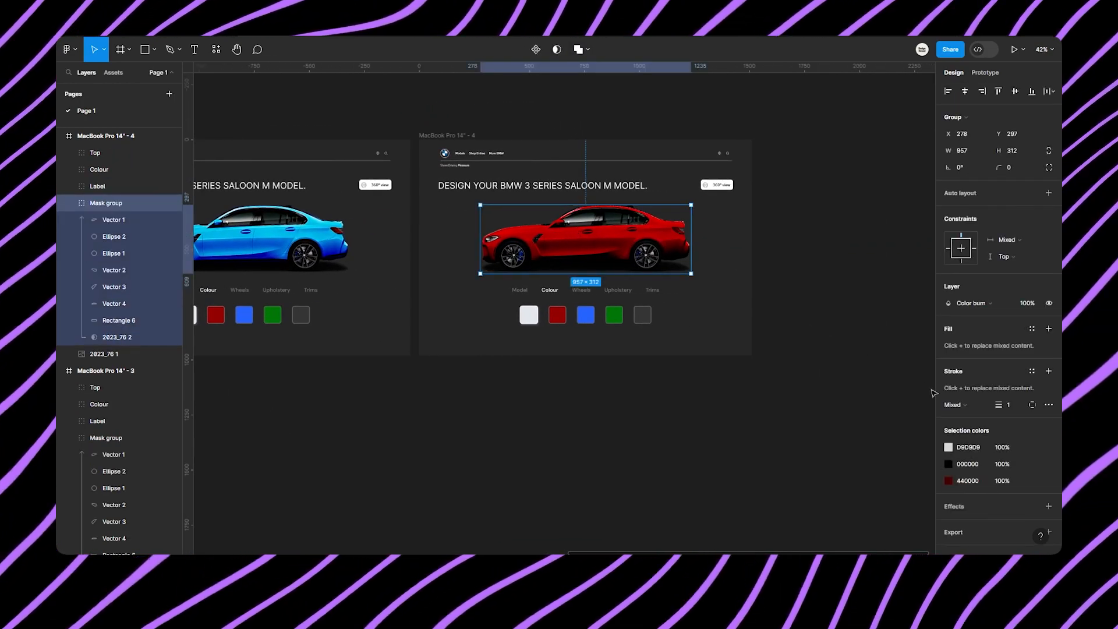
{"action": "left_click", "coordinate": [119, 319]}
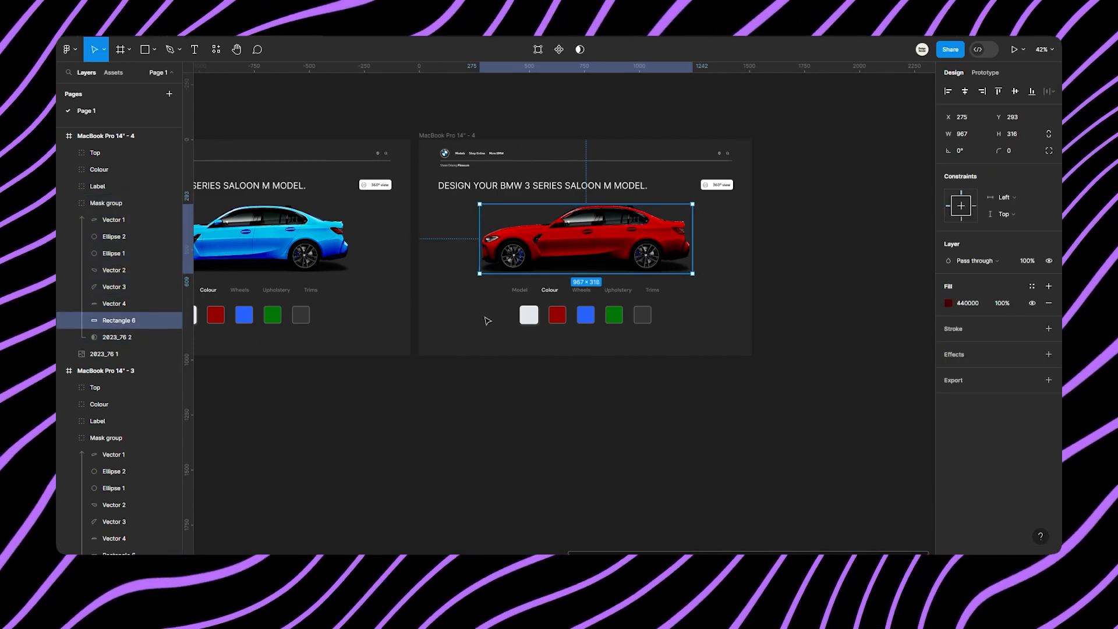
{"action": "left_click", "coordinate": [949, 304]}
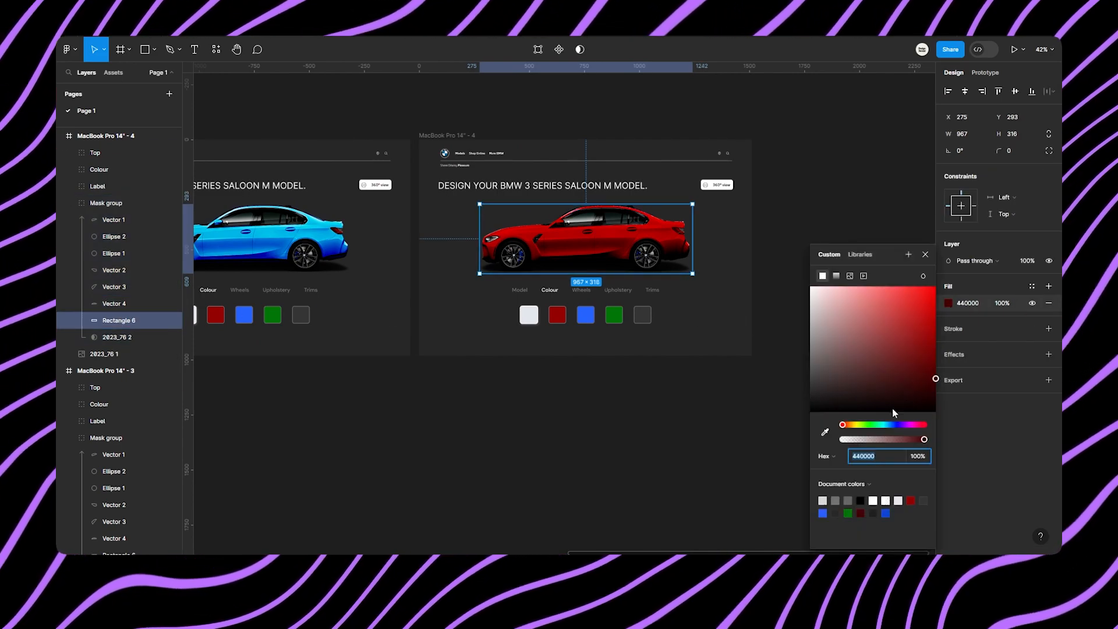
{"action": "left_click", "coordinate": [822, 433]}
{"action": "left_click", "coordinate": [614, 314]}
- Darken the green fill of the fourth frame's colour rectangle to 003702
{"action": "scroll", "coordinate": [652, 265], "scroll_direction": "up", "scroll_amount": 5}
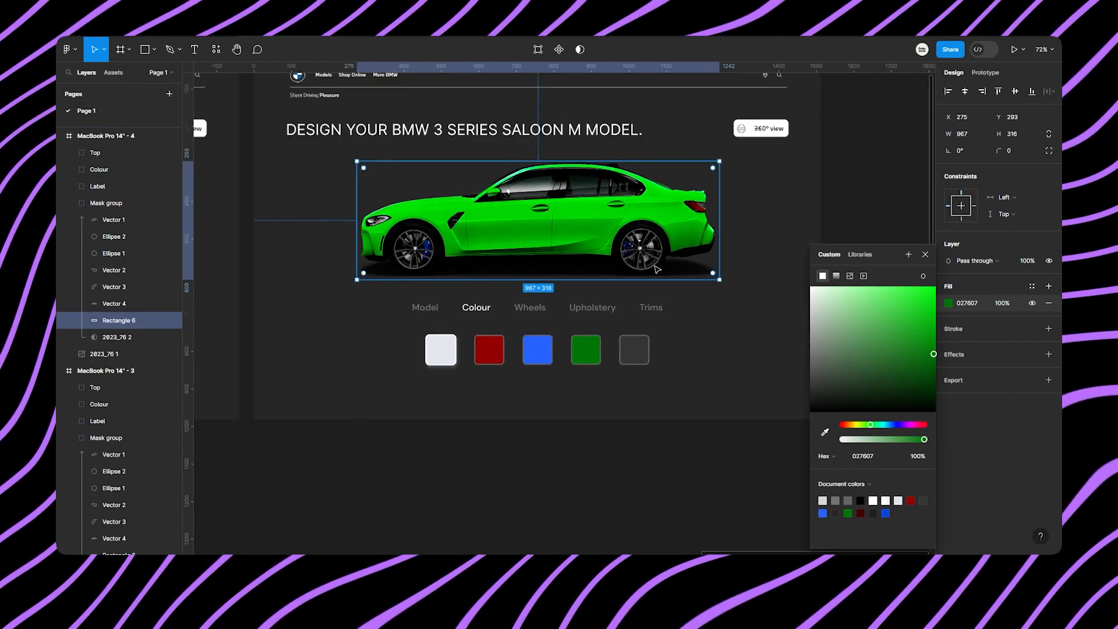
{"action": "left_click_drag", "start_coordinate": [924, 354], "coordinate": [948, 388]}
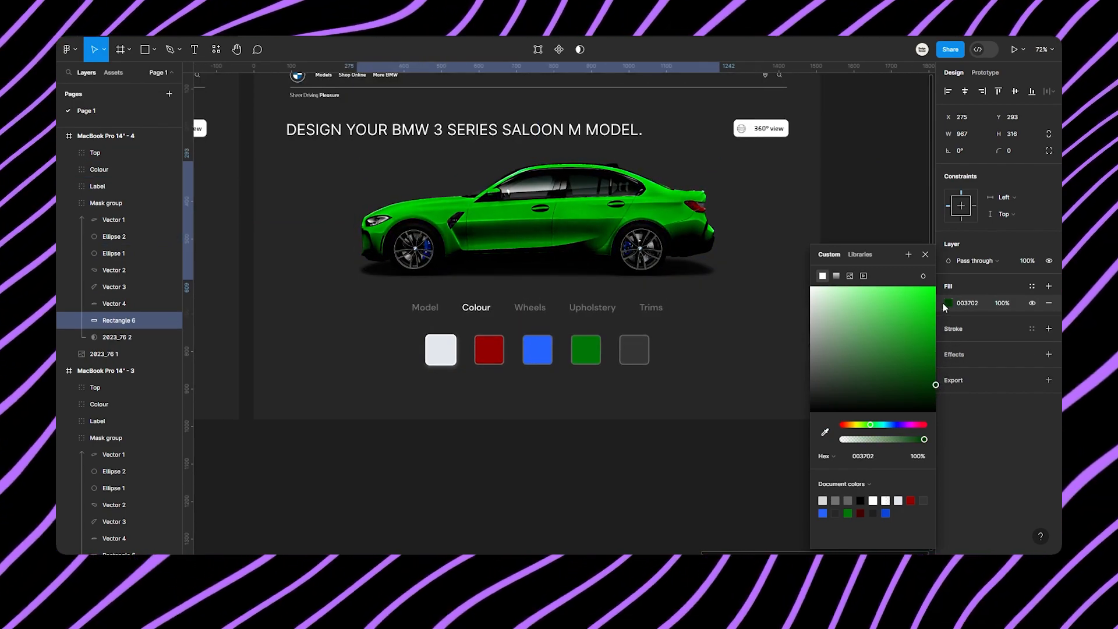
{"action": "left_click", "coordinate": [926, 255]}
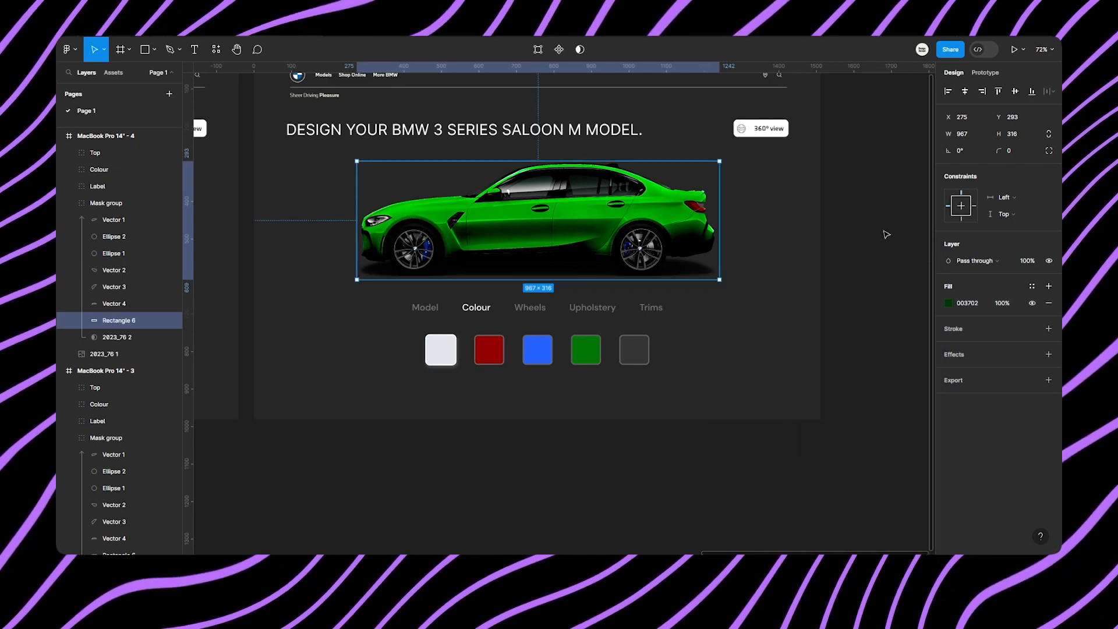
{"action": "left_click", "coordinate": [882, 234]}
- Select all four frames and increase the horizontal spacing between them to 316
{"action": "key", "text": "shift+1"}
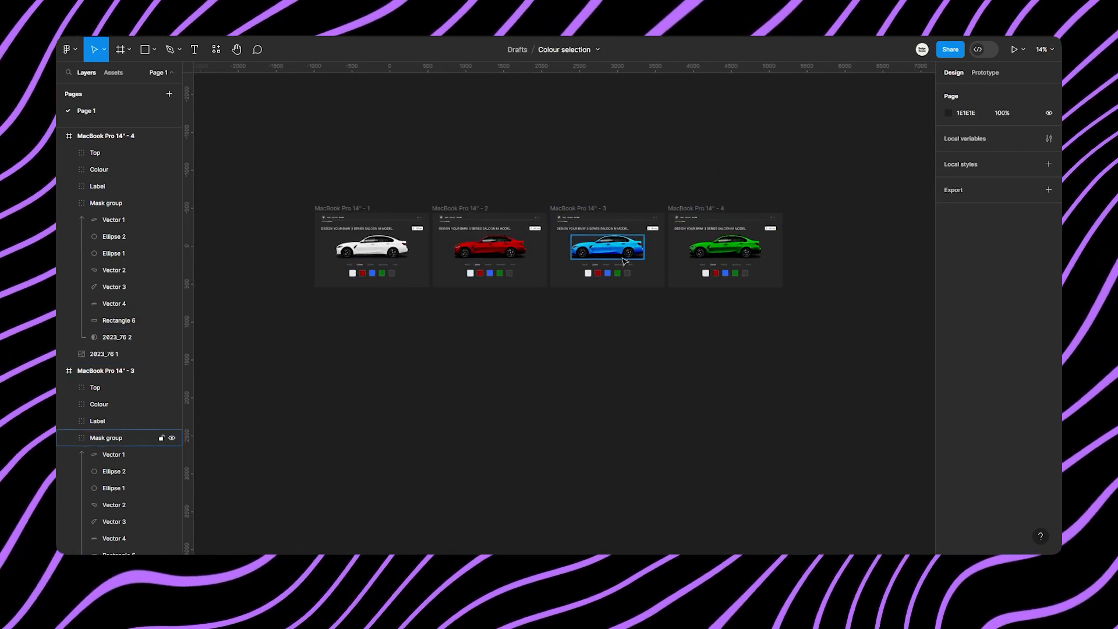
{"action": "scroll", "coordinate": [599, 251], "scroll_direction": "up", "scroll_amount": 2}
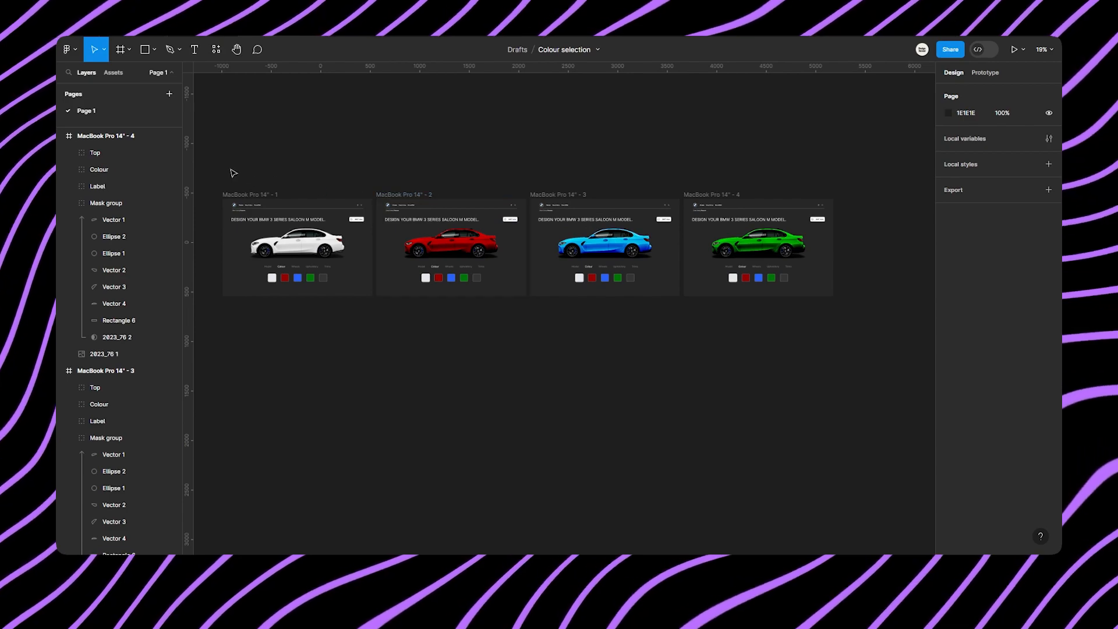
{"action": "left_click_drag", "start_coordinate": [230, 175], "coordinate": [858, 314]}
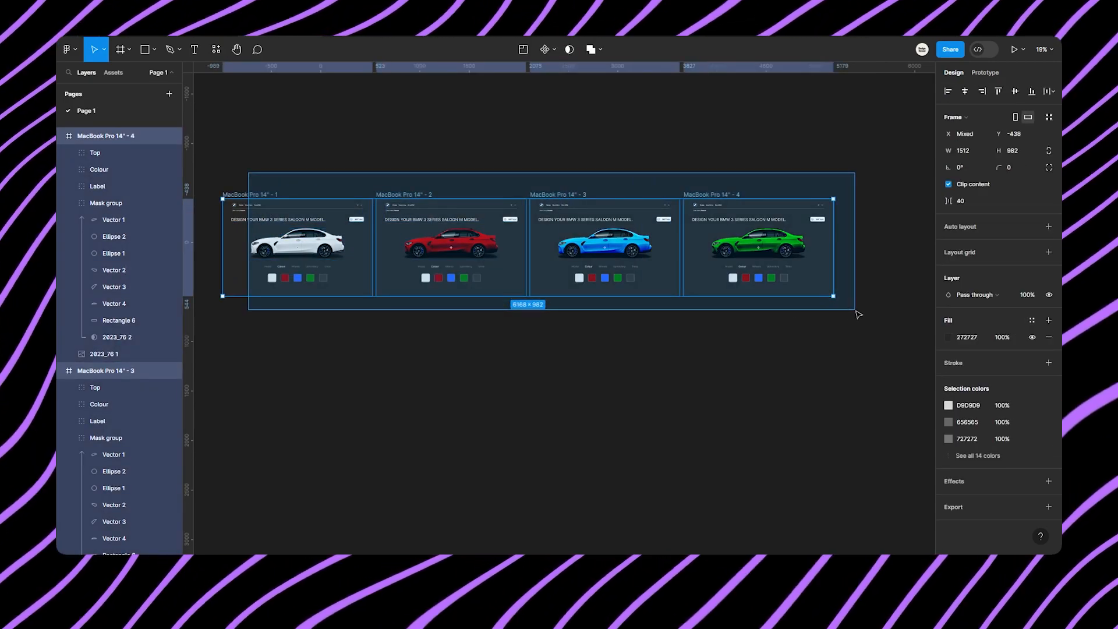
{"action": "left_click_drag", "start_coordinate": [952, 205], "coordinate": [1043, 205]}
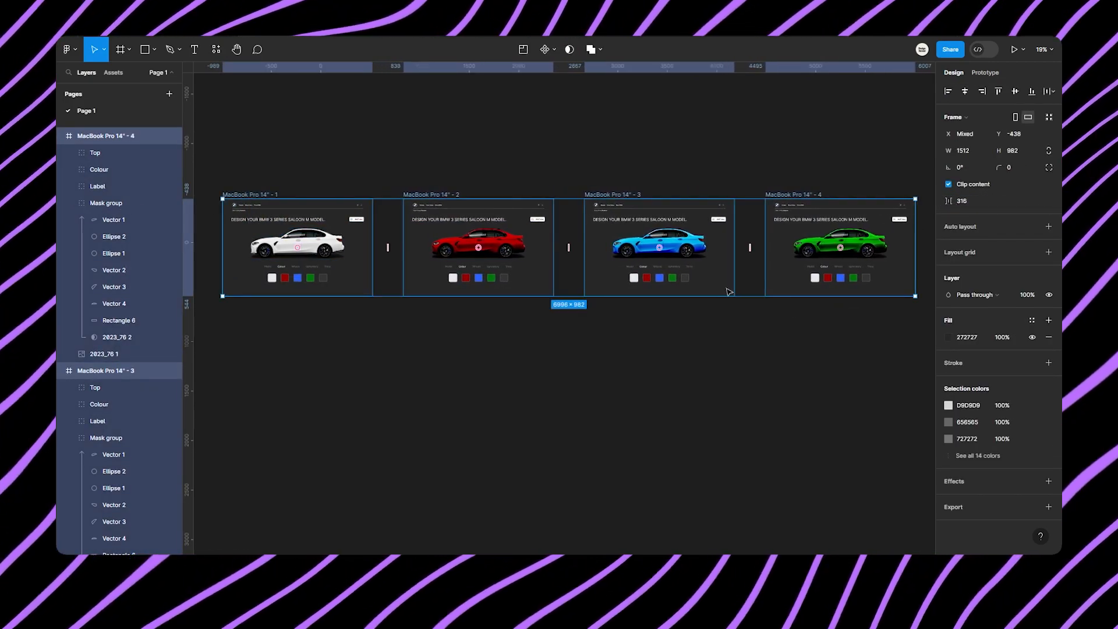
{"action": "left_click", "coordinate": [489, 332]}
- Switch to prototype editing and select the red colour swatch in the white car's frame
{"action": "scroll", "coordinate": [320, 263], "scroll_direction": "up", "scroll_amount": 2}
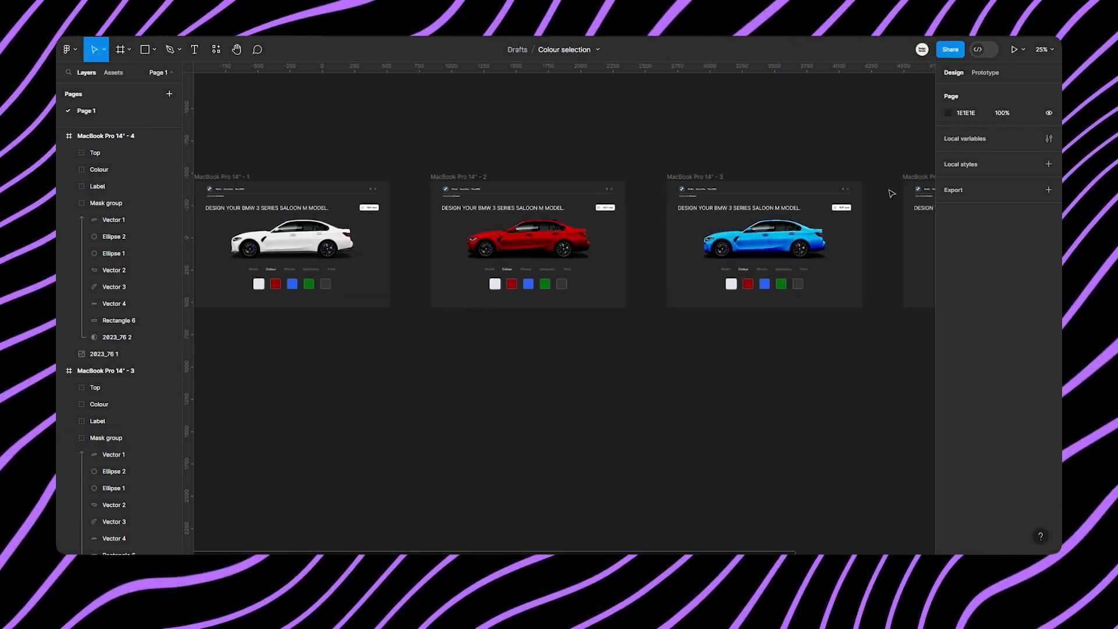
{"action": "left_click", "coordinate": [991, 73]}
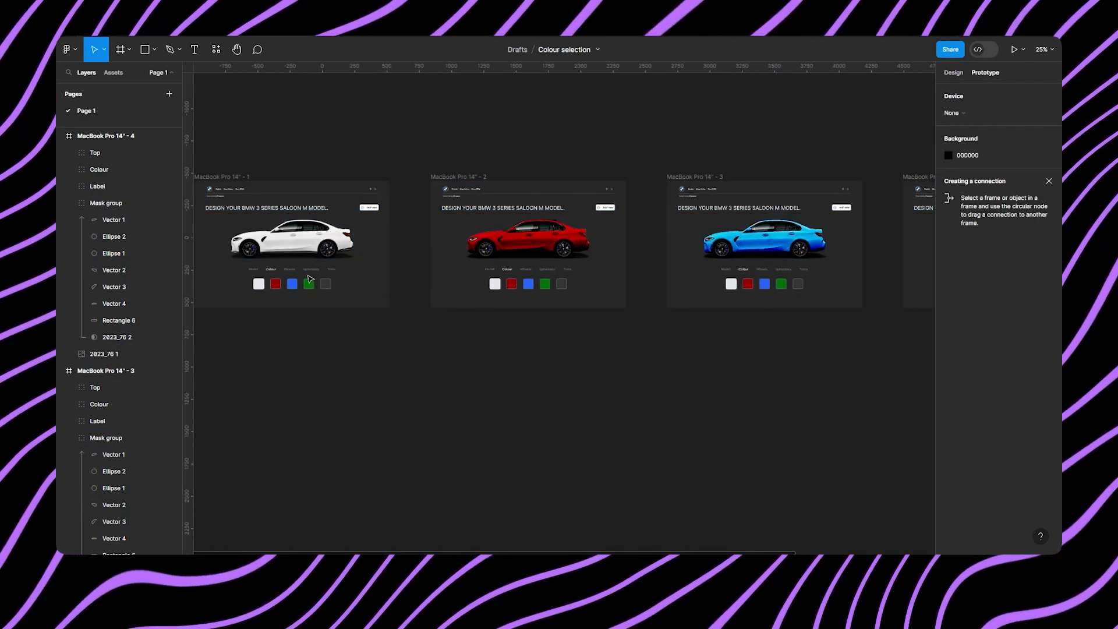
{"action": "scroll", "coordinate": [287, 289], "scroll_direction": "up", "scroll_amount": 3}
{"action": "scroll", "coordinate": [287, 291], "scroll_direction": "down", "scroll_amount": 3}
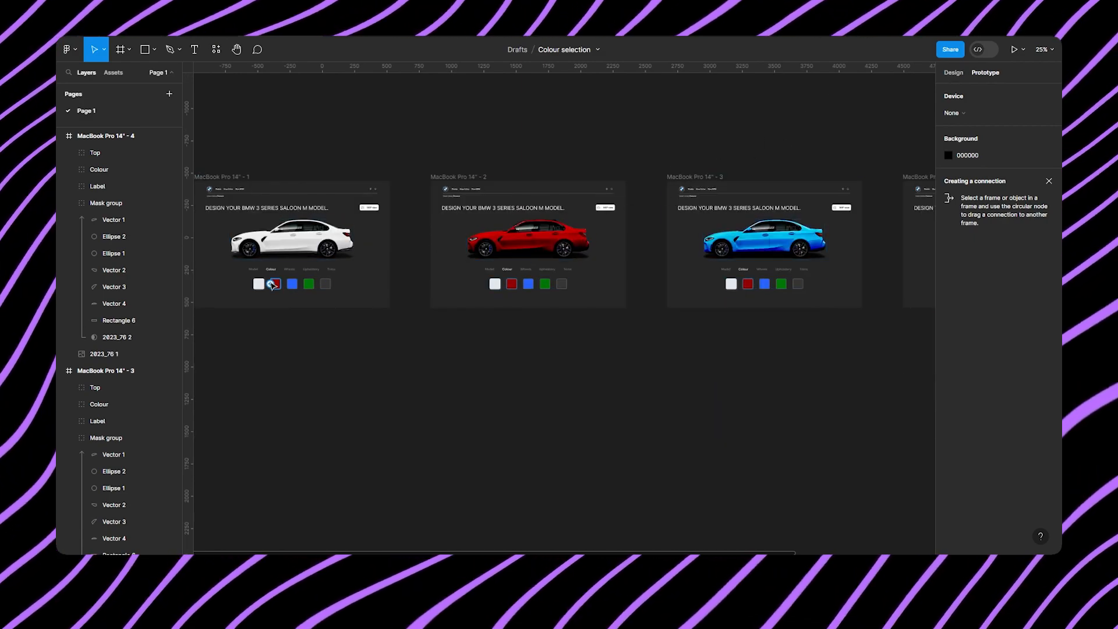
{"action": "scroll", "coordinate": [309, 281], "scroll_direction": "up", "scroll_amount": 5}
{"action": "left_click", "coordinate": [342, 287]}
{"action": "left_click", "coordinate": [340, 284]}
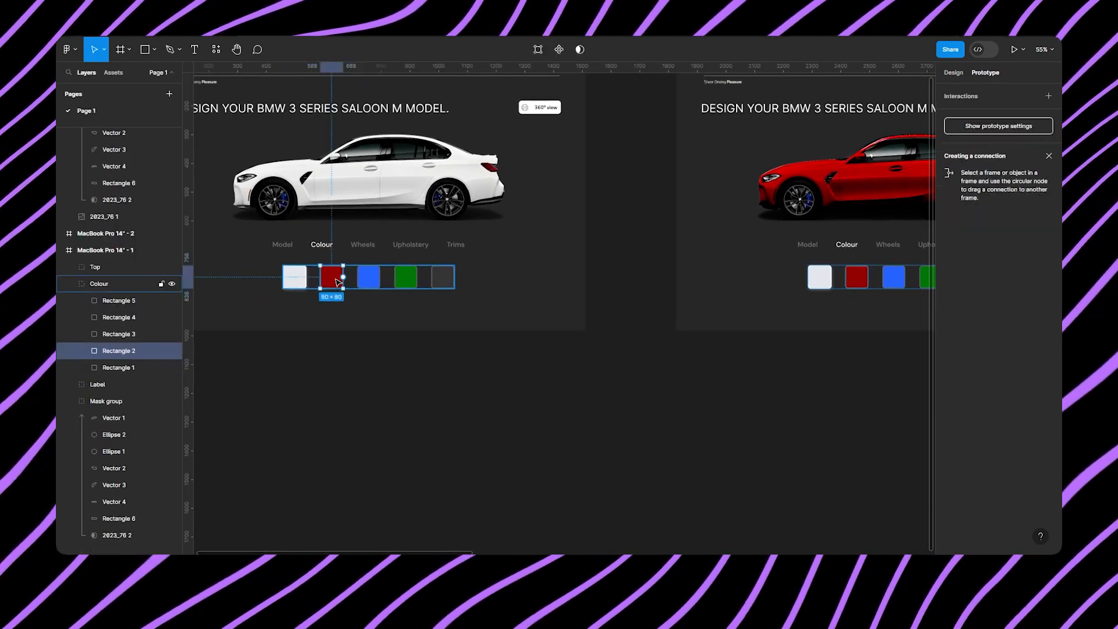
- Add the red swatches of the blue and green car frames to the selection
{"action": "scroll", "coordinate": [415, 311], "scroll_direction": "right", "scroll_amount": 4}
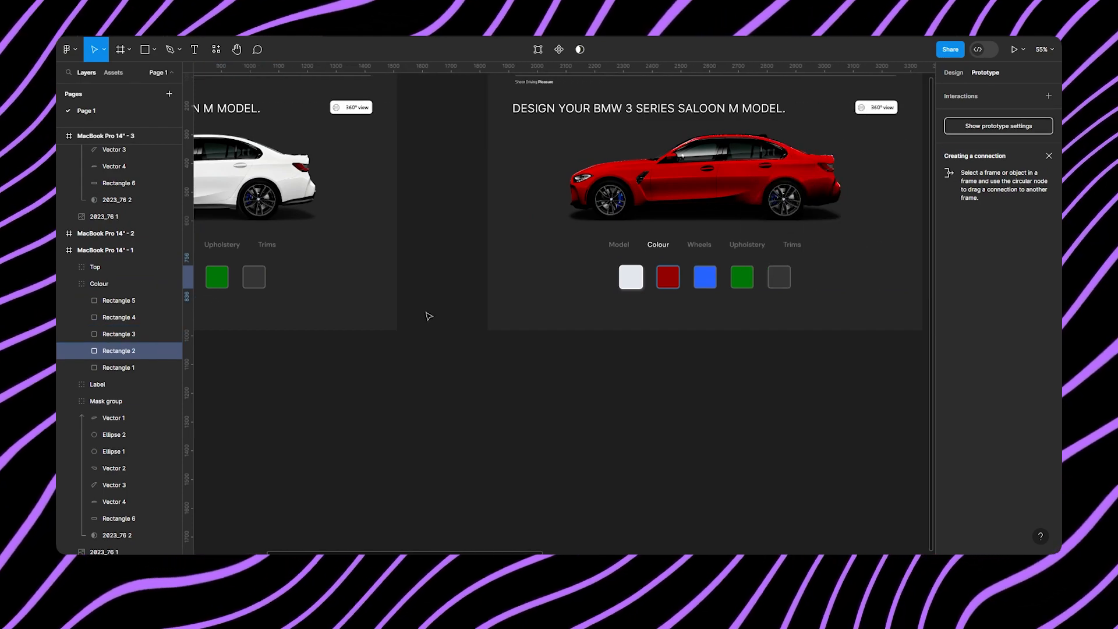
{"action": "scroll", "coordinate": [429, 316], "scroll_direction": "down", "scroll_amount": 5}
{"action": "scroll", "coordinate": [668, 308], "scroll_direction": "right", "scroll_amount": 5}
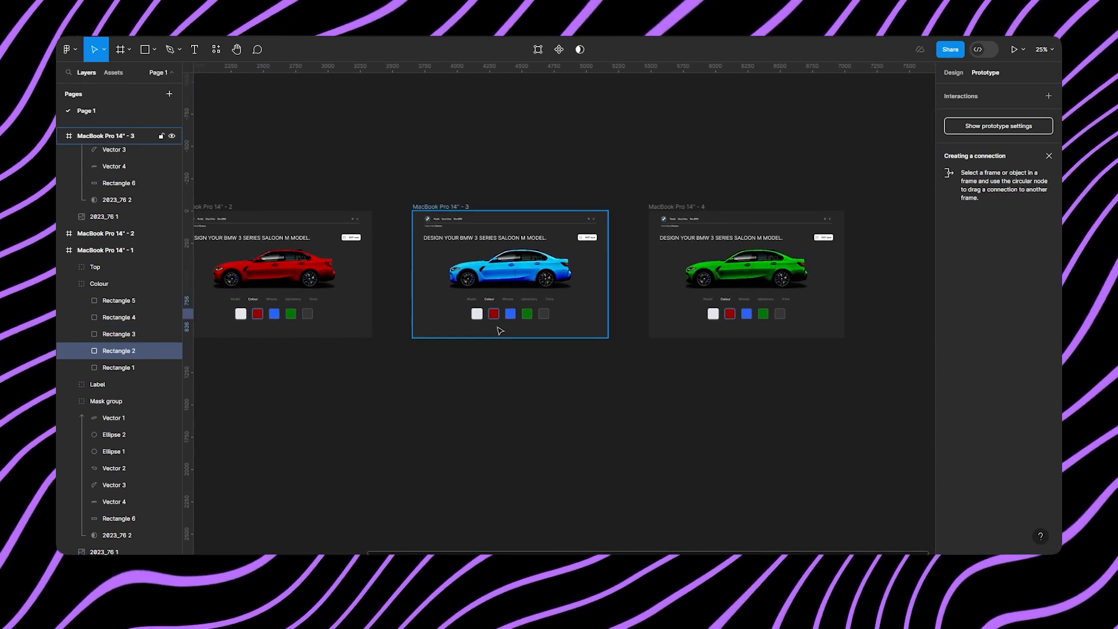
{"action": "scroll", "coordinate": [504, 324], "scroll_direction": "up", "scroll_amount": 6}
{"action": "left_click", "coordinate": [482, 281]}
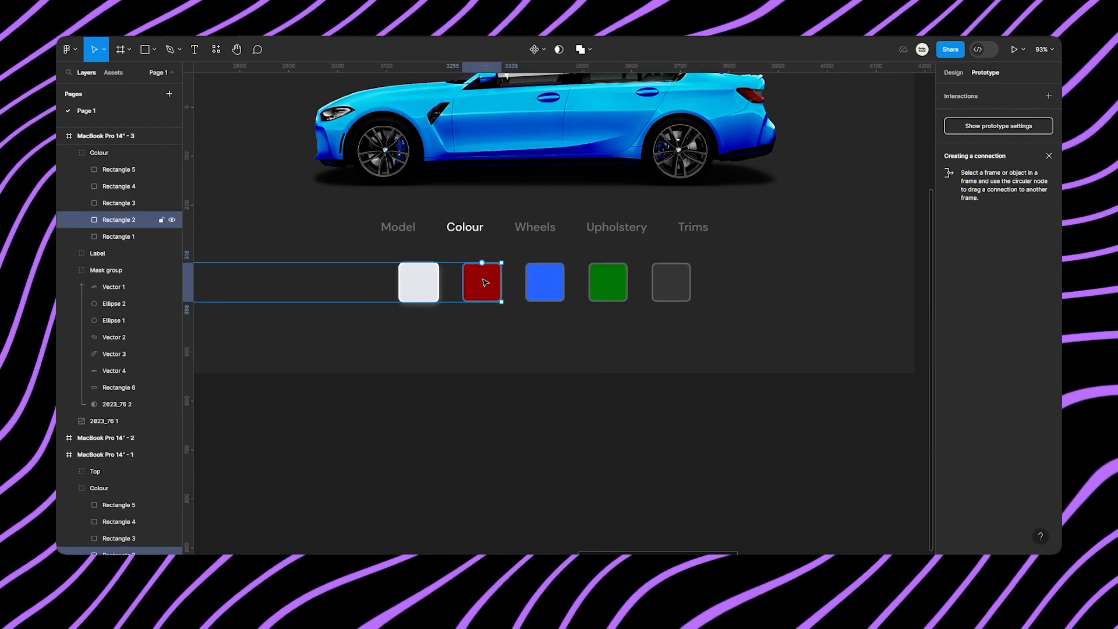
{"action": "scroll", "coordinate": [571, 318], "scroll_direction": "down", "scroll_amount": 4}
{"action": "scroll", "coordinate": [506, 344], "scroll_direction": "right", "scroll_amount": 4}
{"action": "scroll", "coordinate": [552, 337], "scroll_direction": "up", "scroll_amount": 6}
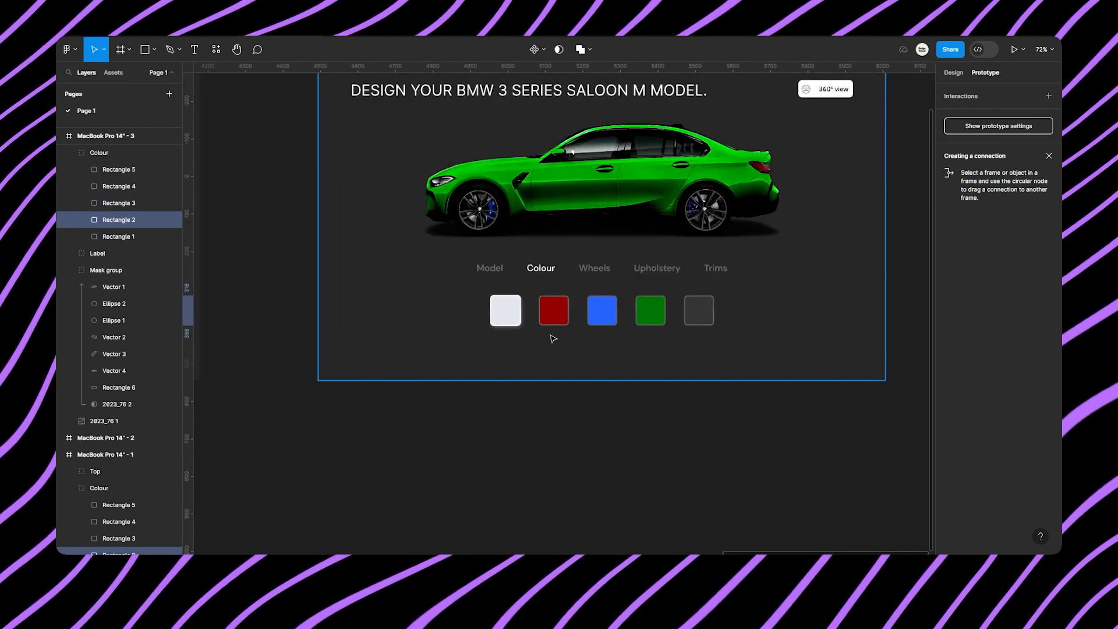
{"action": "left_click", "coordinate": [561, 315], "text": "shift"}
- Link the selected red swatches to frame MacBook Pro 14" - 2 on click, using Smart animate with Gentle easing
{"action": "scroll", "coordinate": [558, 317], "scroll_direction": "down", "scroll_amount": 7}
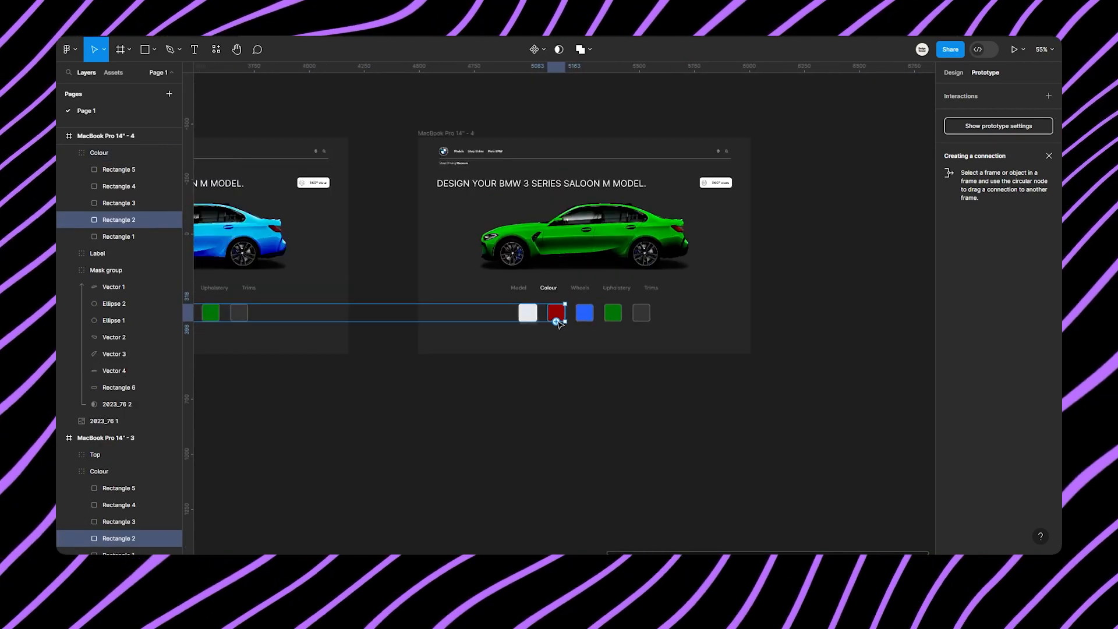
{"action": "scroll", "coordinate": [338, 323], "scroll_direction": "left", "scroll_amount": 3}
{"action": "left_click_drag", "start_coordinate": [553, 344], "coordinate": [429, 331]}
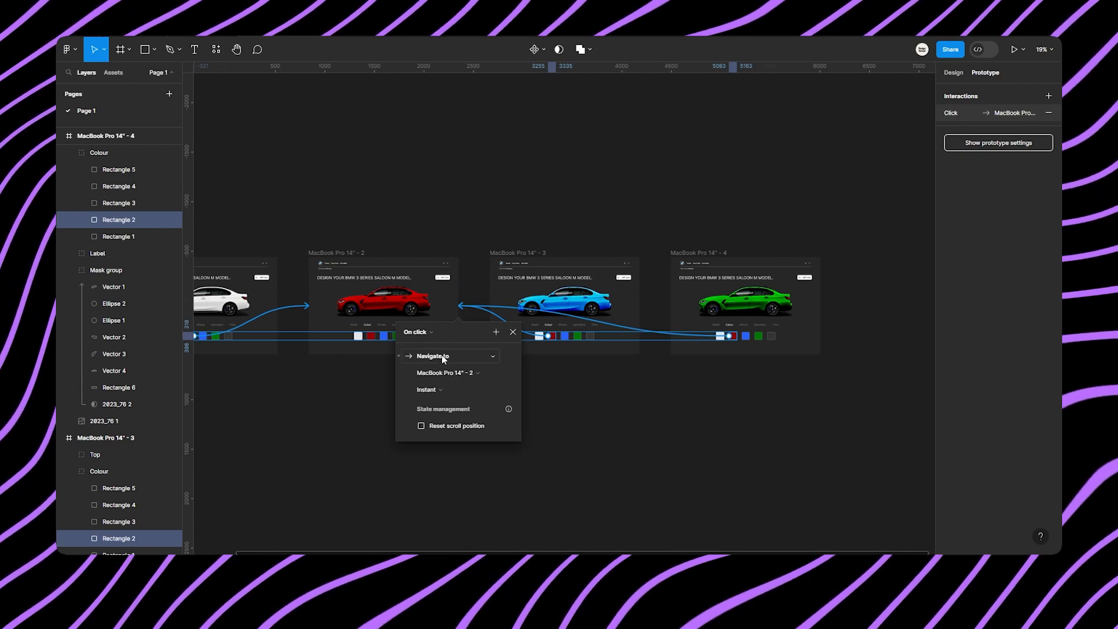
{"action": "left_click", "coordinate": [427, 389]}
{"action": "left_click", "coordinate": [428, 416]}
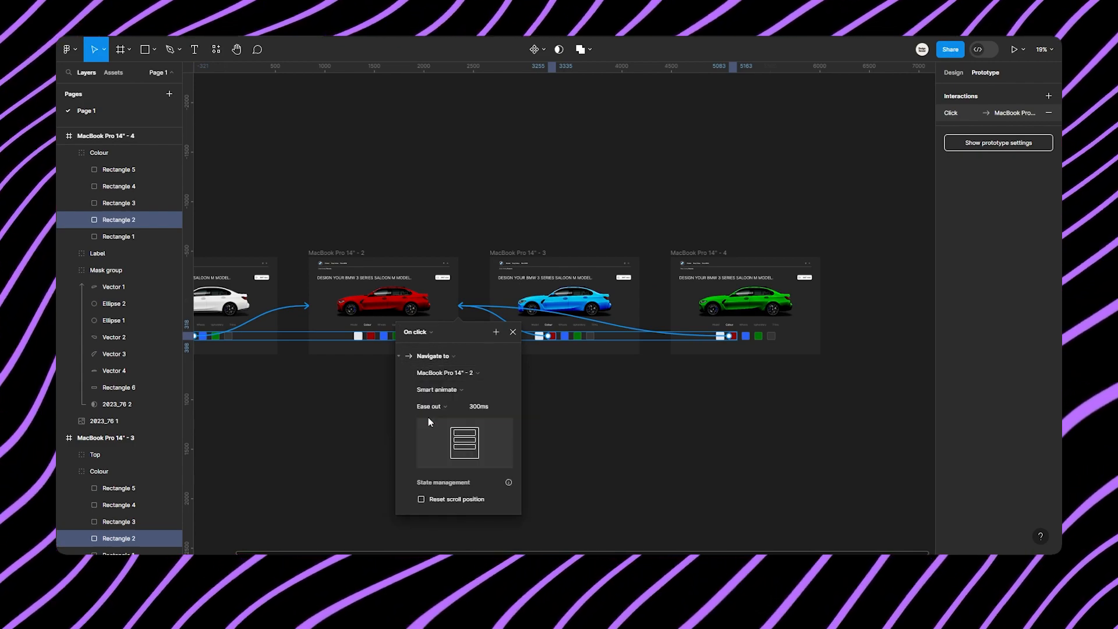
{"action": "left_click", "coordinate": [436, 408]}
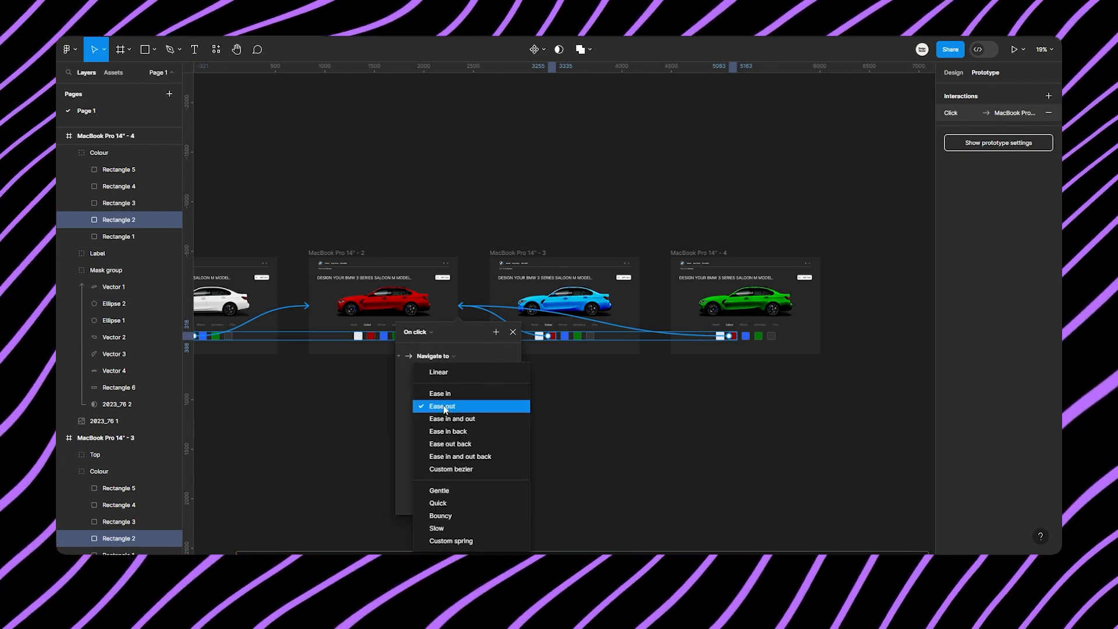
{"action": "left_click", "coordinate": [443, 492]}
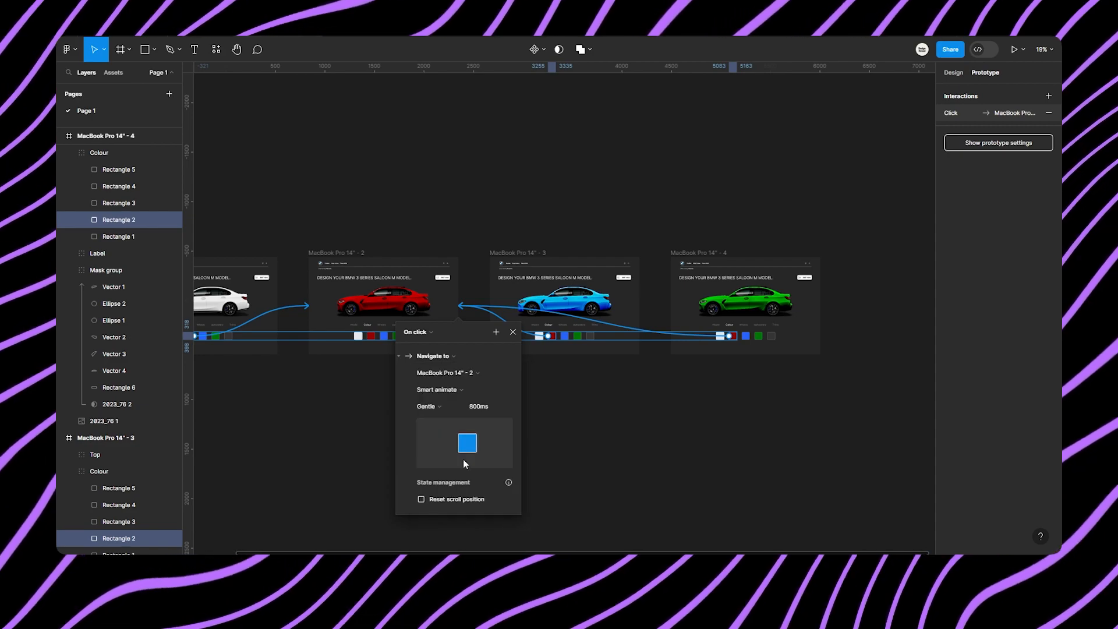
- Set the red swatches' transition duration to 1000 ms, then close the interaction settings and clear the selection
{"action": "left_click", "coordinate": [482, 407]}
{"action": "type", "text": "1000"}
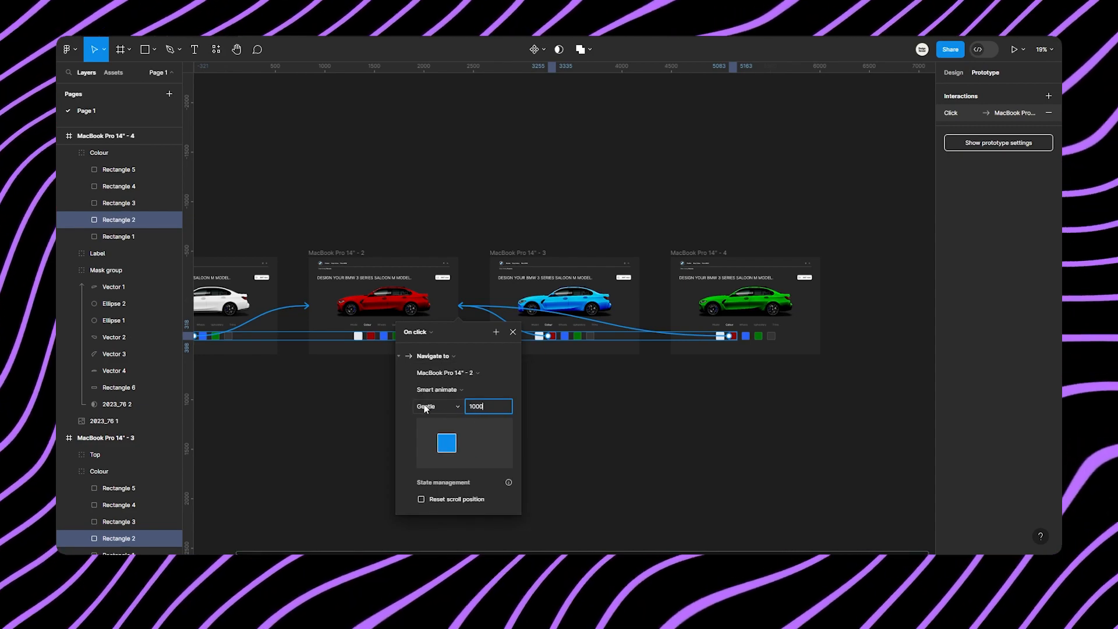
{"action": "key", "text": "Return"}
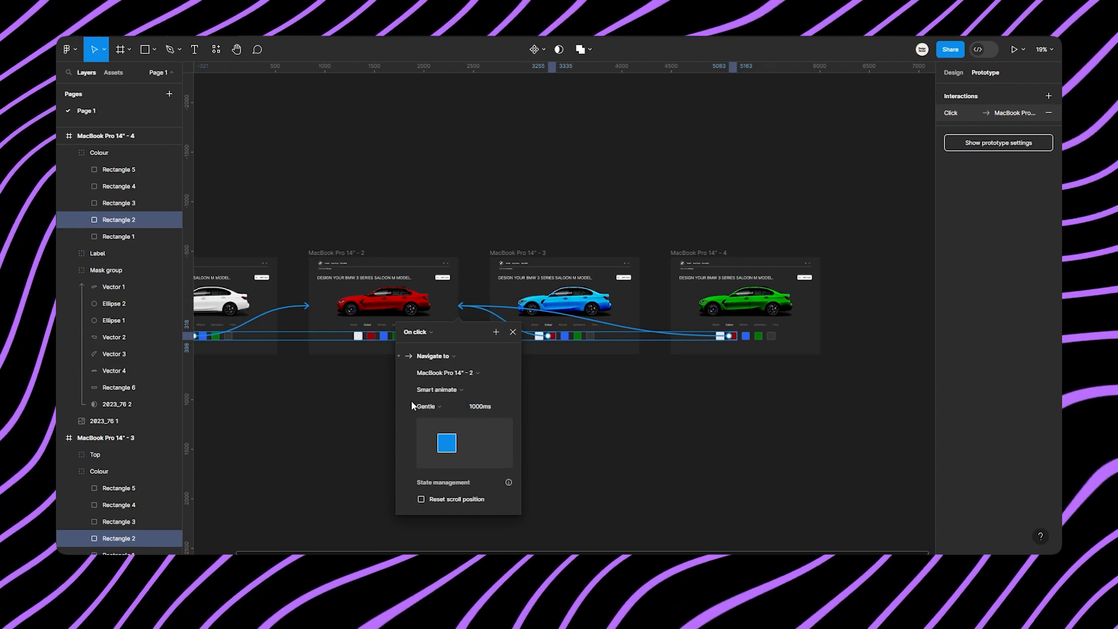
{"action": "key", "text": "Escape"}
{"action": "left_click", "coordinate": [323, 398]}
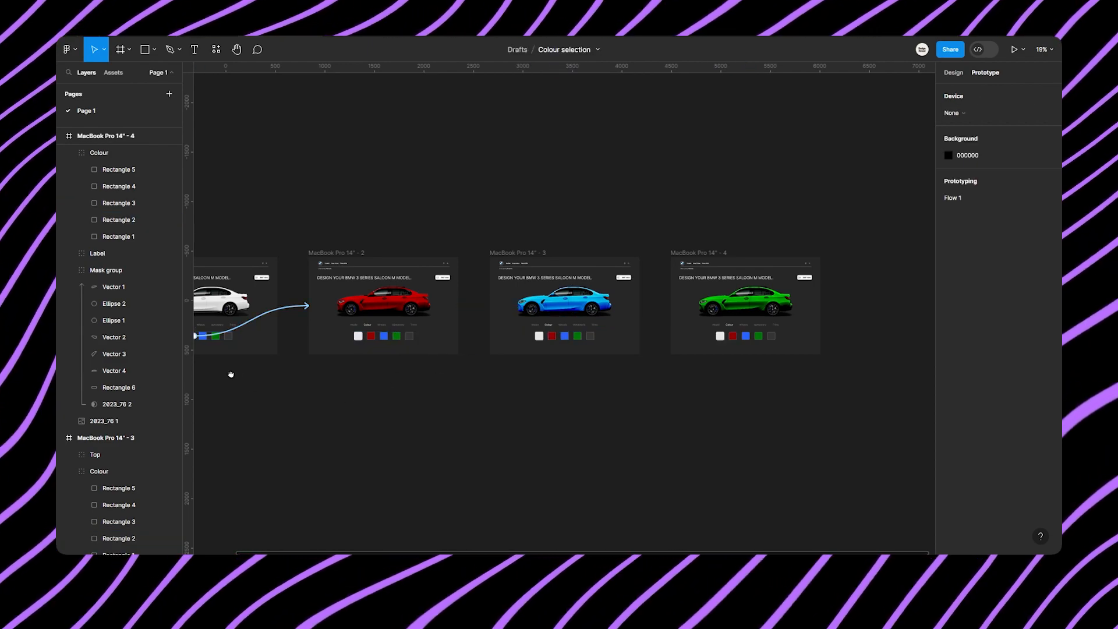
- Select the blue colour swatches in the white, red and green car frames together
{"action": "scroll", "coordinate": [407, 365], "scroll_direction": "left", "scroll_amount": 5}
{"action": "scroll", "coordinate": [407, 364], "scroll_direction": "up", "scroll_amount": 10}
{"action": "double_click", "coordinate": [432, 327]}
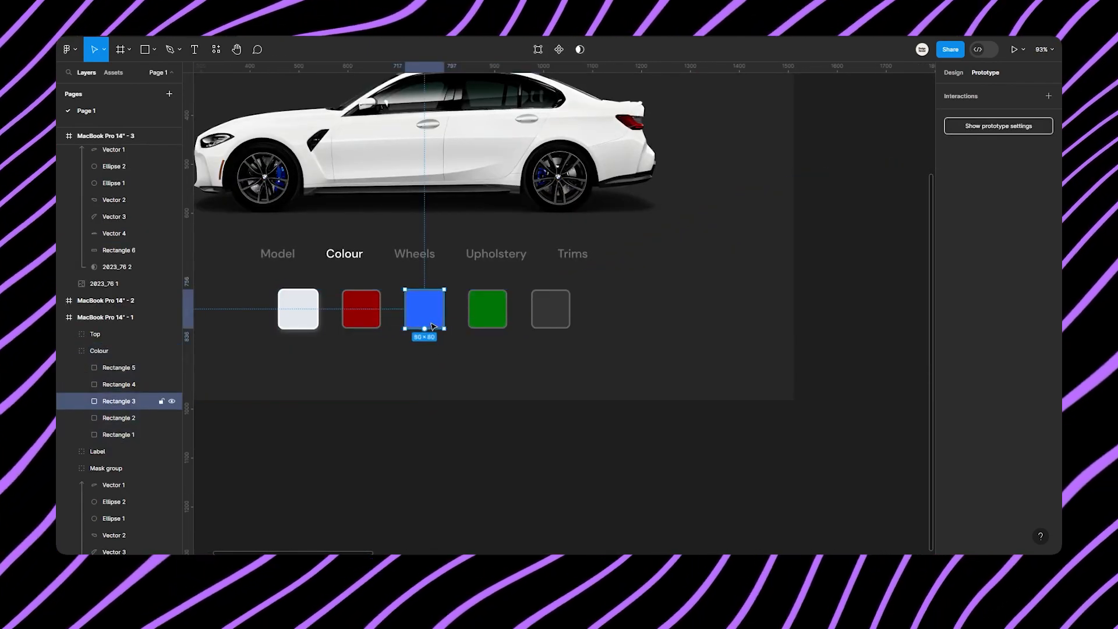
{"action": "scroll", "coordinate": [432, 324], "scroll_direction": "right", "scroll_amount": 15}
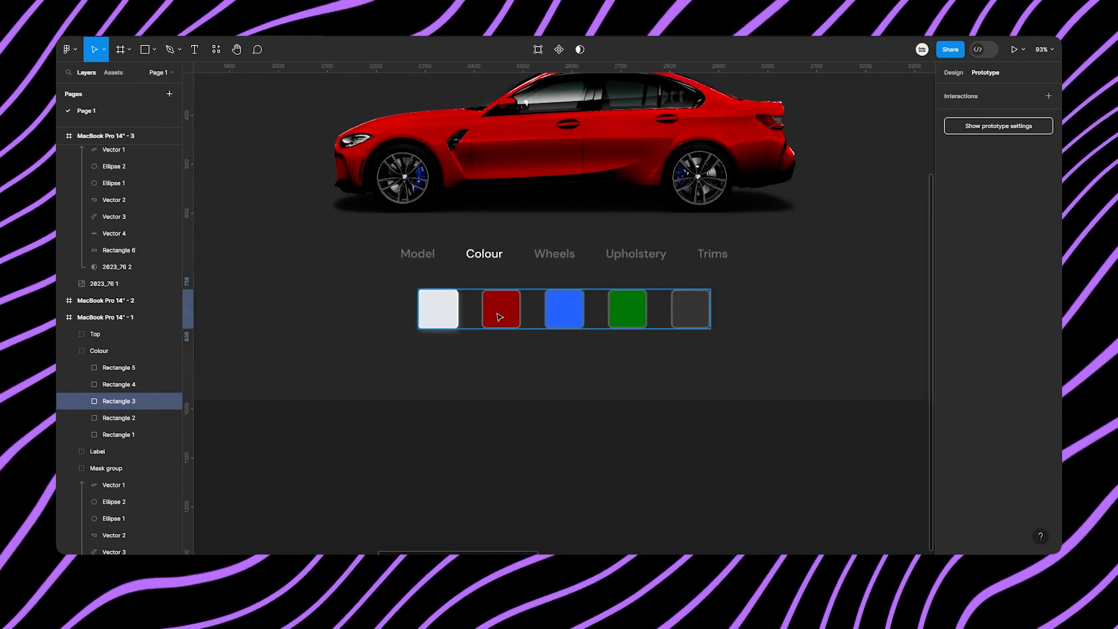
{"action": "double_click", "coordinate": [564, 313]}
{"action": "scroll", "coordinate": [565, 313], "scroll_direction": "right", "scroll_amount": 20}
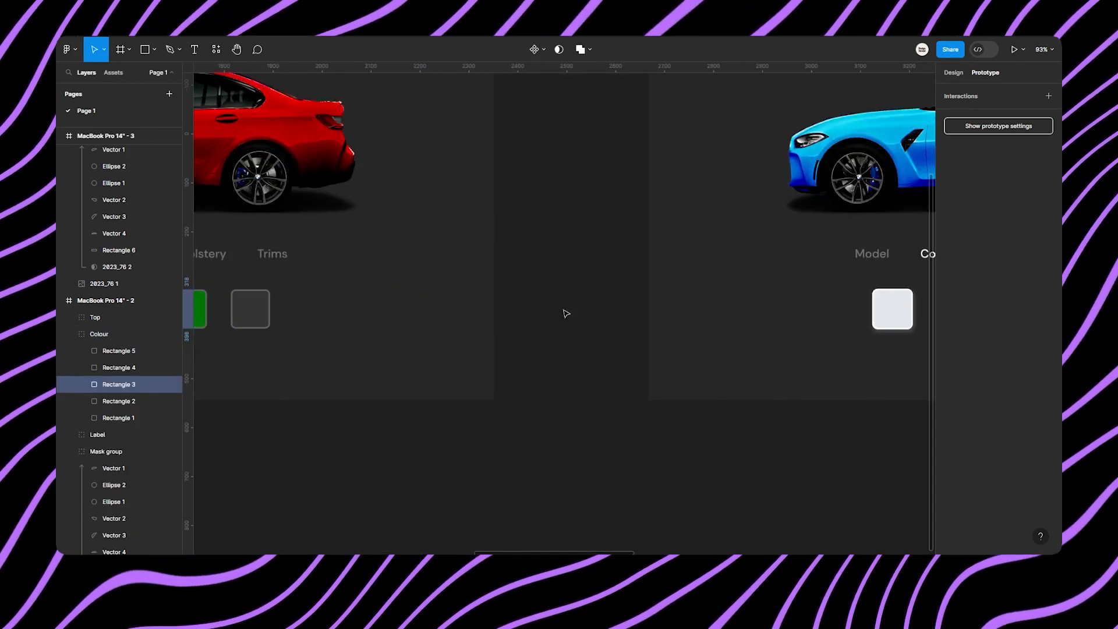
{"action": "scroll", "coordinate": [564, 313], "scroll_direction": "right", "scroll_amount": 5}
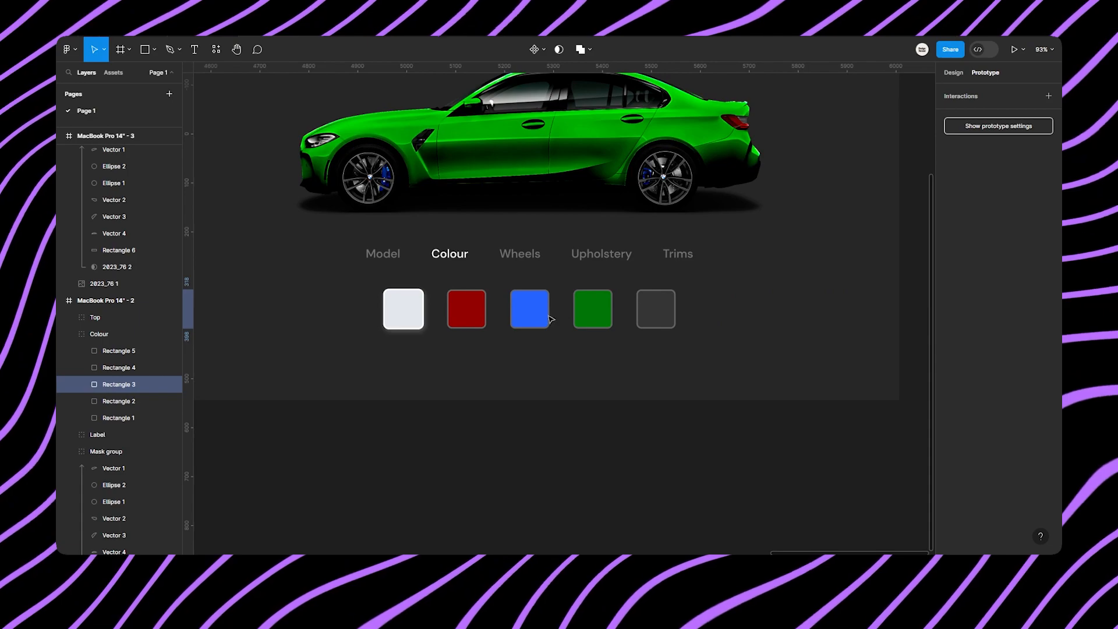
{"action": "double_click", "coordinate": [529, 317]}
- Link the selected blue swatches to frame MacBook Pro 14" - 3 on click, with a Gentle Smart animate of 1000 ms
{"action": "left_click_drag", "start_coordinate": [530, 329], "coordinate": [396, 185]}
{"action": "scroll", "coordinate": [419, 187], "scroll_direction": "down", "scroll_amount": 10}
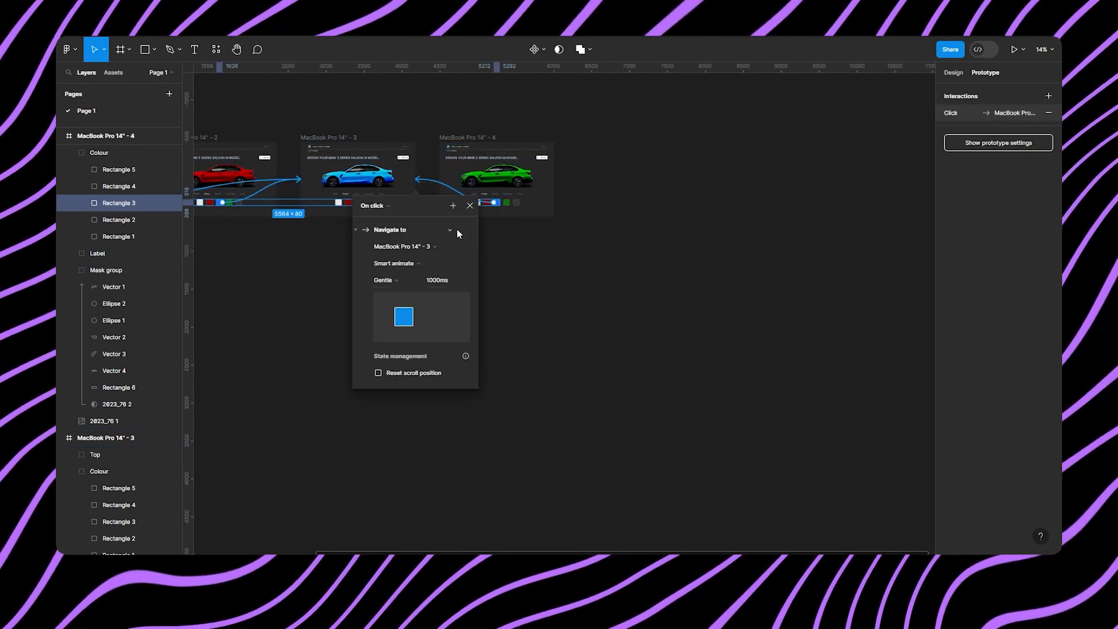
{"action": "left_click", "coordinate": [466, 211]}
- Select the green colour swatches in the white, red and blue car frames together
{"action": "scroll", "coordinate": [509, 262], "scroll_direction": "up", "scroll_amount": 8}
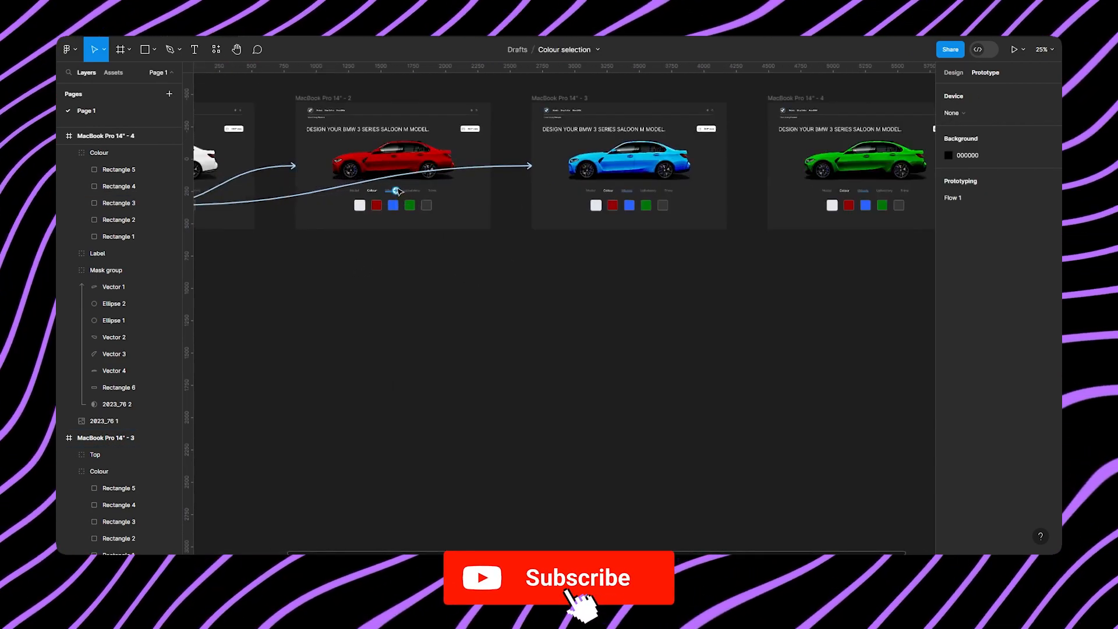
{"action": "scroll", "coordinate": [568, 266], "scroll_direction": "left", "scroll_amount": 6}
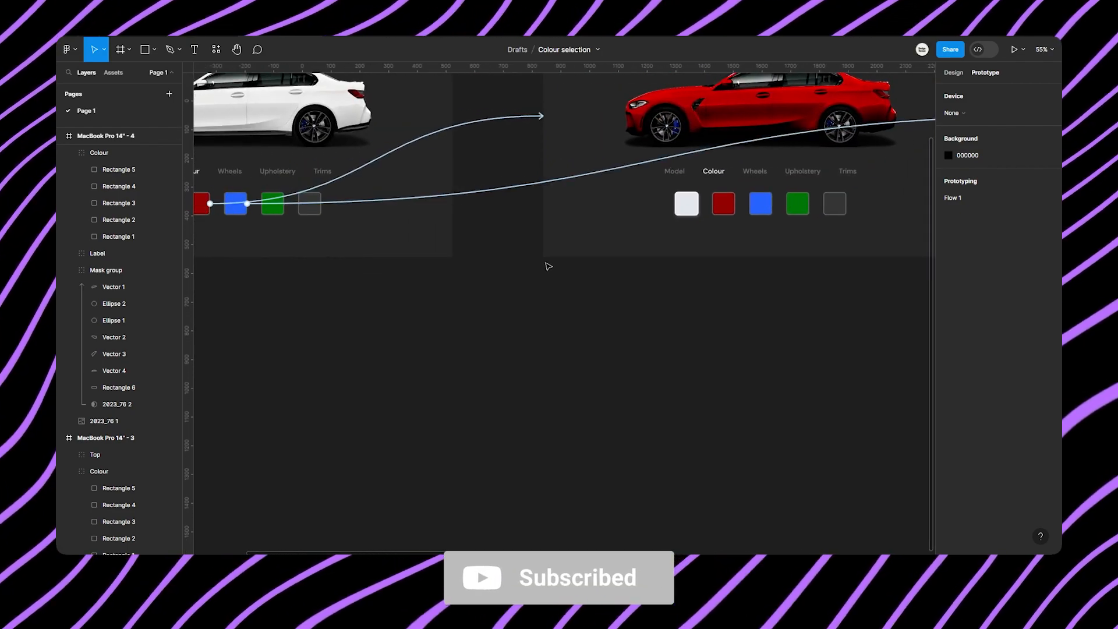
{"action": "left_click", "coordinate": [271, 209]}
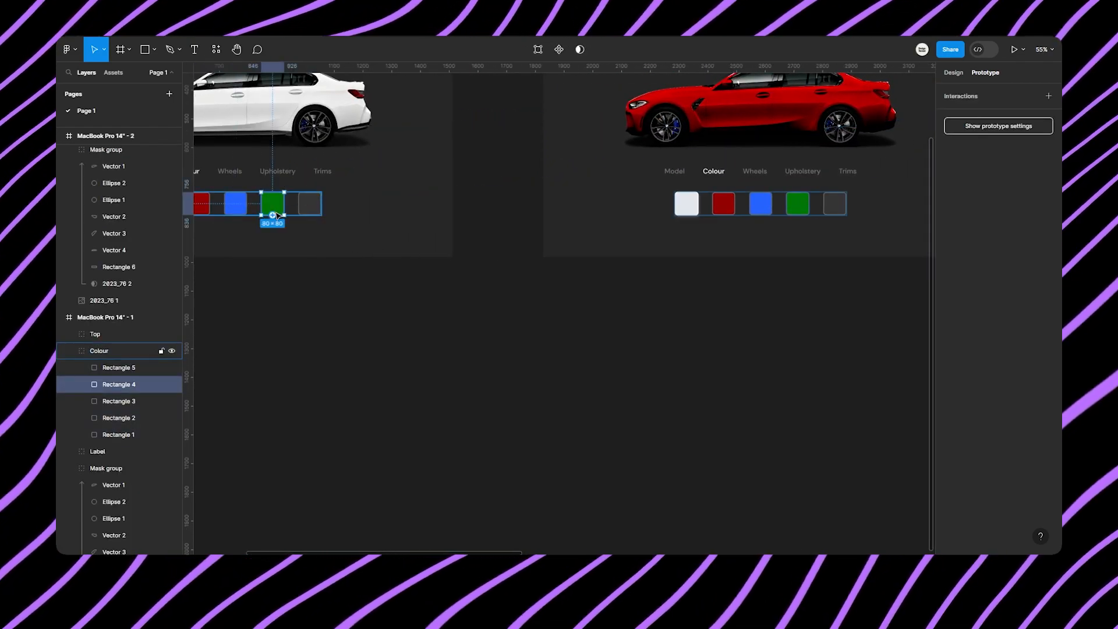
{"action": "left_click", "coordinate": [795, 209], "text": "shift"}
{"action": "left_click", "coordinate": [794, 209], "text": "shift+super"}
{"action": "scroll", "coordinate": [741, 252], "scroll_direction": "right", "scroll_amount": 11}
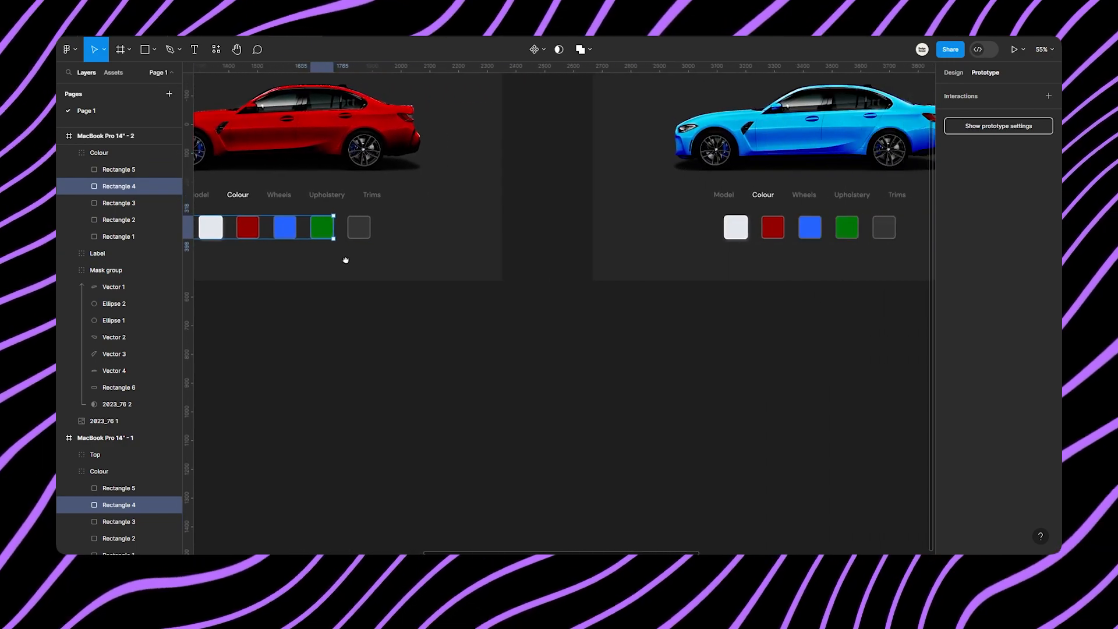
{"action": "left_click", "coordinate": [643, 220], "text": "shift+super"}
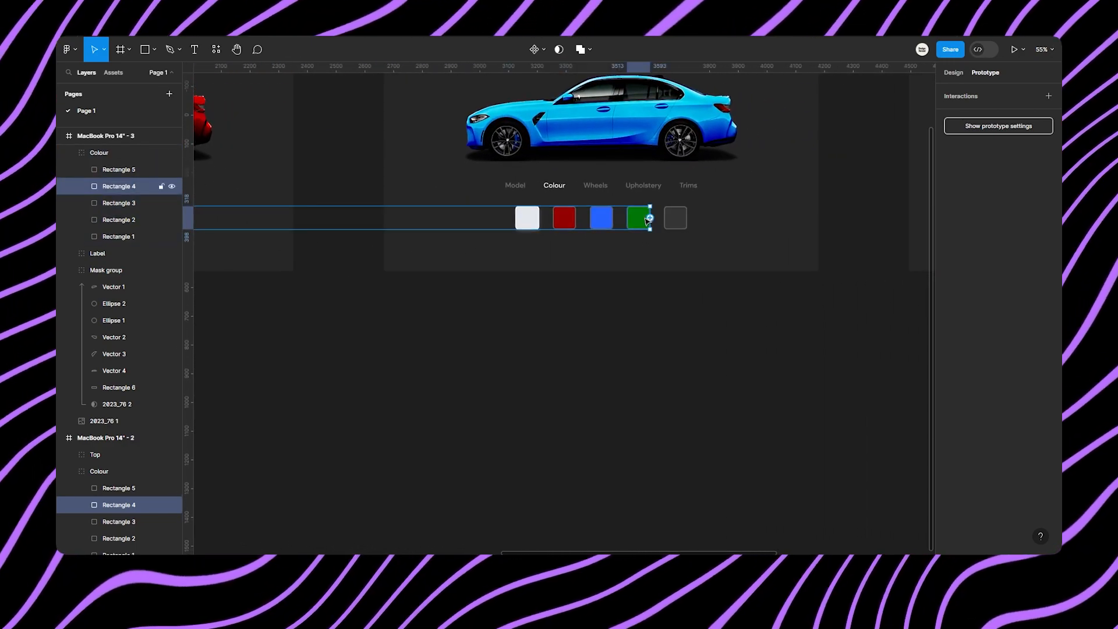
- Link the selected green swatches to frame MacBook Pro 14" - 4 on click, with a Gentle Smart animate of 1000 ms
{"action": "scroll", "coordinate": [734, 270], "scroll_direction": "right", "scroll_amount": 2}
{"action": "scroll", "coordinate": [735, 270], "scroll_direction": "up", "scroll_amount": 1}
{"action": "left_click_drag", "start_coordinate": [559, 237], "coordinate": [834, 177]}
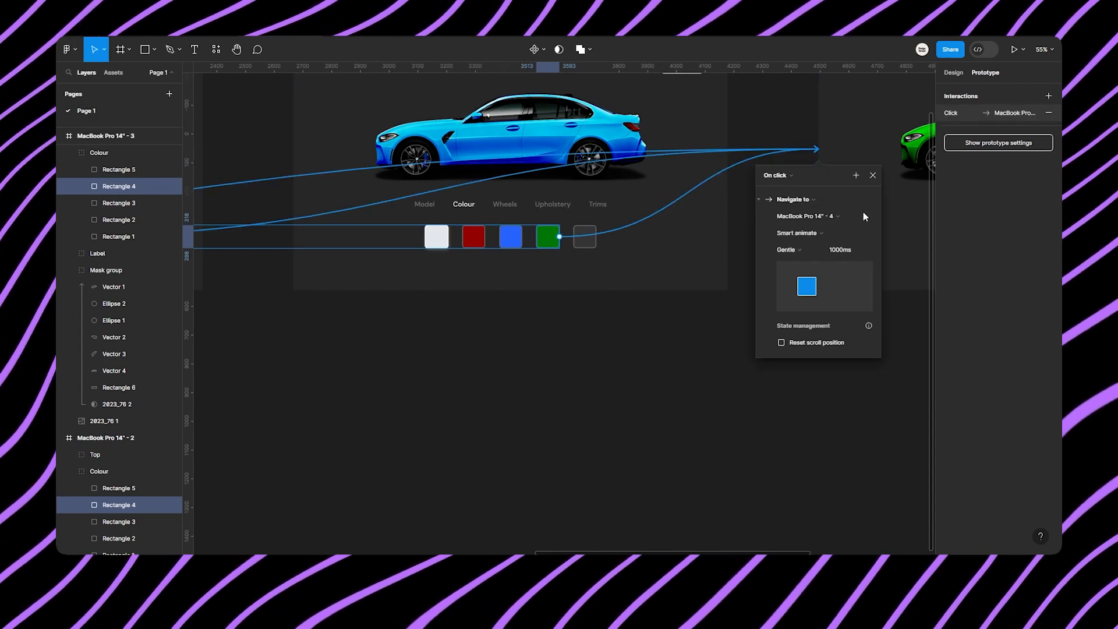
{"action": "left_click", "coordinate": [872, 175]}
{"action": "left_click", "coordinate": [723, 354]}
{"action": "scroll", "coordinate": [692, 353], "scroll_direction": "down", "scroll_amount": 5}
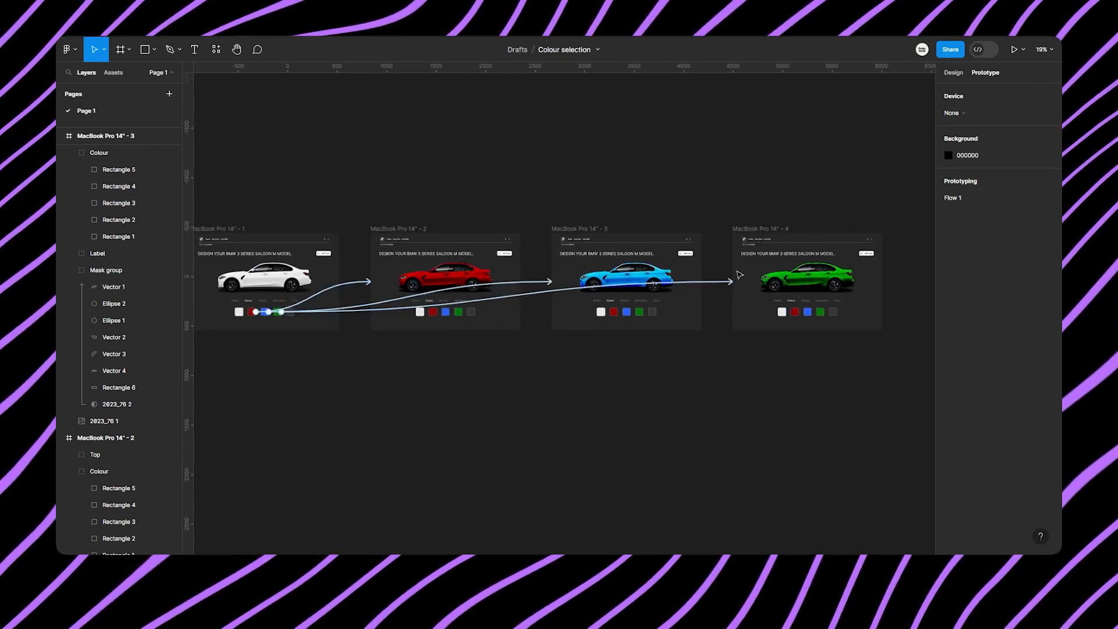
{"action": "left_click", "coordinate": [953, 73]}
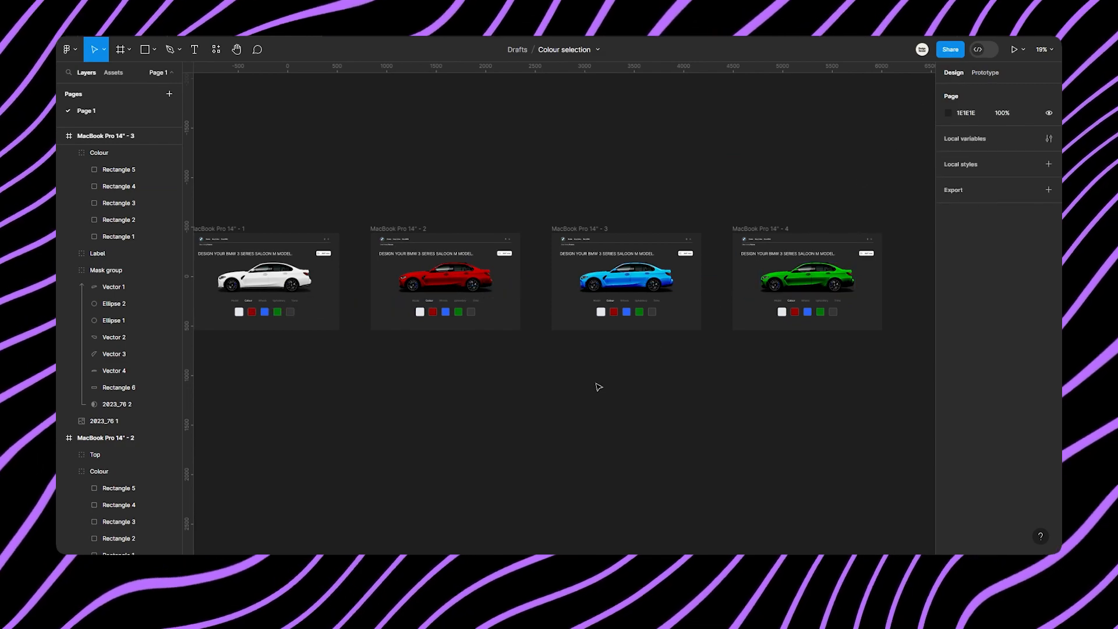
{"action": "scroll", "coordinate": [611, 375], "scroll_direction": "left", "scroll_amount": 2}
{"action": "scroll", "coordinate": [611, 375], "scroll_direction": "down", "scroll_amount": 2}
{"action": "left_click", "coordinate": [985, 74]}
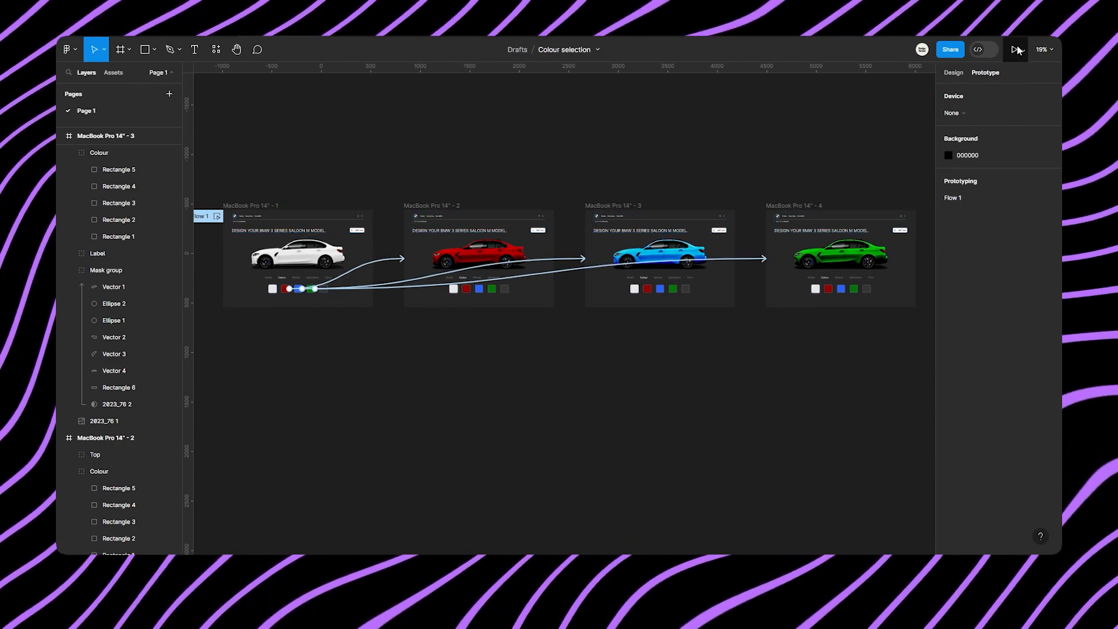
- Select the white colour swatches in the green, blue and red car frames together
{"action": "scroll", "coordinate": [838, 282], "scroll_direction": "up", "scroll_amount": 5}
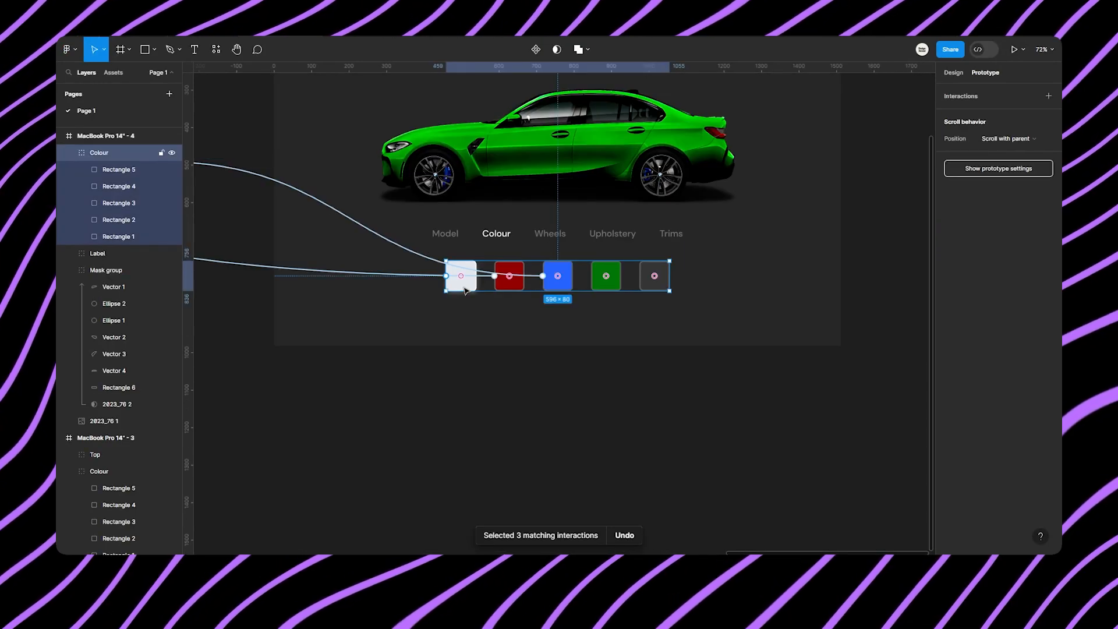
{"action": "key", "text": "Escape"}
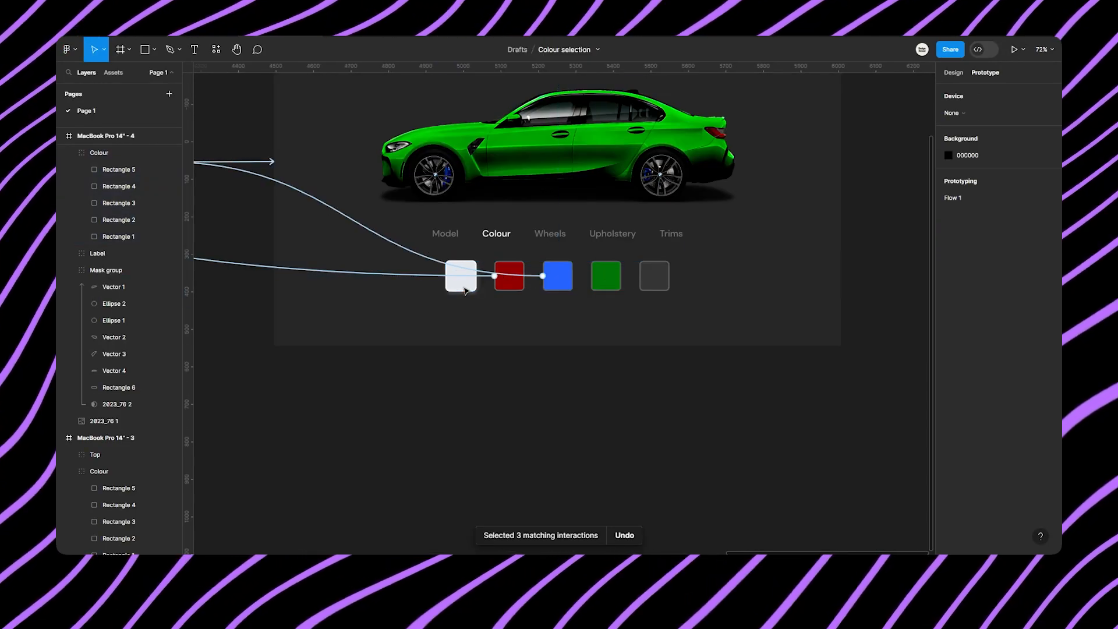
{"action": "left_click", "coordinate": [465, 290]}
{"action": "scroll", "coordinate": [466, 290], "scroll_direction": "left", "scroll_amount": 15}
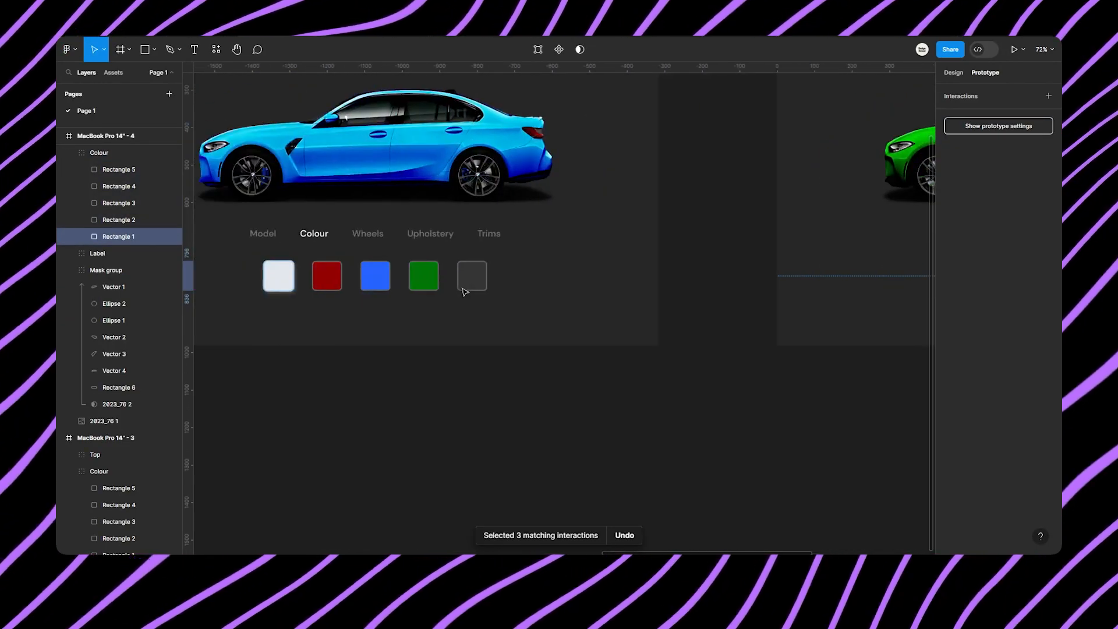
{"action": "left_click", "coordinate": [596, 274]}
{"action": "scroll", "coordinate": [569, 291], "scroll_direction": "left", "scroll_amount": 15}
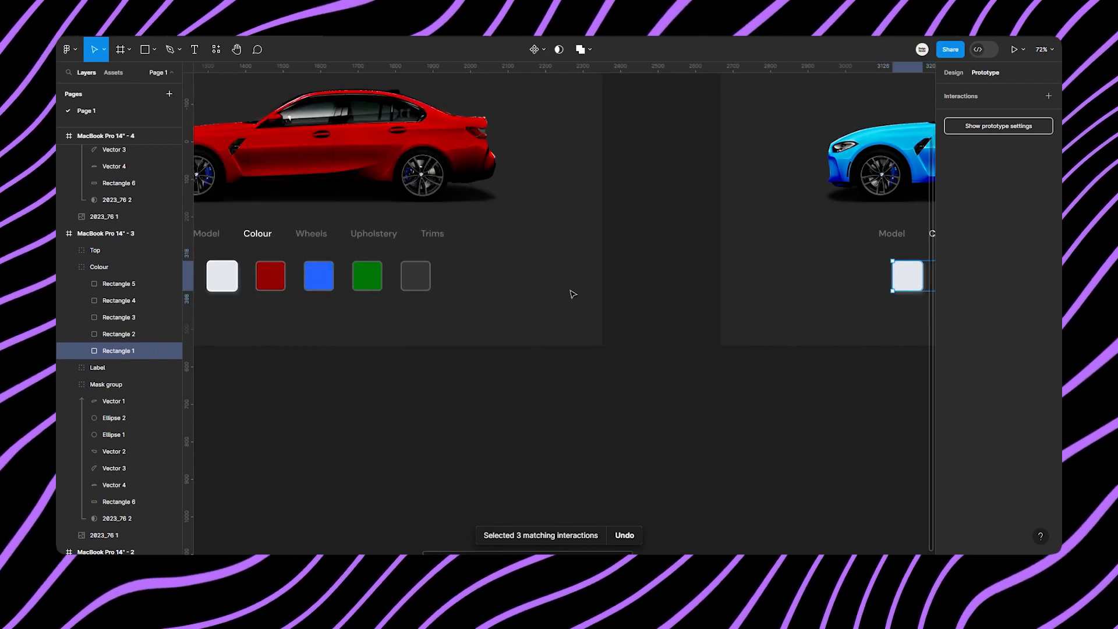
{"action": "left_click", "coordinate": [482, 284], "text": "shift"}
- Link the selected white swatches to frame MacBook Pro 14" - 1 on click, with a Gentle Smart animate of 1000 ms
{"action": "left_click_drag", "start_coordinate": [489, 276], "coordinate": [239, 178]}
{"action": "scroll", "coordinate": [262, 277], "scroll_direction": "down", "scroll_amount": 5}
{"action": "scroll", "coordinate": [256, 200], "scroll_direction": "down", "scroll_amount": 10}
{"action": "left_click", "coordinate": [219, 236]}
{"action": "key", "text": "Escape"}
{"action": "left_click_drag", "start_coordinate": [524, 317], "coordinate": [816, 418]}
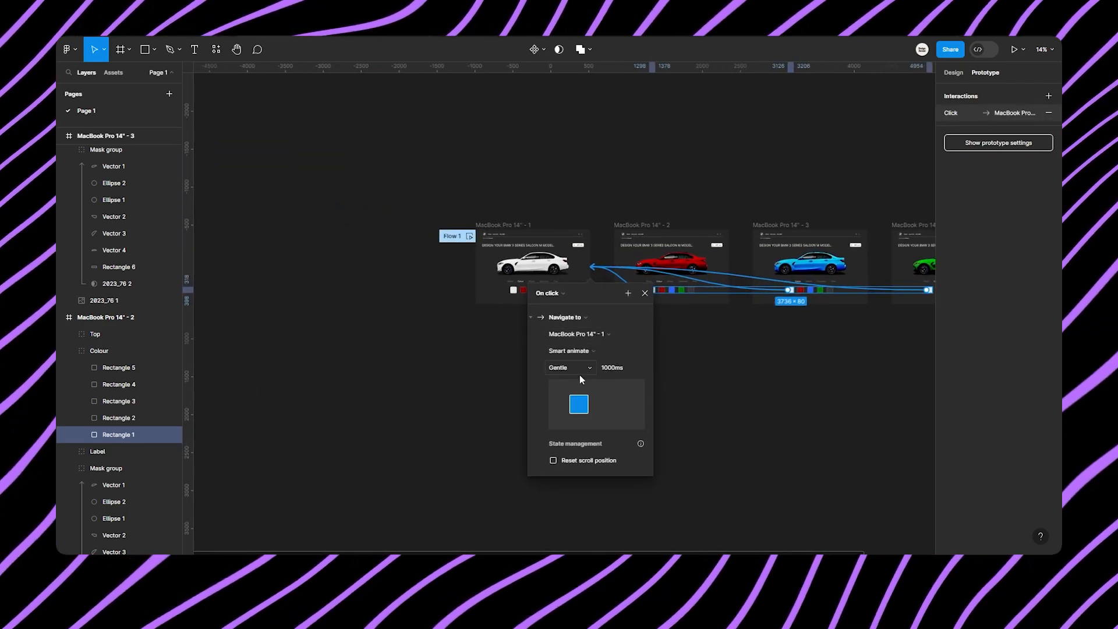
{"action": "left_click", "coordinate": [644, 293]}
{"action": "key", "text": "Escape"}
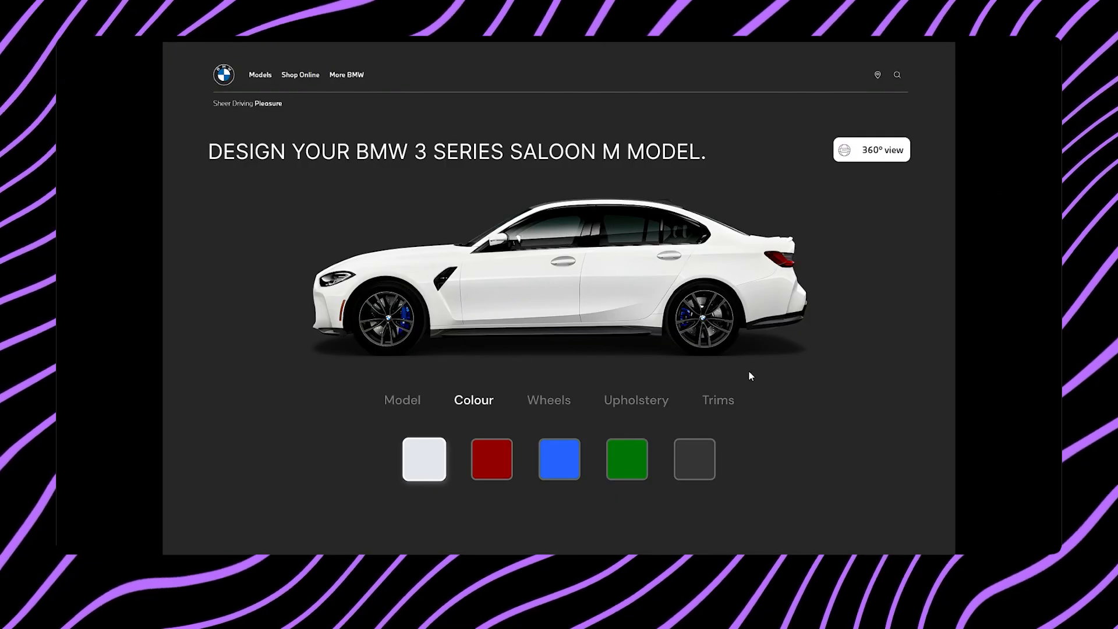
- Test the running prototype by switching the car to red, blue, green, white, red and back to white
{"action": "left_click", "coordinate": [499, 466]}
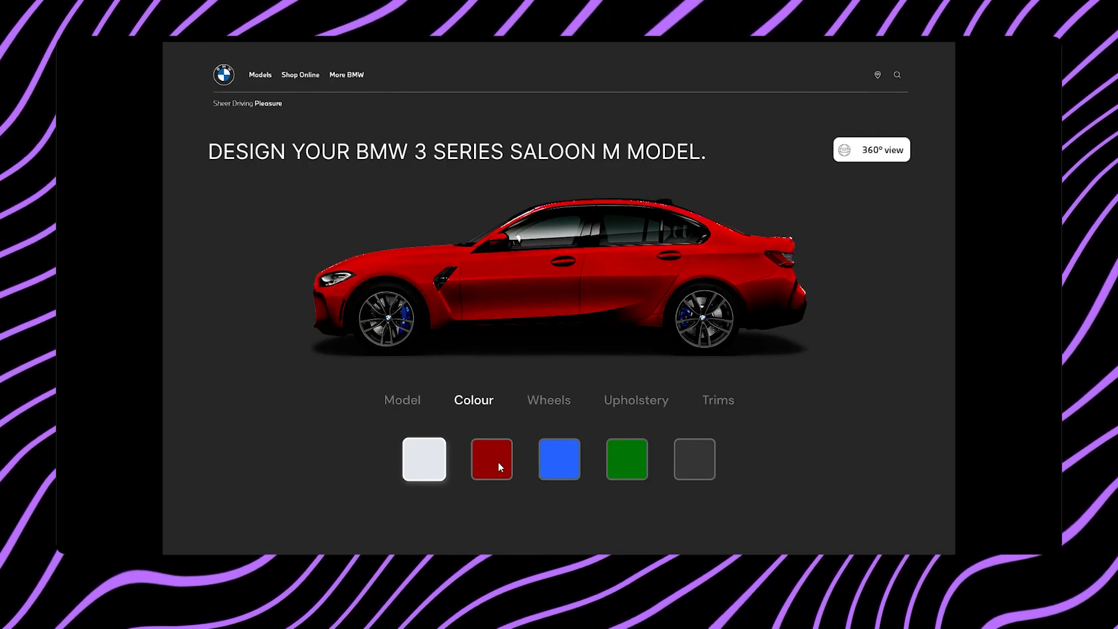
{"action": "left_click", "coordinate": [561, 465]}
{"action": "left_click", "coordinate": [621, 459]}
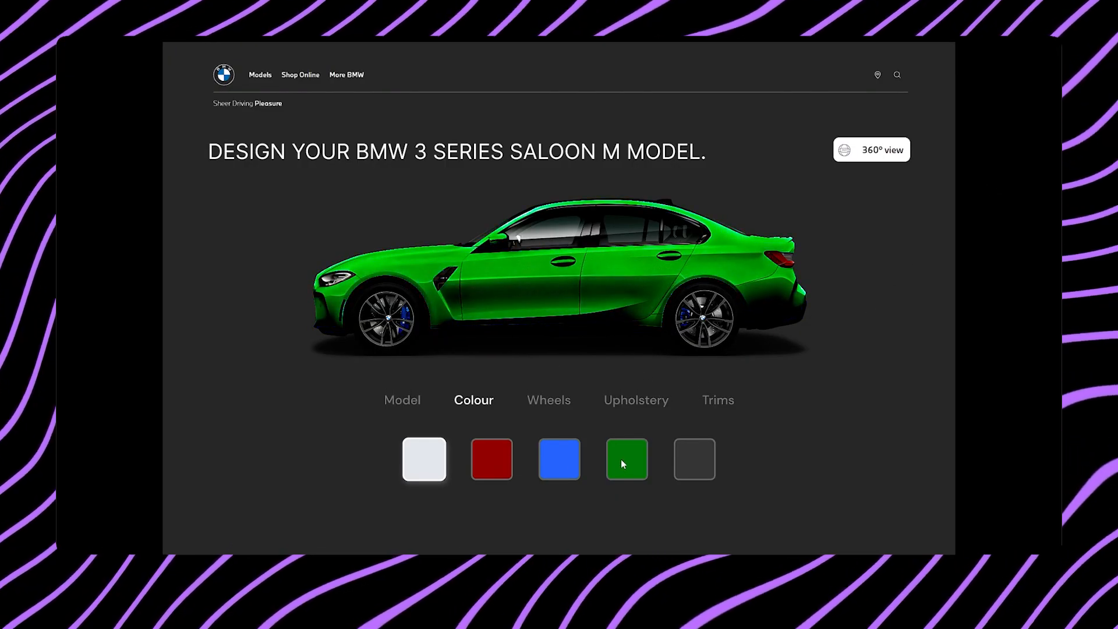
{"action": "left_click", "coordinate": [433, 463]}
{"action": "left_click", "coordinate": [492, 460]}
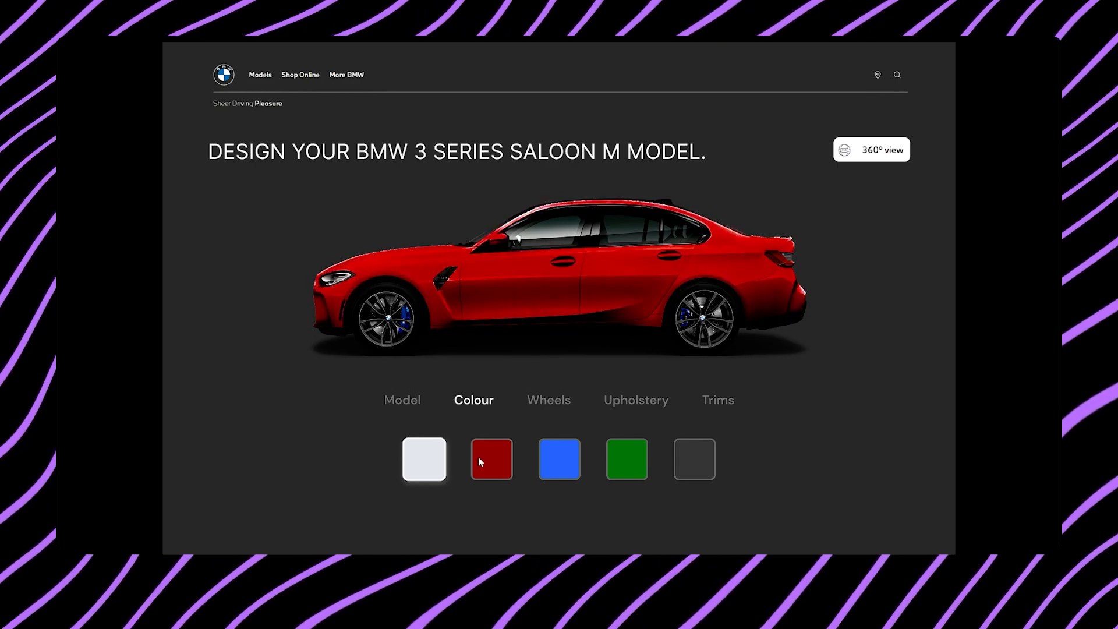
{"action": "left_click", "coordinate": [427, 460]}
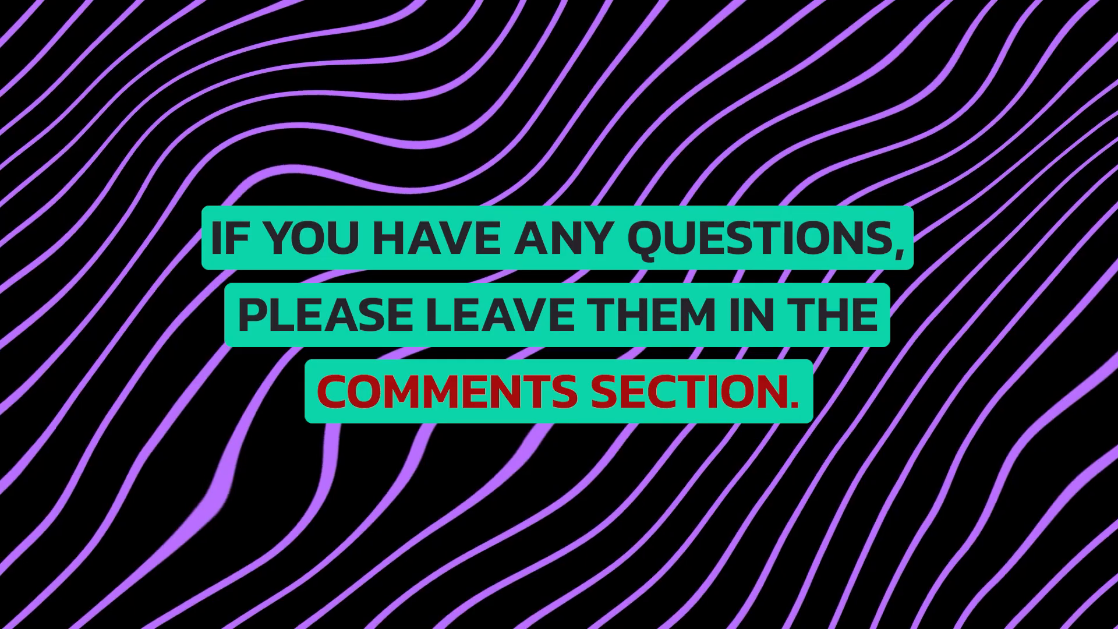